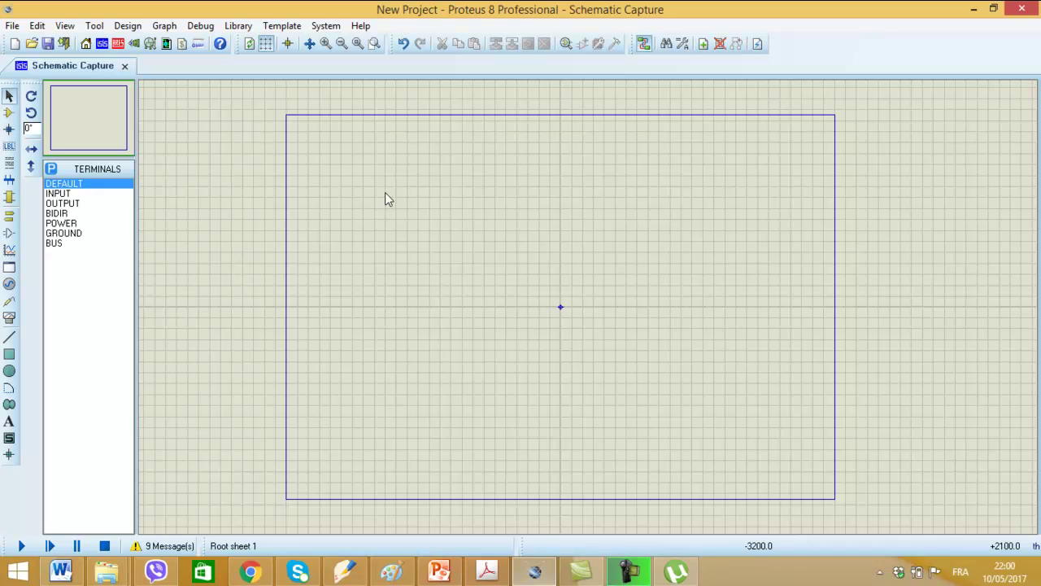
Step: Find the TL082 dual JFET-input op-amp in the device library and pick it with the DIL08 package
left_click(9, 114)
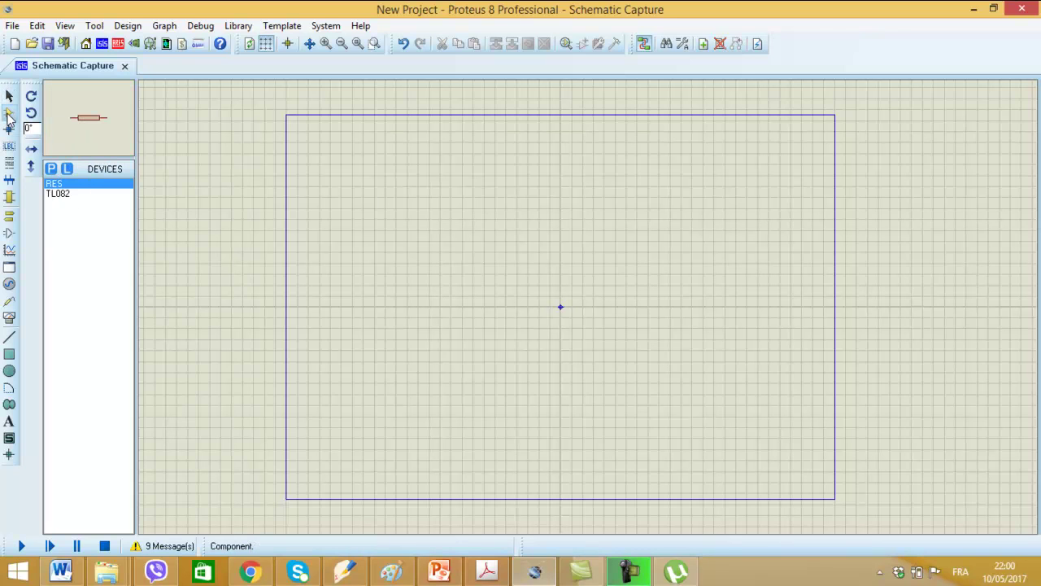
left_click(51, 171)
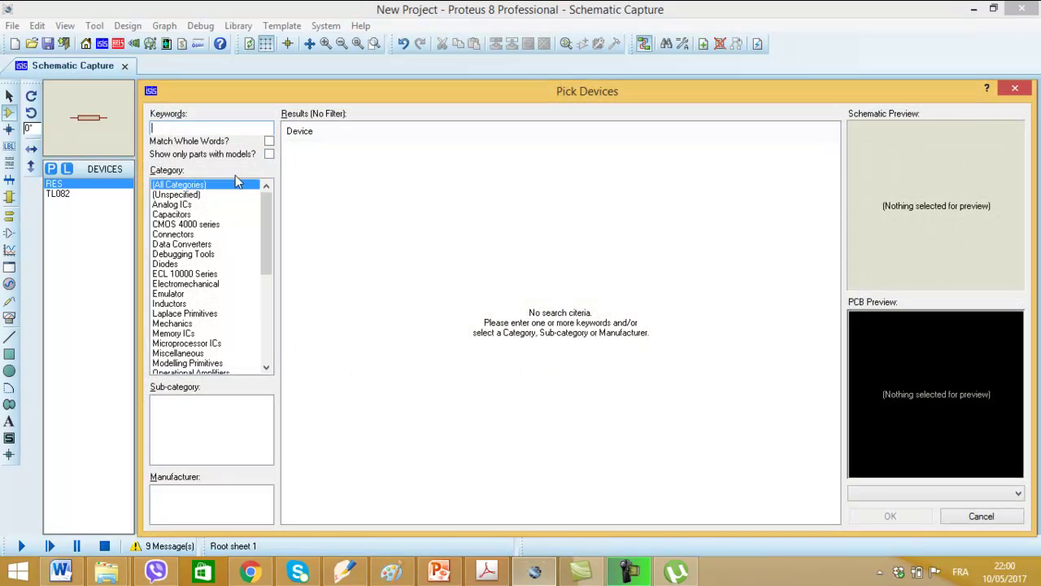
type("TL08")
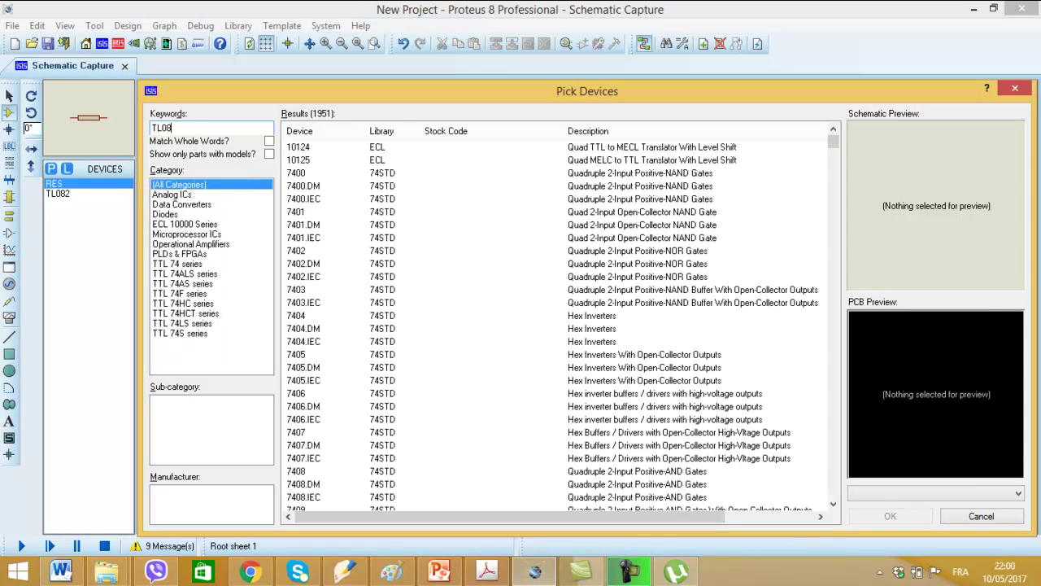
type("2")
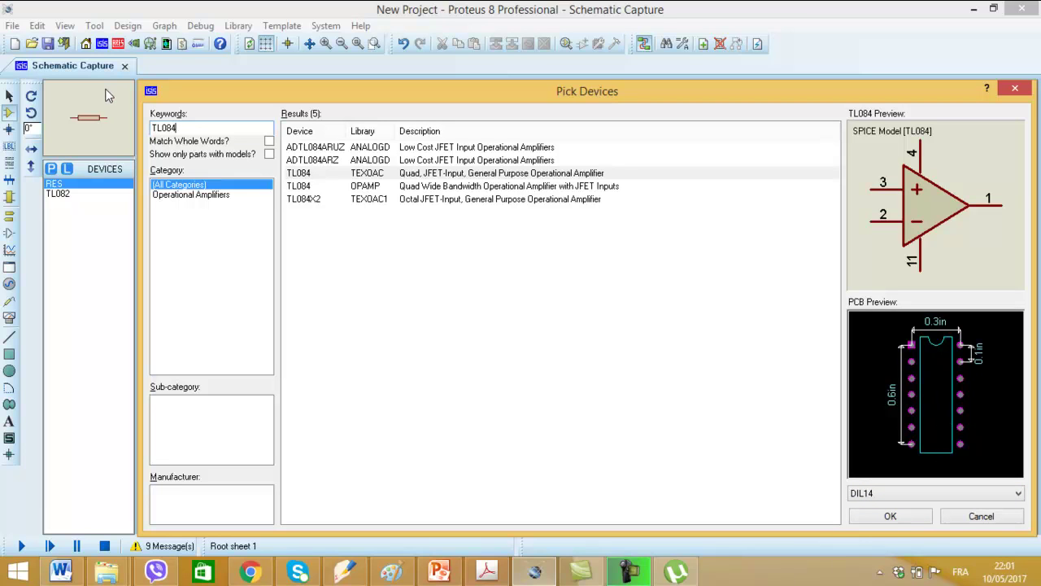
key("BackSpace")
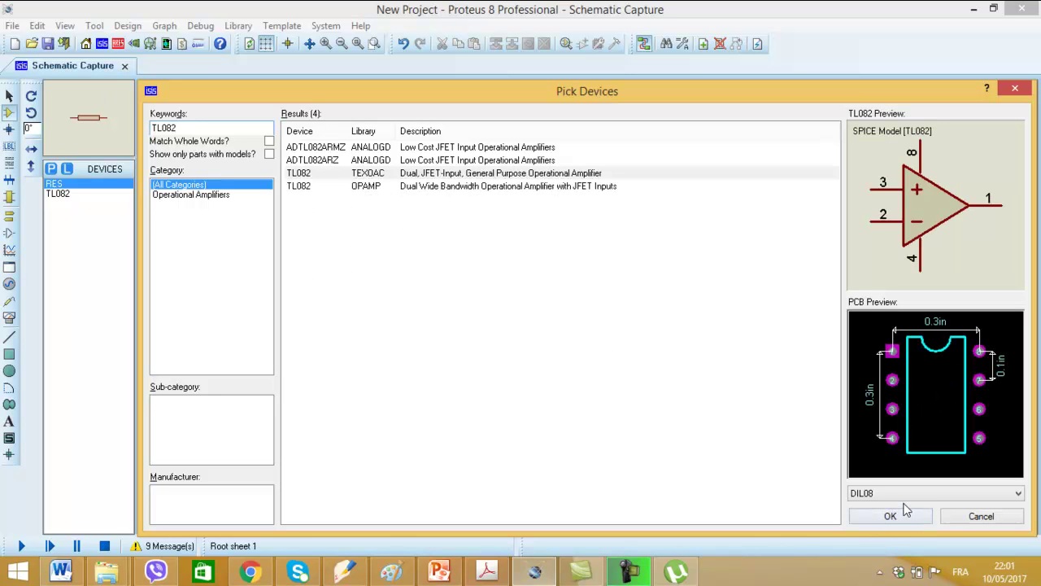
left_click(892, 521)
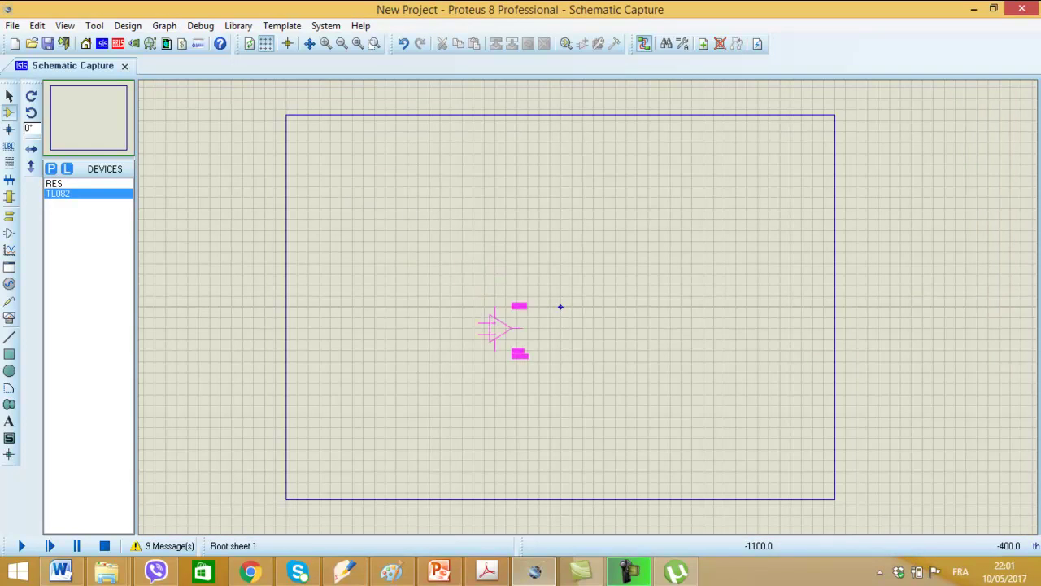
Step: Place two TL082 op-amps side by side near the middle of the sheet
left_click(476, 307)
scroll(537, 288, "up", 2)
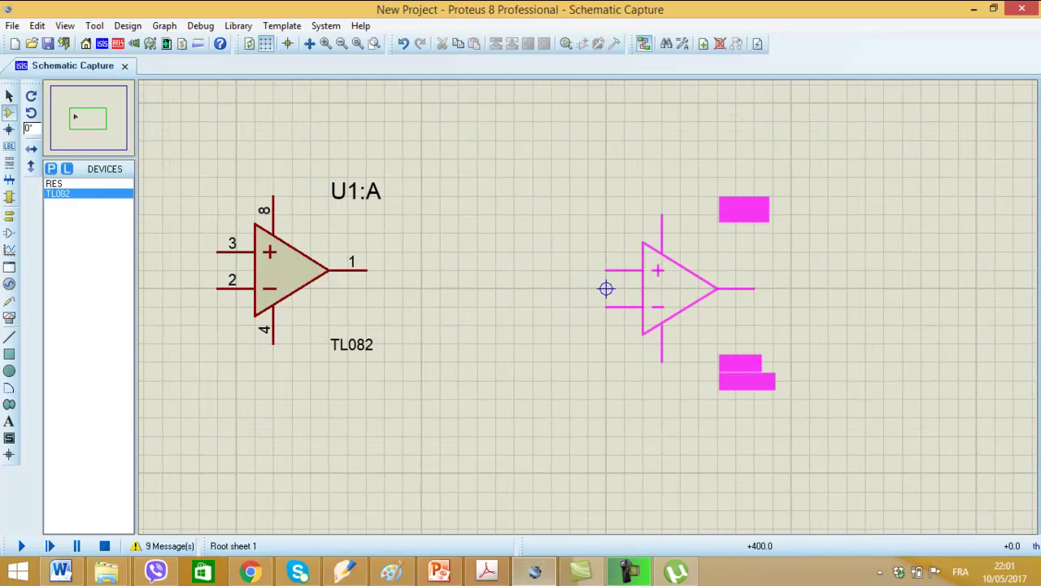
left_click(606, 288)
scroll(610, 293, "down", 2)
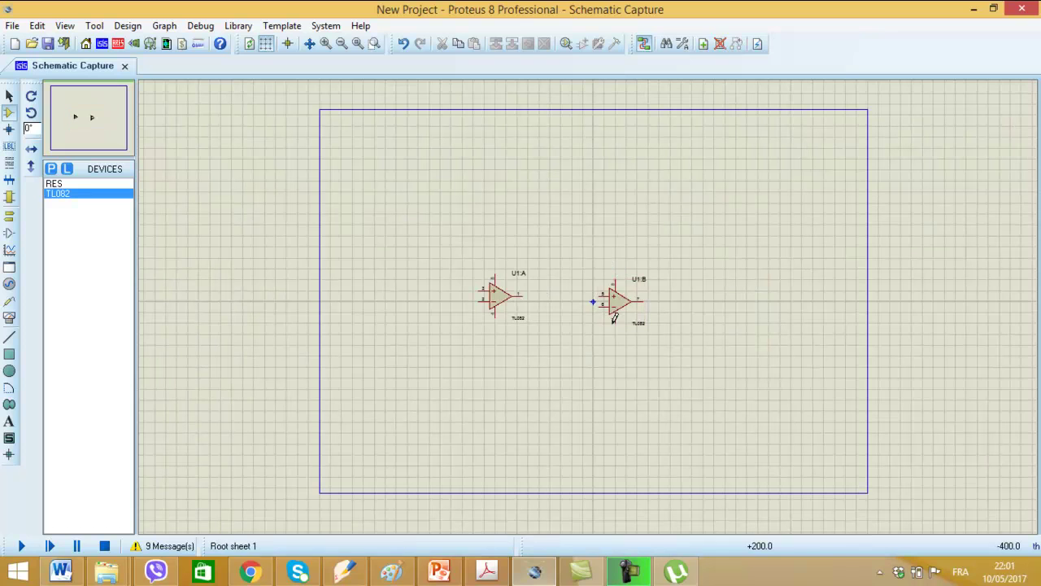
Step: Move op-amp U1:B directly below U1:A and shift both together to the centre of the sheet
left_click(620, 305)
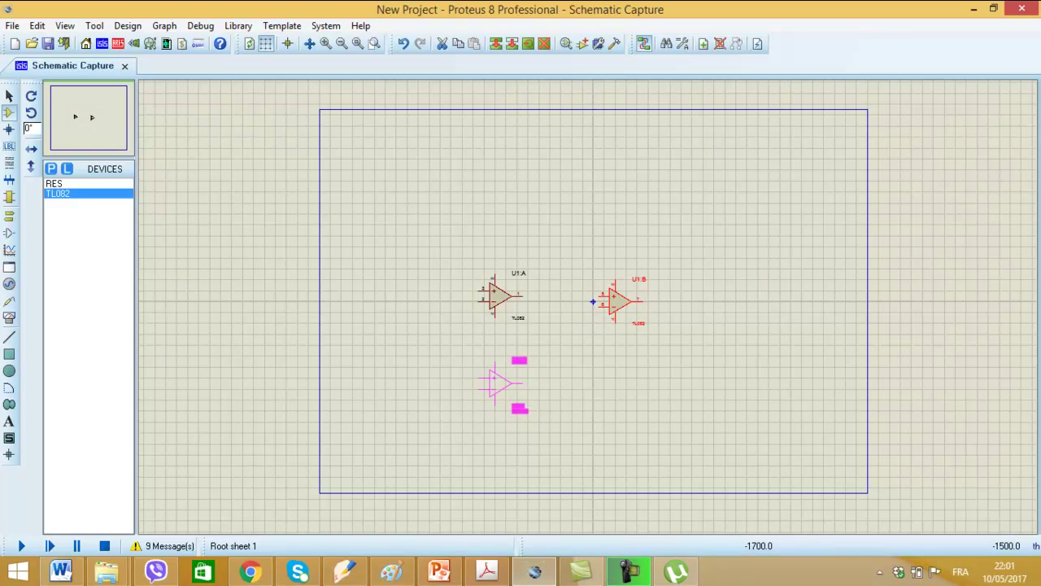
left_click_drag(500, 383, 500, 382)
left_click_drag(440, 236, 555, 422)
left_click_drag(506, 382, 601, 348)
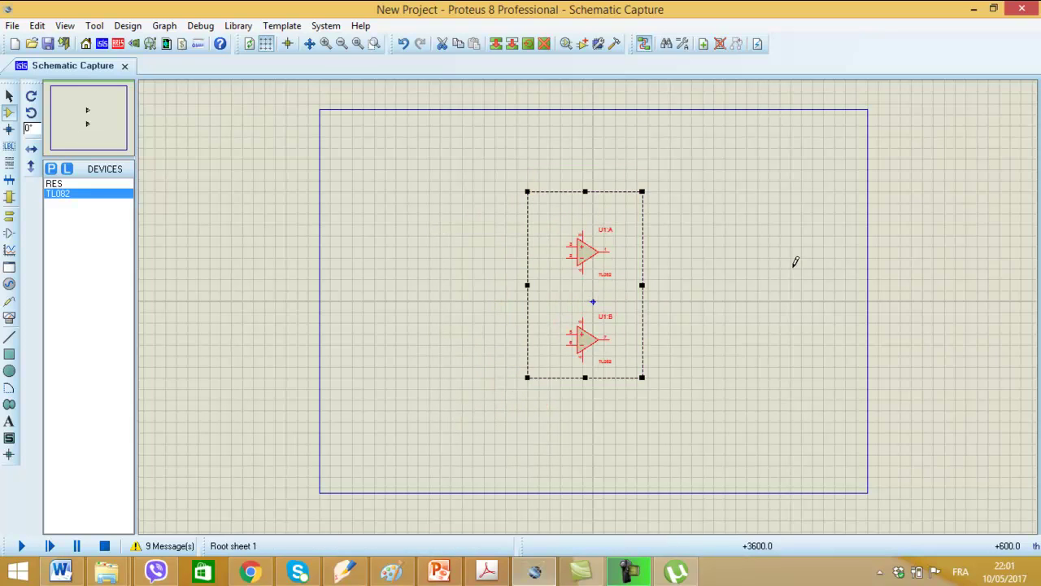
left_click(792, 260)
scroll(623, 293, "up", 2)
scroll(593, 298, "up", 2)
scroll(590, 300, "down", 1)
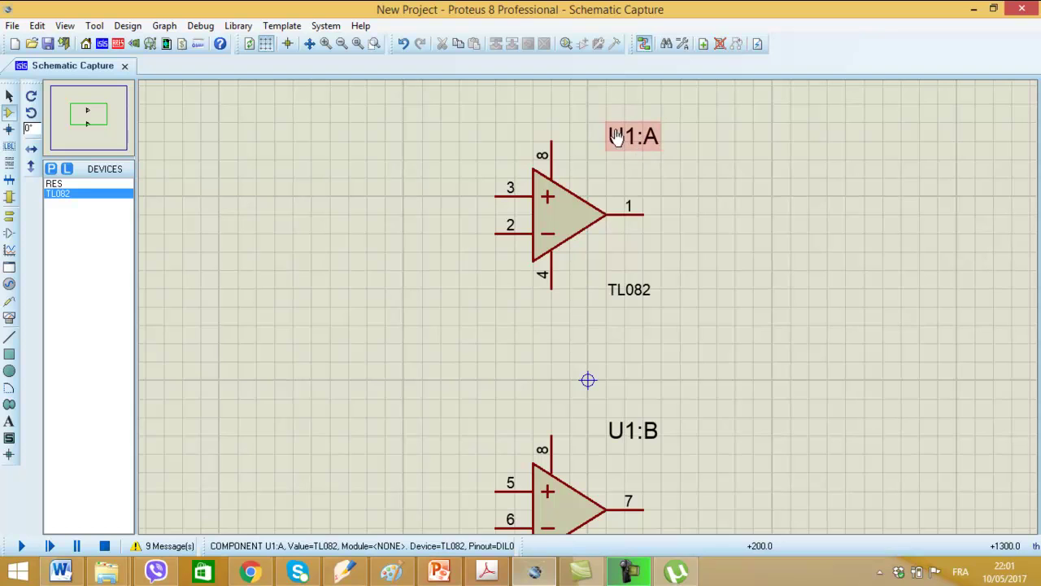
key("F7")
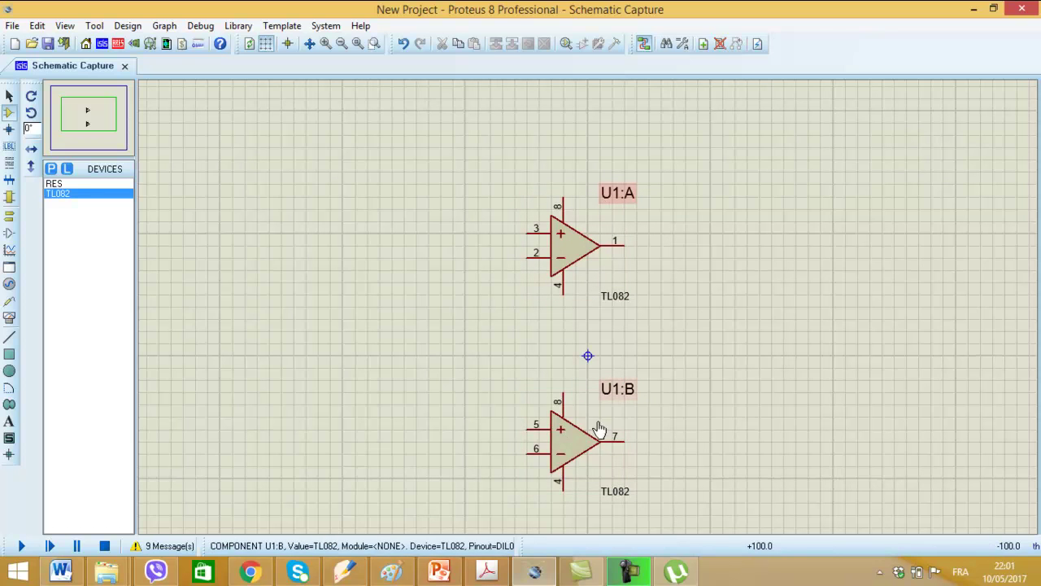
Step: Pick the RES resistor from the device library and Y-mirror op-amp U1:A so its inverting input is on top
left_click(52, 171)
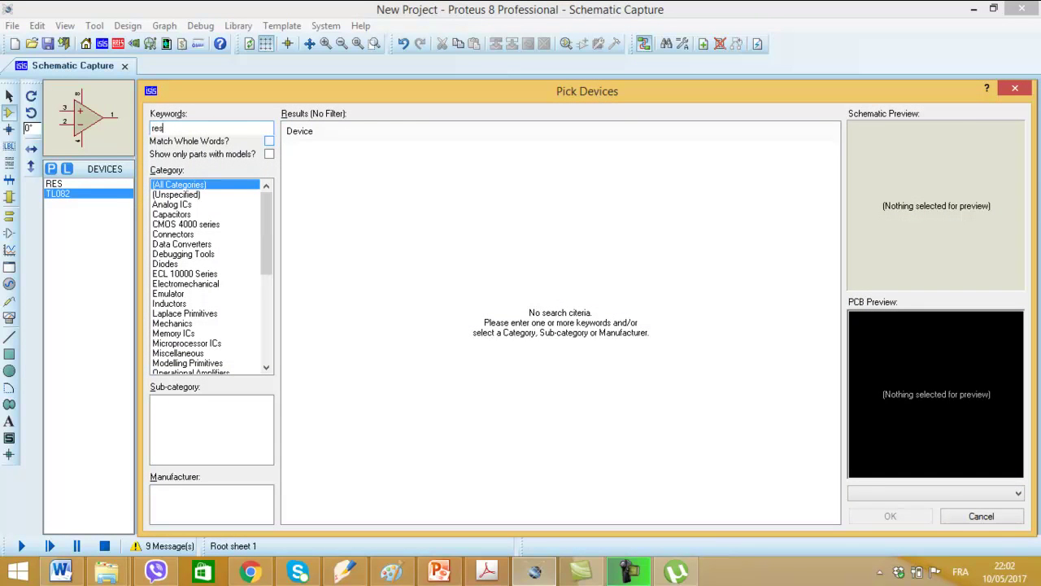
left_click(891, 516)
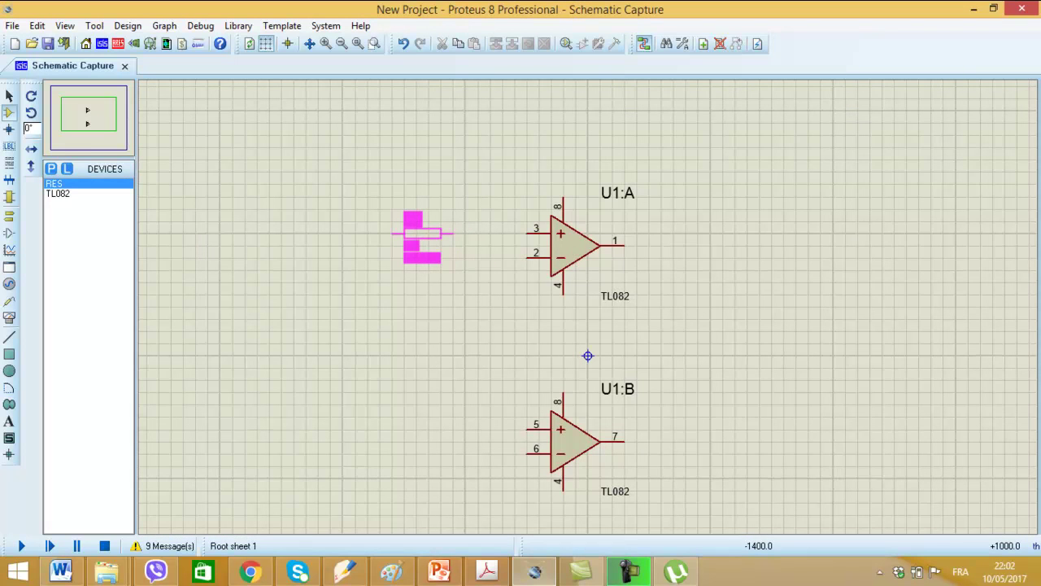
right_click(585, 262)
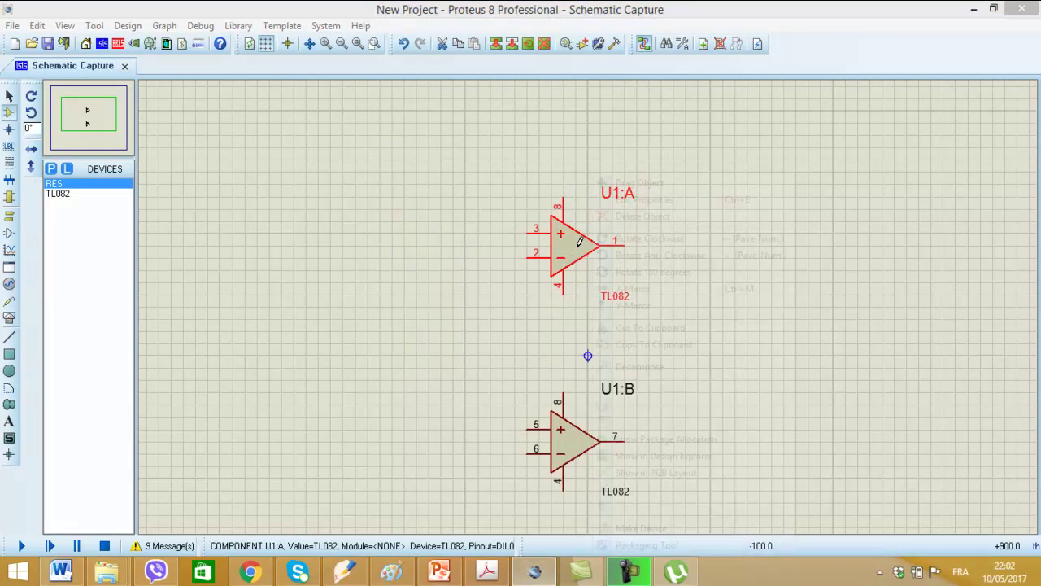
left_click(631, 306)
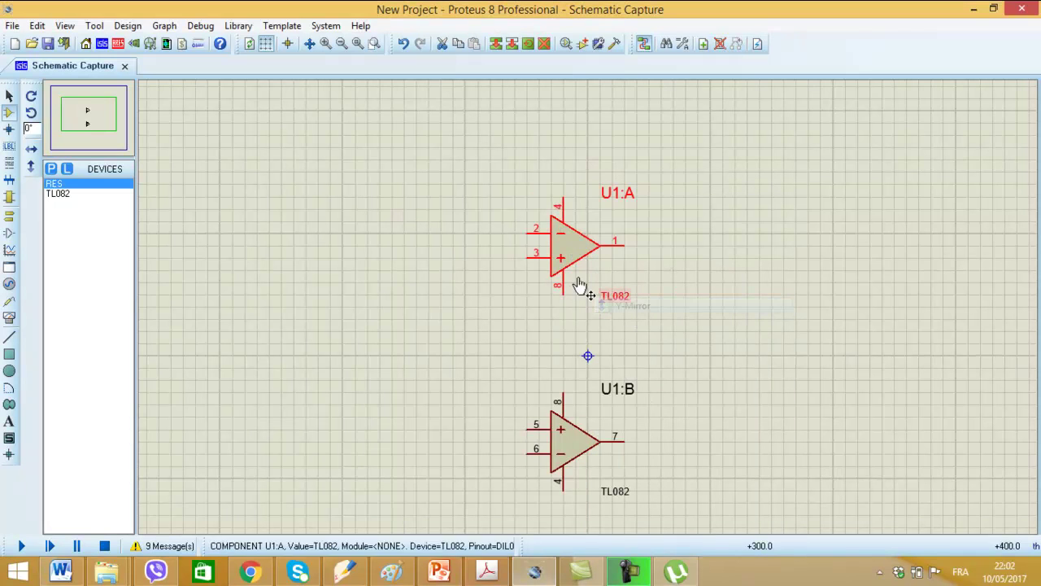
Step: Place one resistor to the left of U1:A's inverting input and a second one above the op-amp
left_click(446, 224)
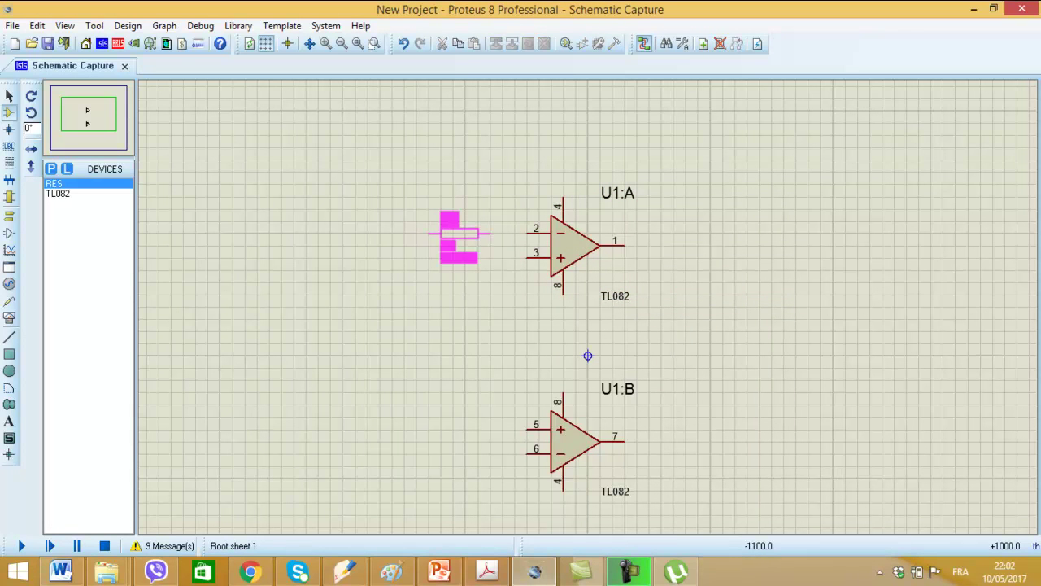
left_click(410, 233)
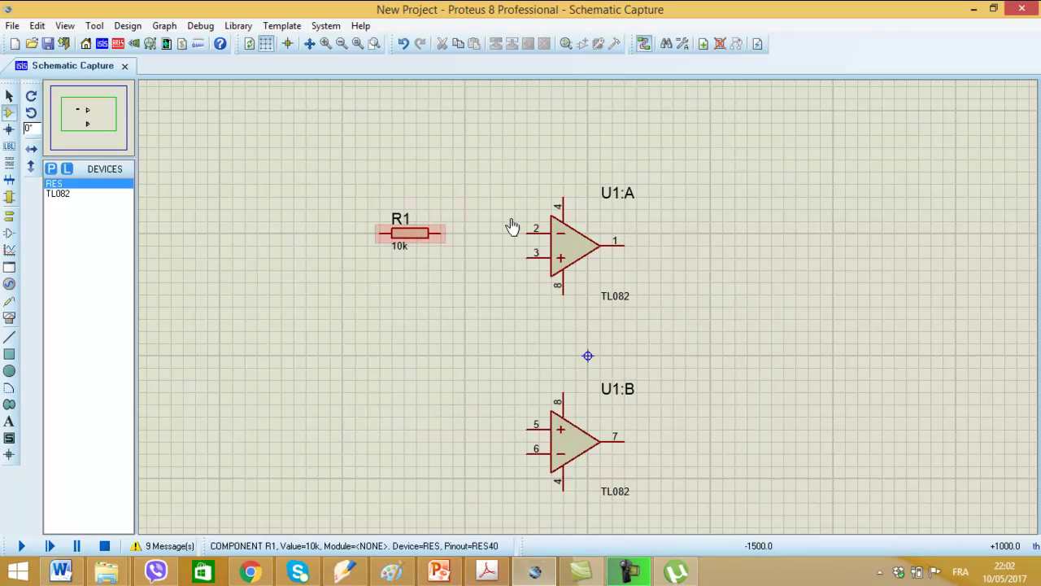
left_click(570, 122)
left_click(570, 122)
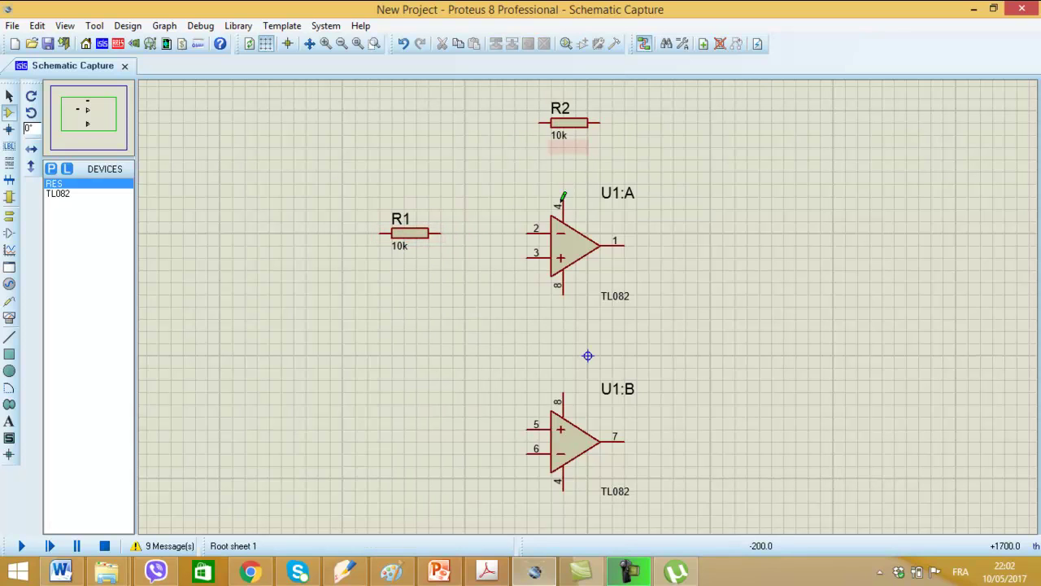
Step: Wire R1 to U1:A's inverting input and connect R2 as feedback between that input node and the output, pin 1
left_click(528, 232)
left_click(444, 234)
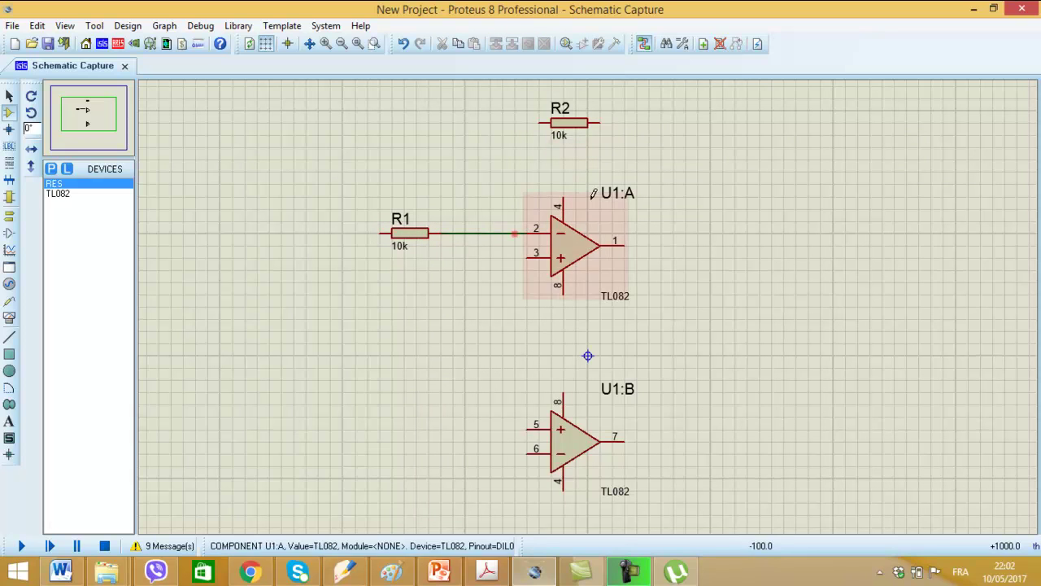
left_click(541, 121)
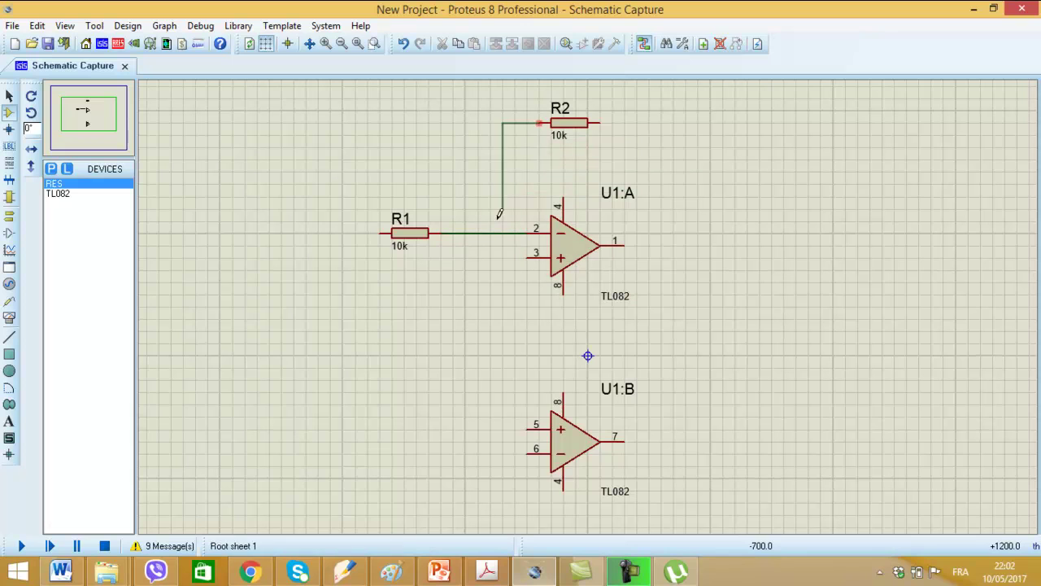
left_click(490, 234)
left_click(601, 122)
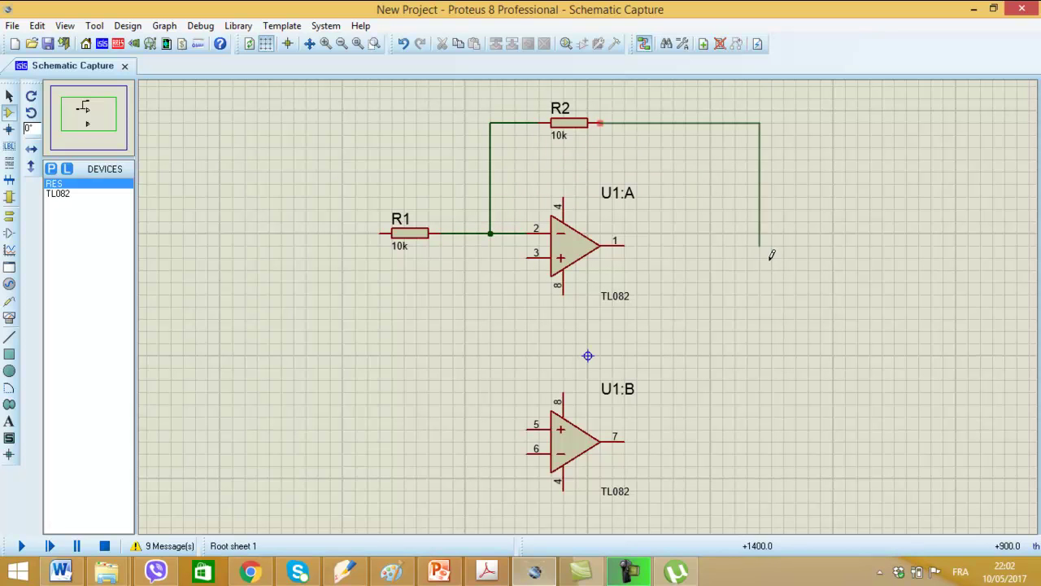
left_click(624, 242)
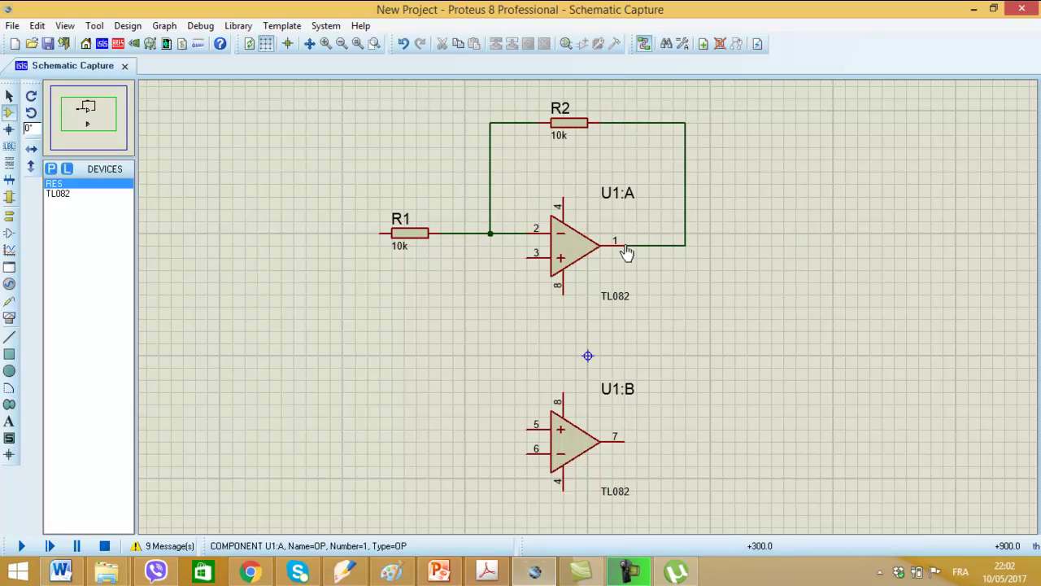
Step: Y-mirror op-amp U1:B, then place one resistor left of its inverting input and another above it
right_click(561, 456)
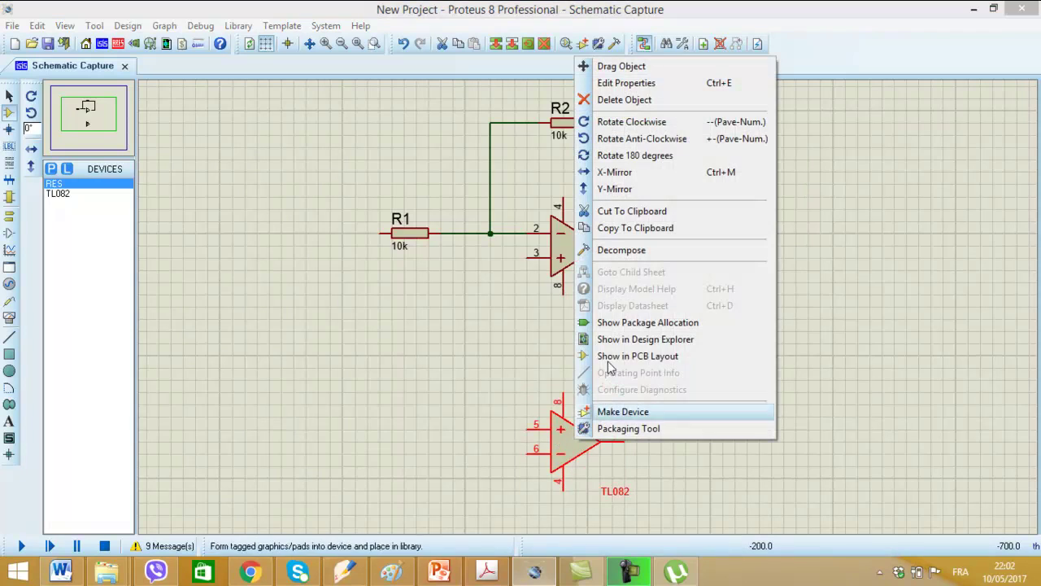
left_click(610, 188)
left_click(409, 418)
left_click(424, 424)
left_click(421, 428)
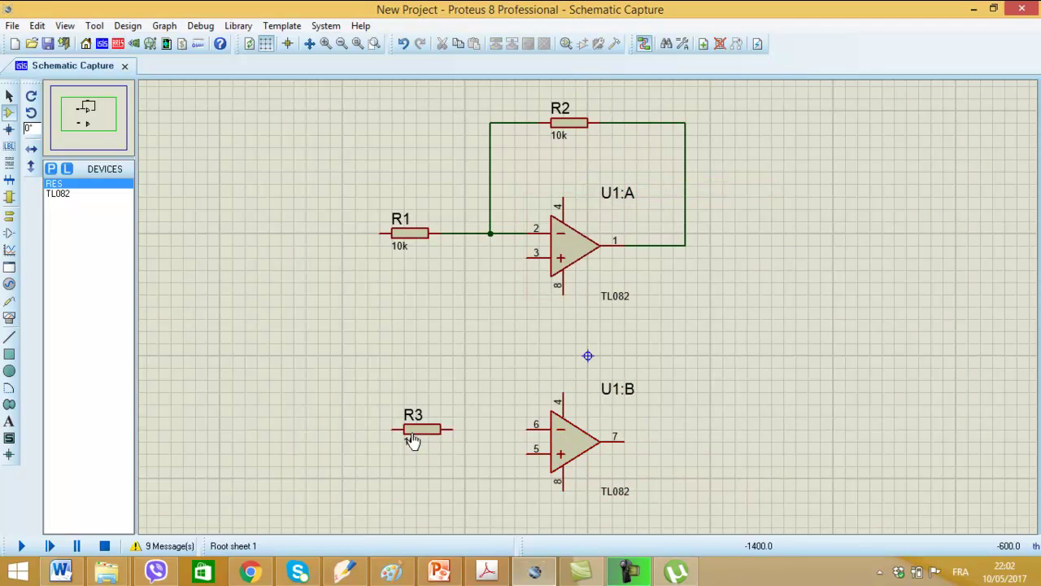
left_click(545, 336)
left_click(570, 330)
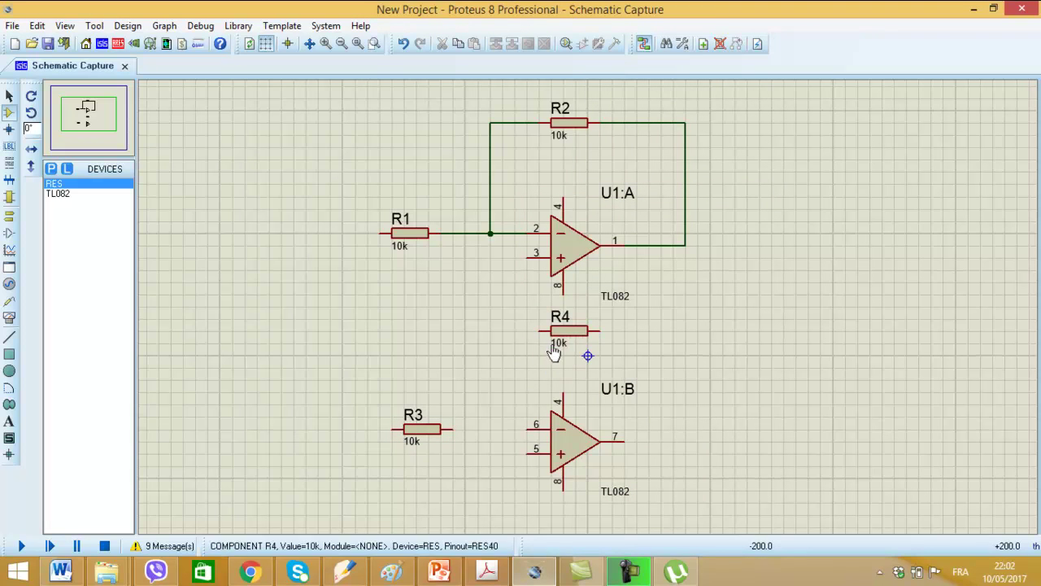
Step: Wire R3 to U1:B's inverting input and connect R4 as feedback between that input node and the output, pin 7
left_click(452, 429)
left_click(529, 429)
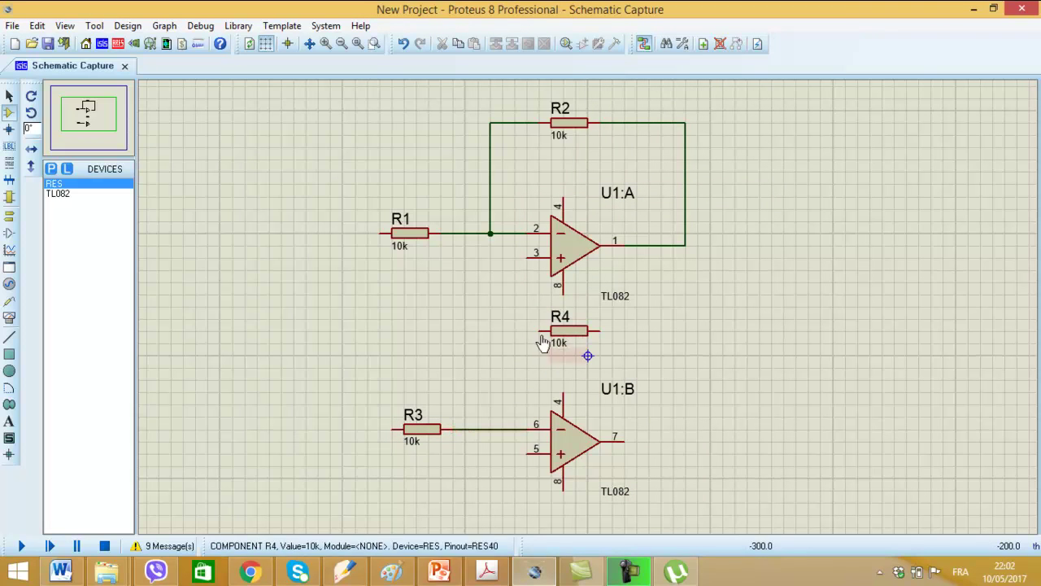
left_click(538, 330)
left_click(478, 429)
left_click(605, 330)
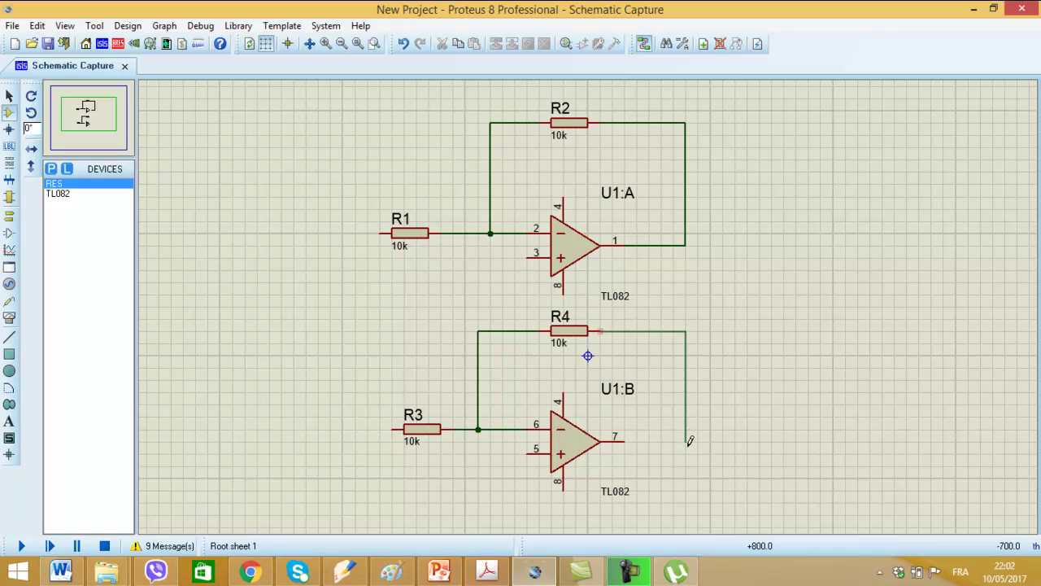
left_click(623, 441)
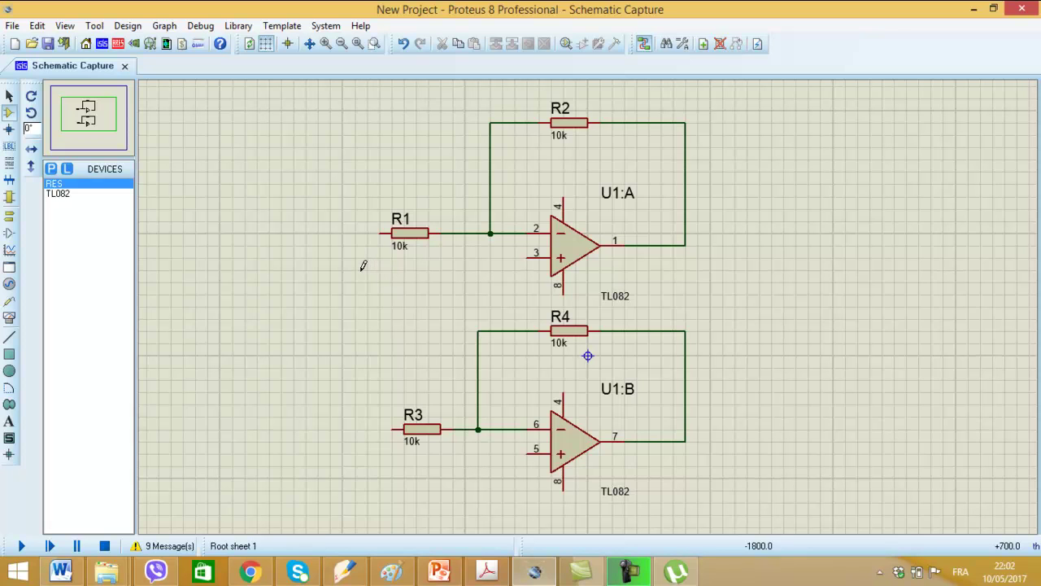
Step: Move the whole U1:B stage with R3 and R4 further down to leave space below the U1:A stage
scroll(562, 306, "up", 1)
scroll(597, 297, "down", 1)
scroll(598, 298, "up", 1)
scroll(548, 279, "down", 1)
left_click(9, 96)
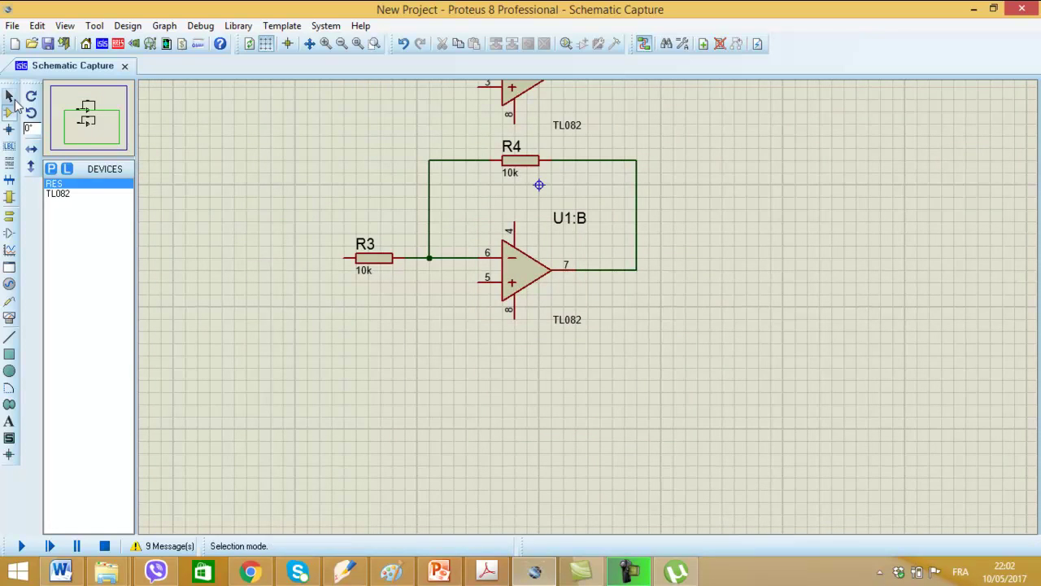
left_click_drag(320, 136, 697, 355)
left_click_drag(532, 248, 532, 351)
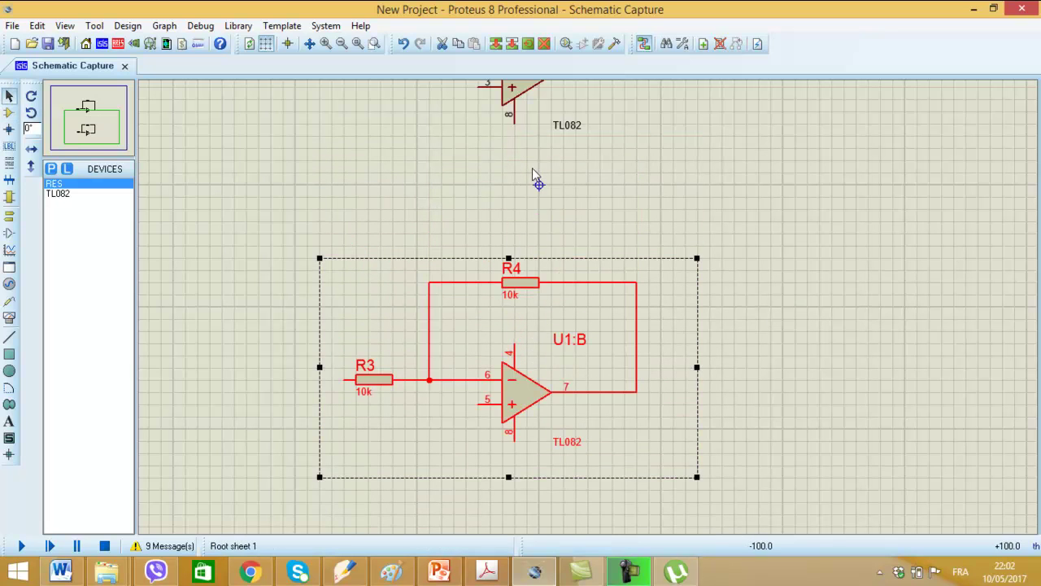
scroll(536, 161, "up", 1)
scroll(589, 310, "down", 1)
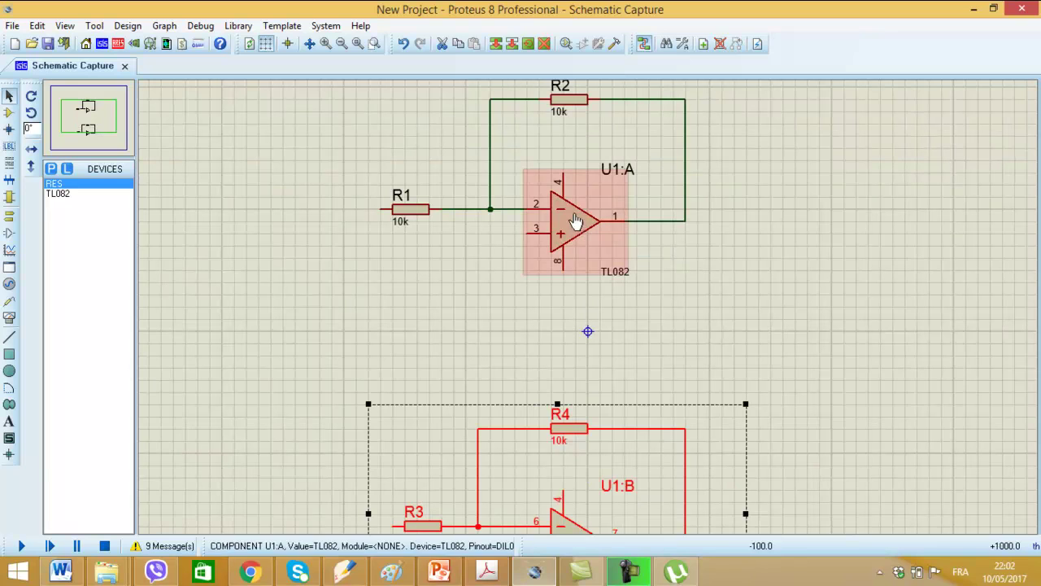
left_click(804, 196)
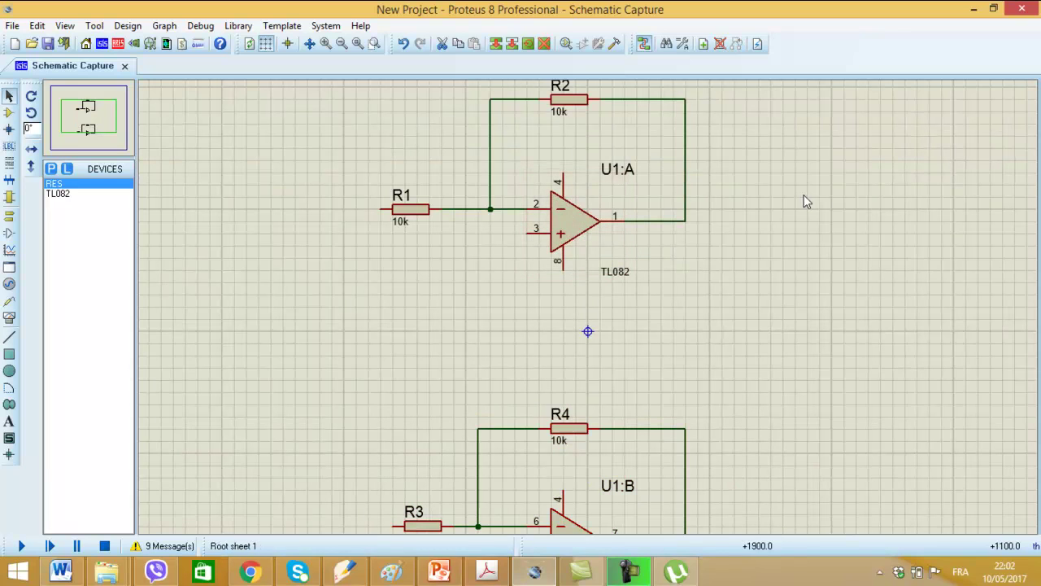
Step: Place a ground terminal below U1:A's input side and wire it to the non-inverting input, pin 3
right_click(793, 262)
left_click(711, 301)
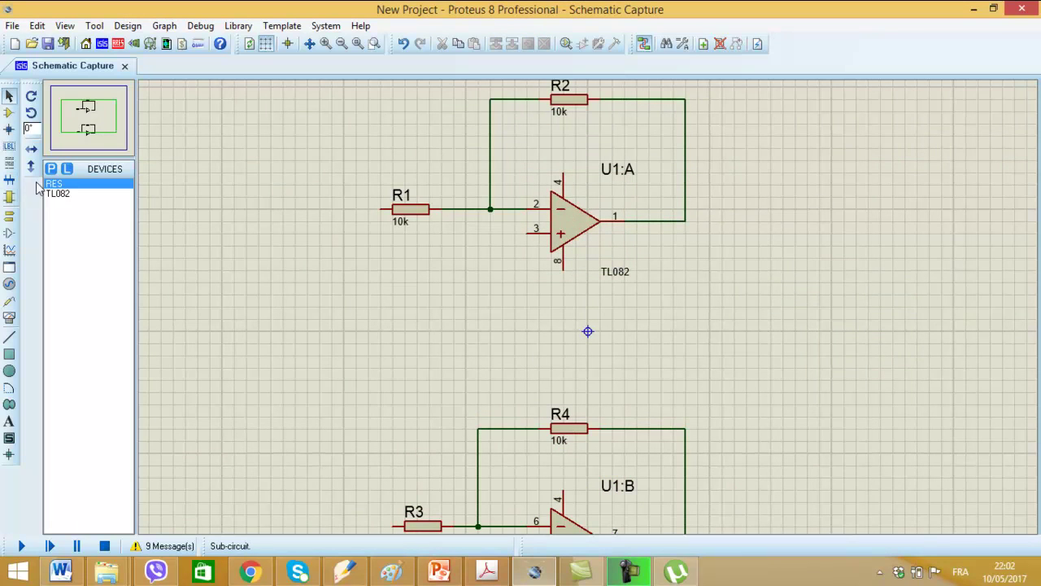
left_click(11, 216)
left_click(63, 233)
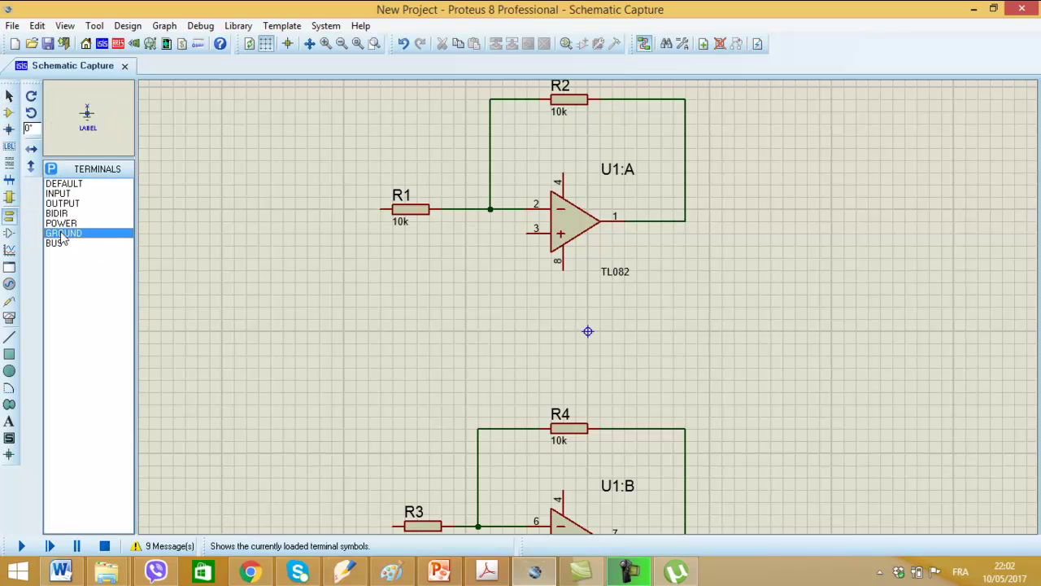
left_click(490, 262)
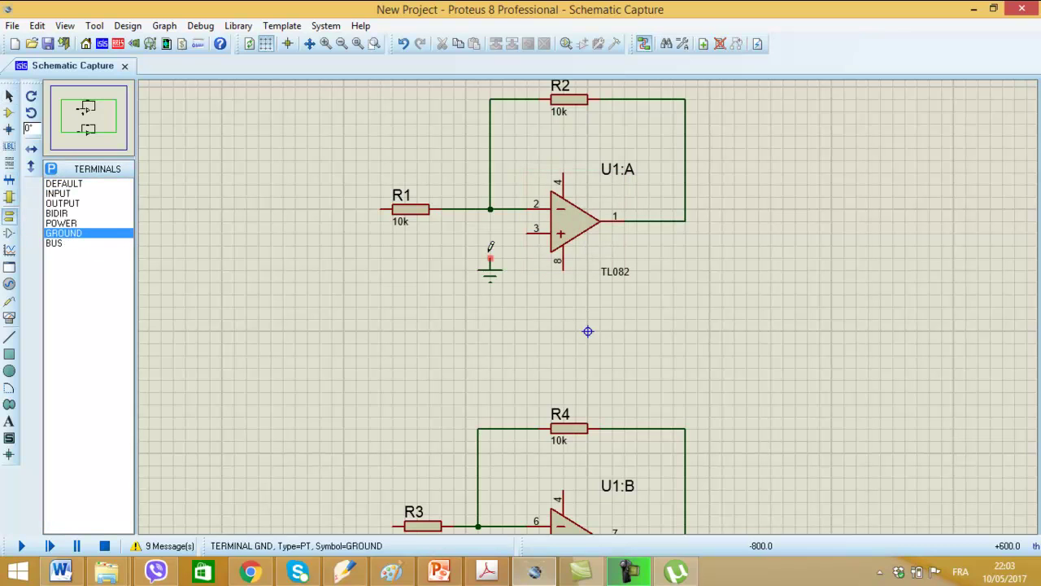
left_click(489, 262)
left_click(528, 234)
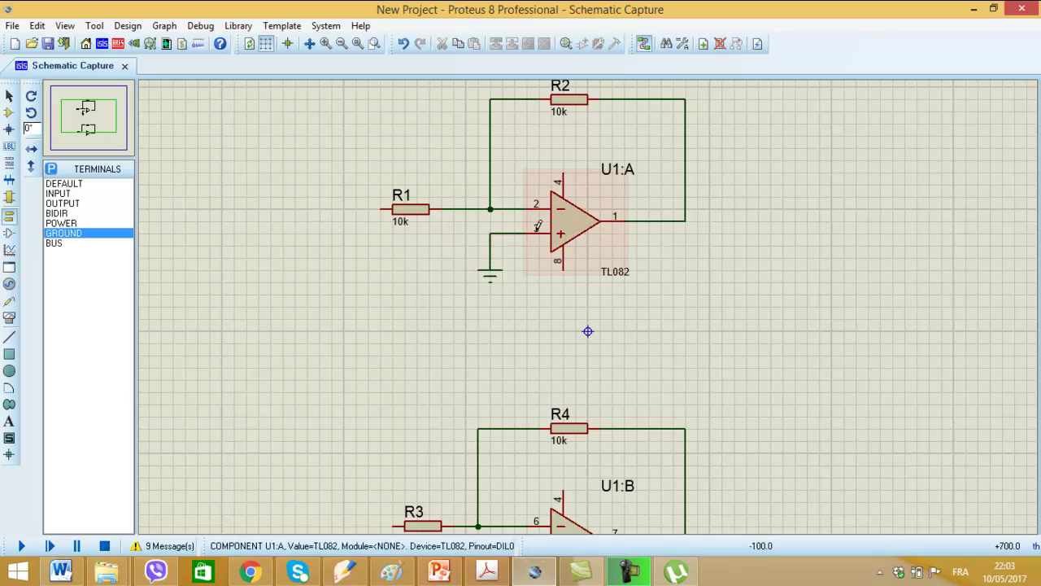
Step: Place a default terminal left of R1 and wire it to R1's free end
left_click(61, 183)
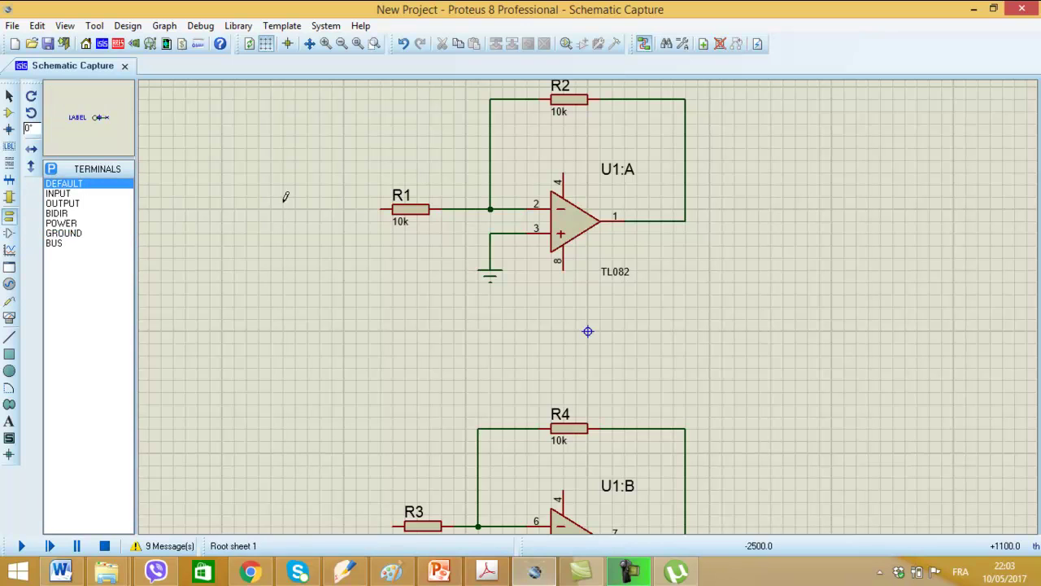
left_click(326, 209)
left_click(344, 209)
left_click(382, 209)
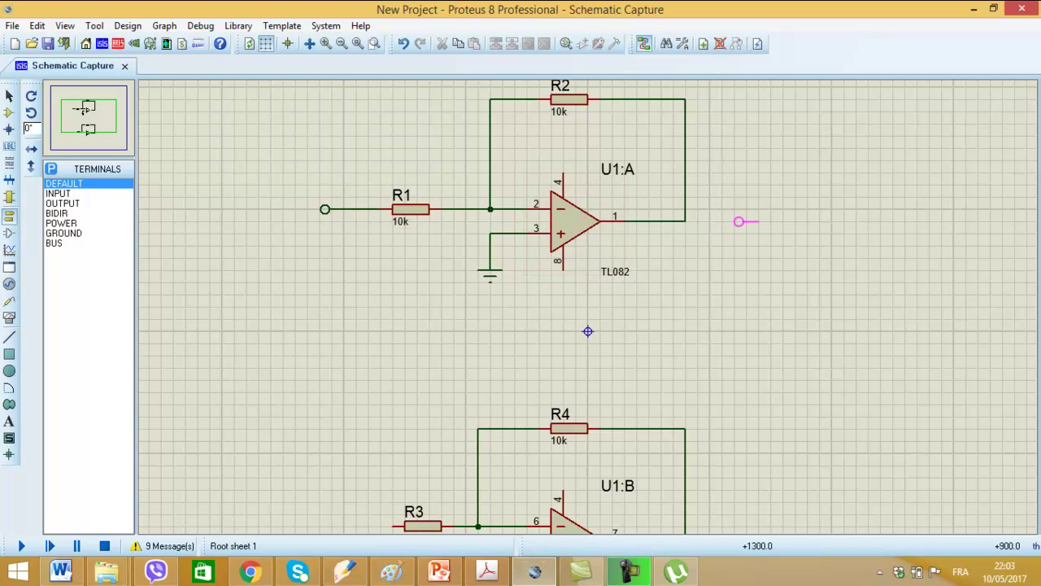
Step: Place a default terminal right of U1:A's output, X-mirror it, and wire it to the output node
left_click(727, 217)
right_click(735, 220)
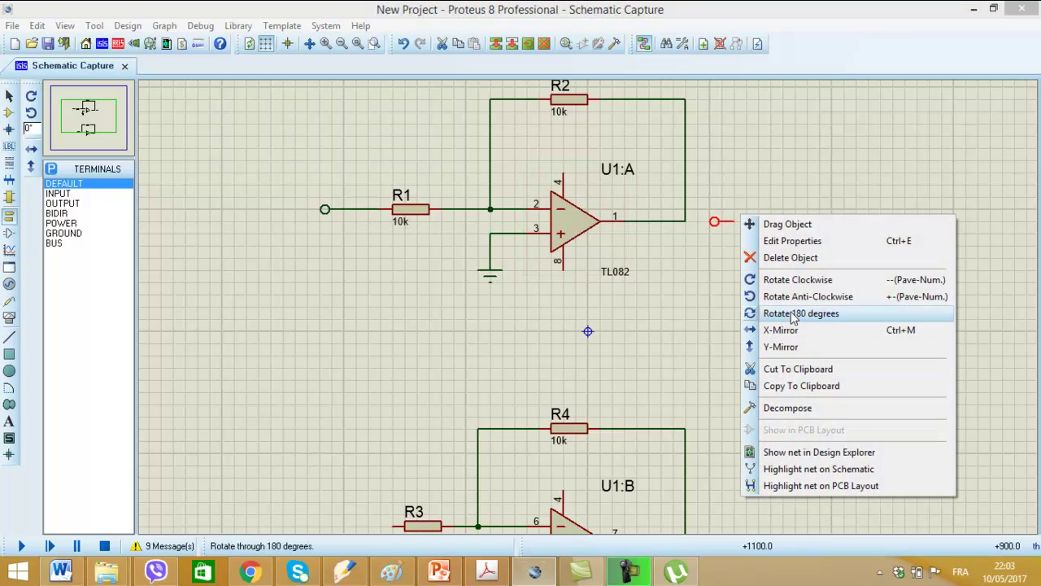
left_click(779, 330)
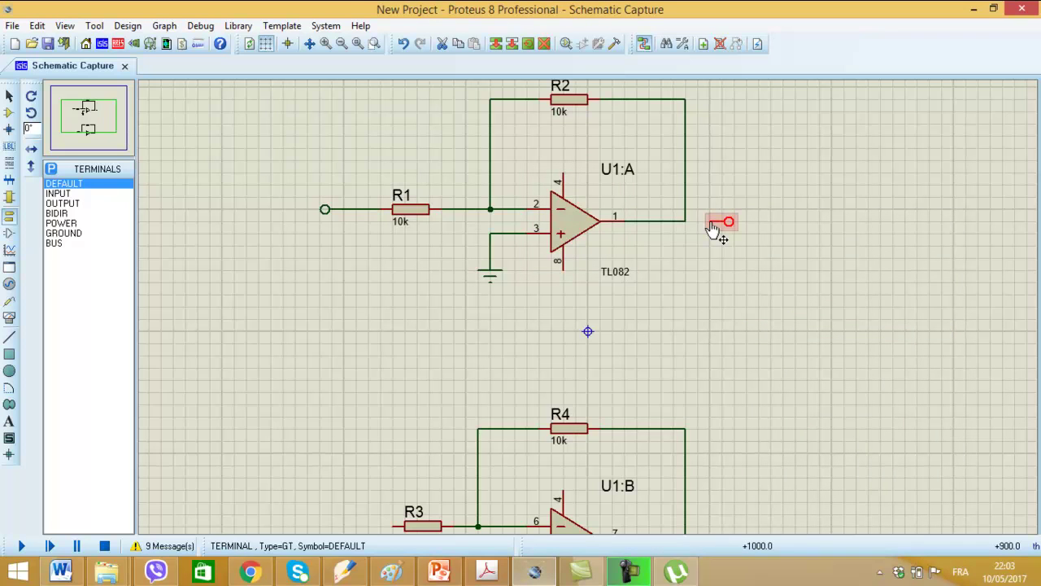
left_click(709, 221)
left_click(686, 221)
Step: Label the terminal at R1 as IN and move the label above the terminal
double_click(325, 210)
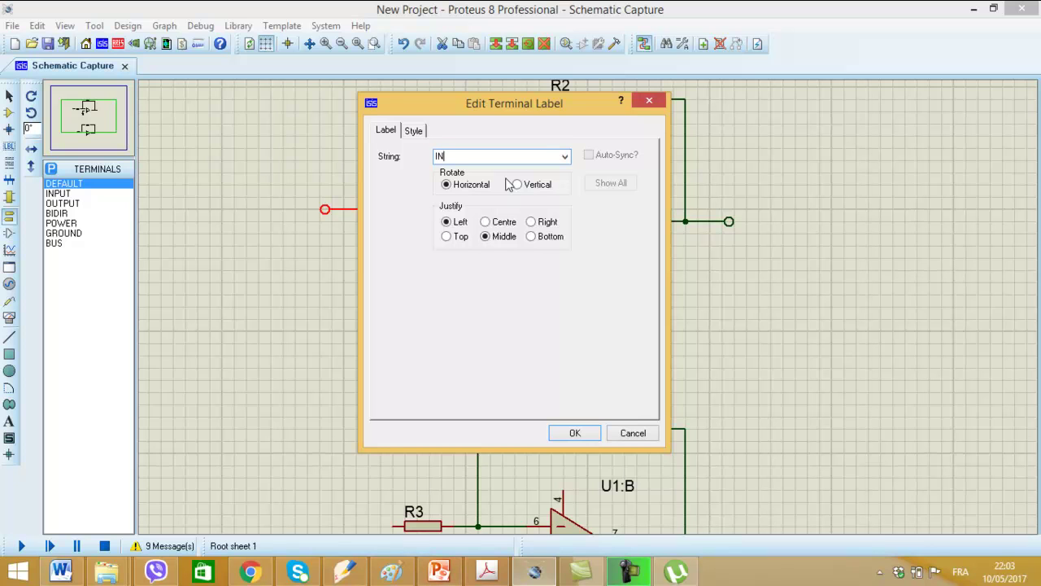
left_click(575, 434)
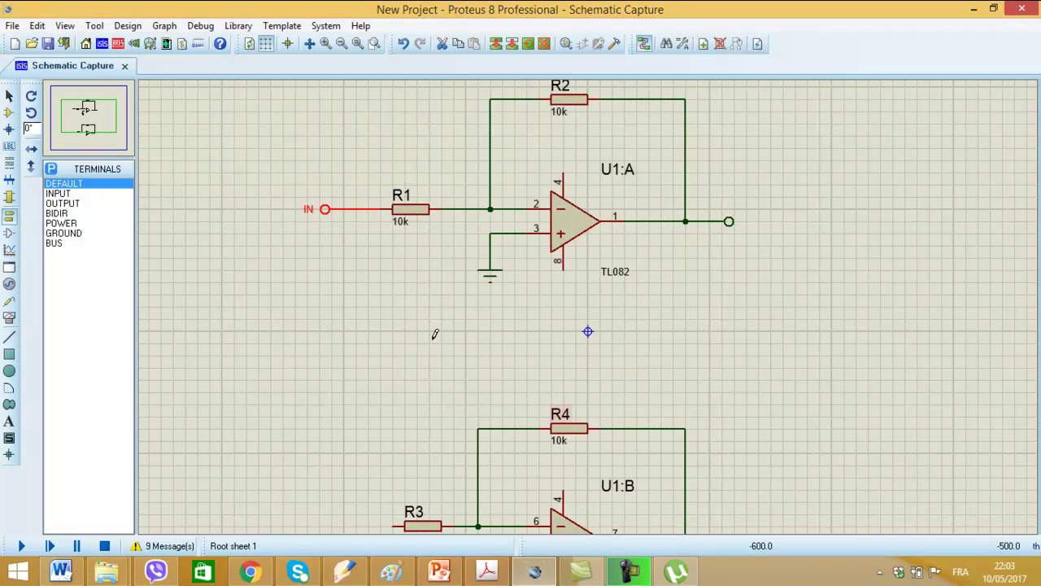
left_click_drag(310, 219, 320, 197)
Step: Label the terminal at U1:A's output as OUT1
left_click(729, 221)
left_click(729, 221)
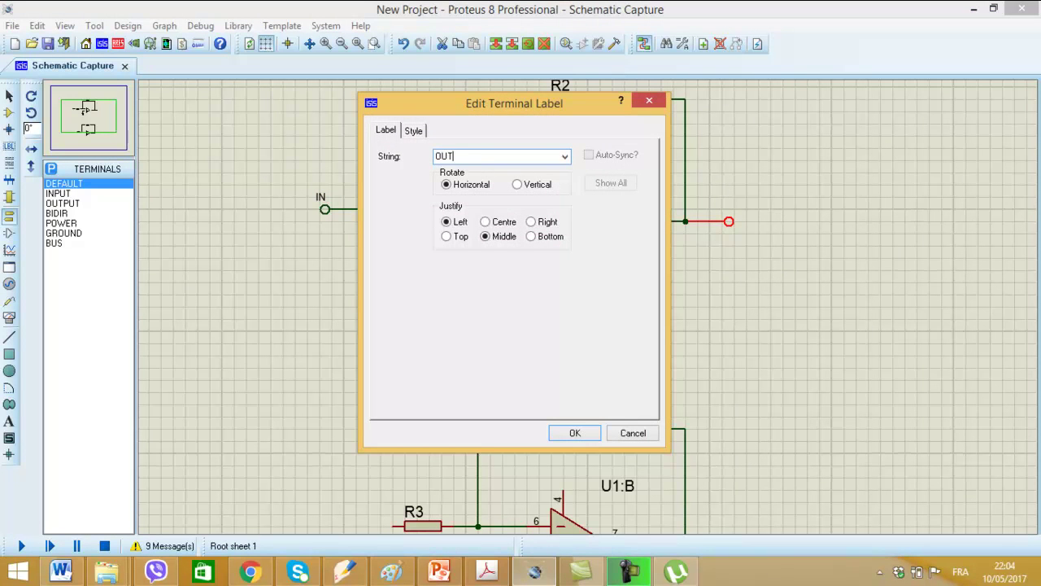
type("OUT1")
key("Return")
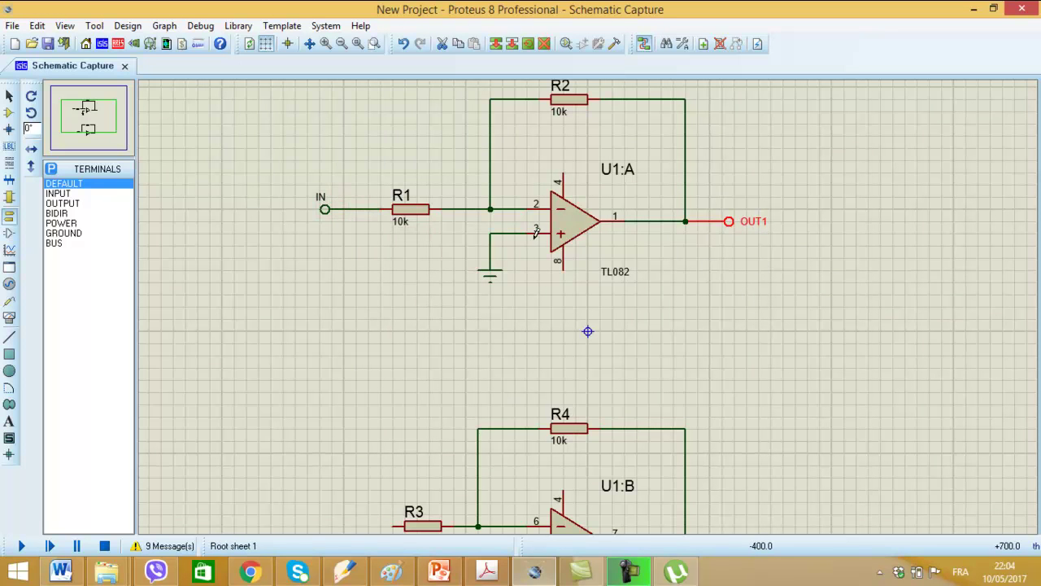
Step: Place a SINE generator in the sheet's upper-left corner, away from the U1:A stage
scroll(535, 226, "down", 1)
scroll(551, 262, "up", 1)
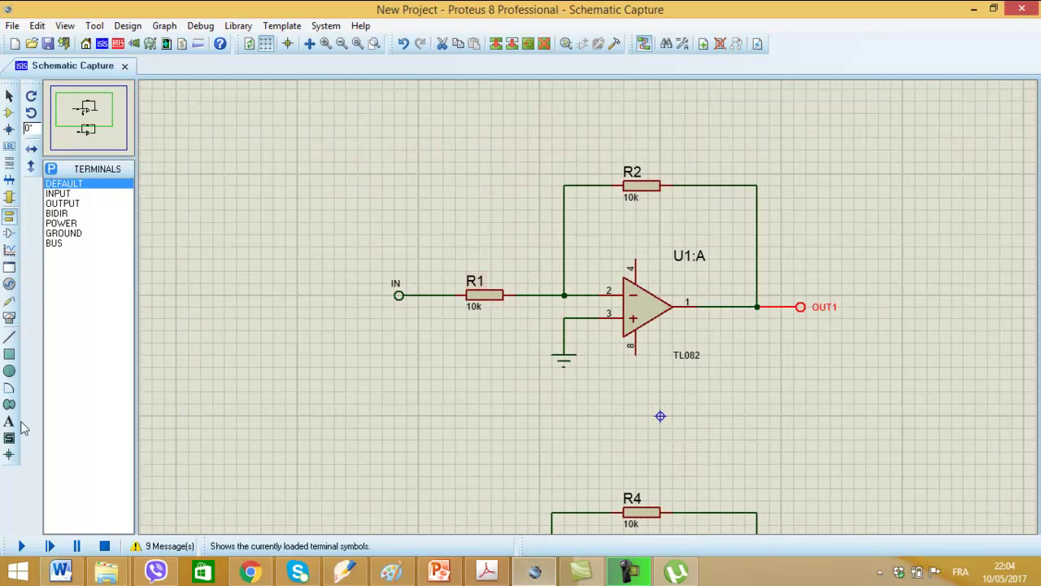
left_click(10, 284)
scroll(381, 230, "down", 1)
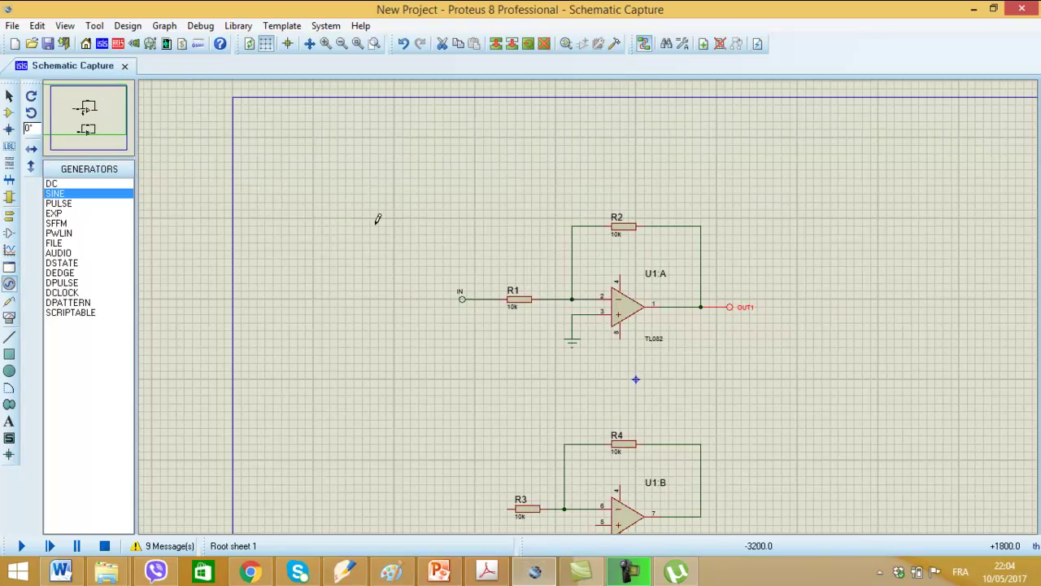
left_click(274, 170)
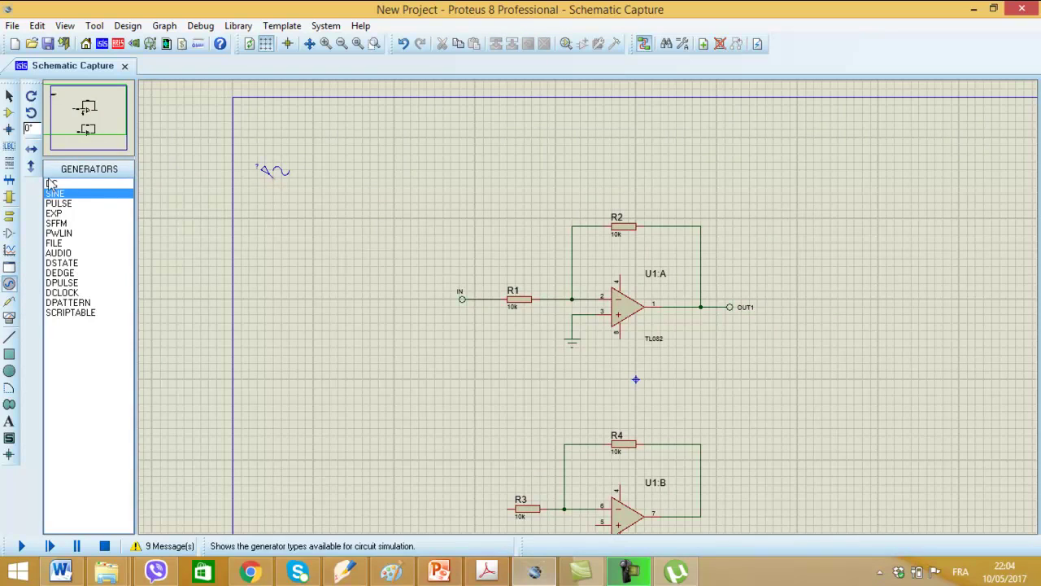
Step: Place a default terminal beside the sine generator, X-mirror it, and wire it to the generator
left_click(10, 215)
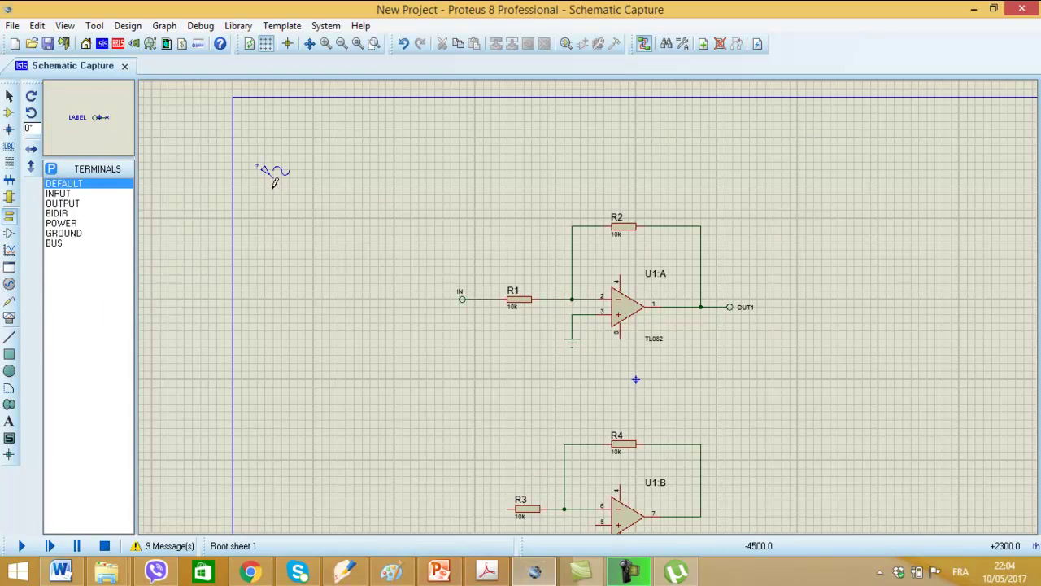
left_click(313, 194)
right_click(321, 195)
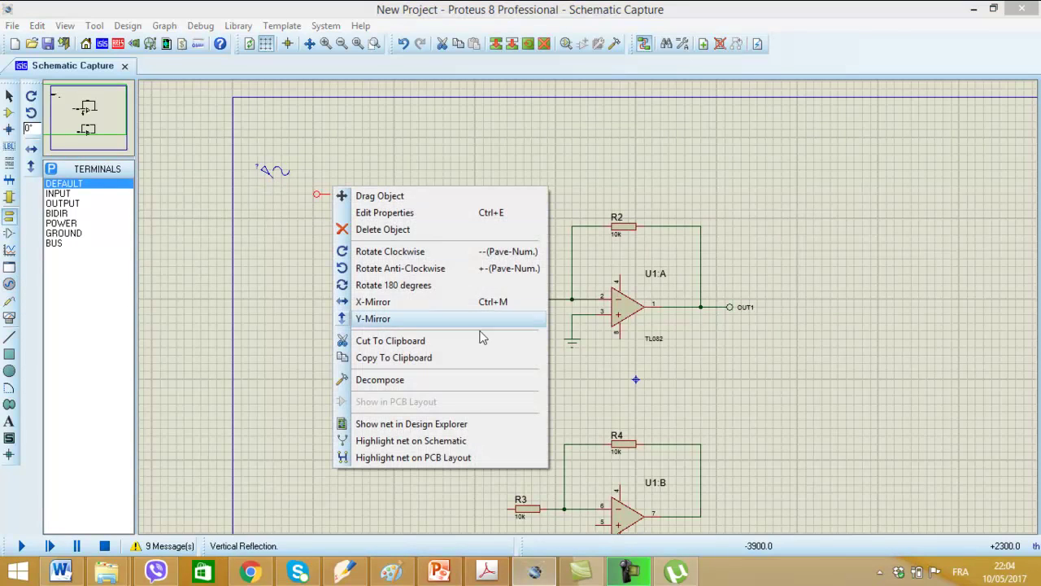
left_click(395, 301)
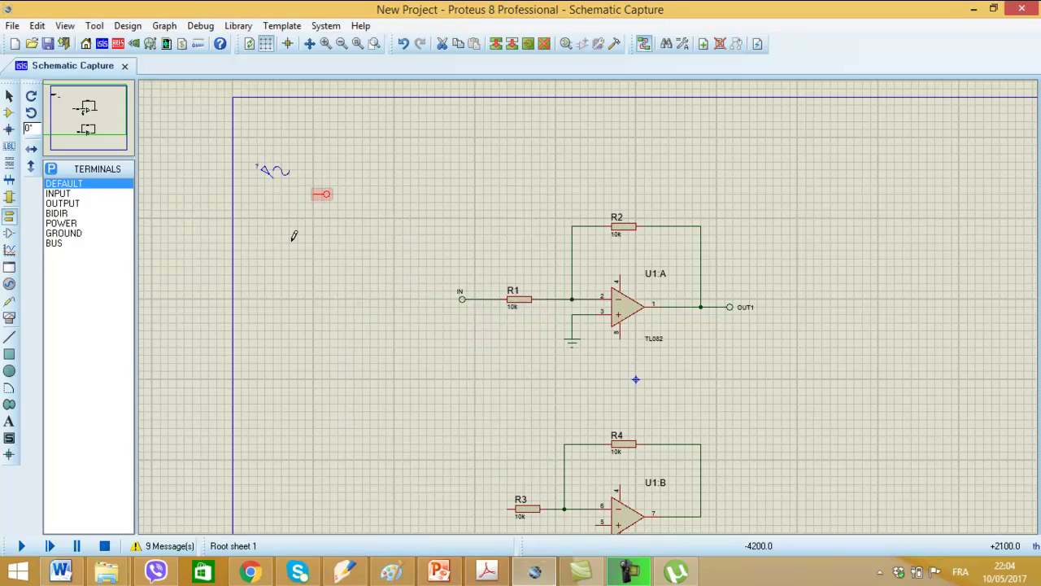
left_click(314, 193)
left_click(273, 174)
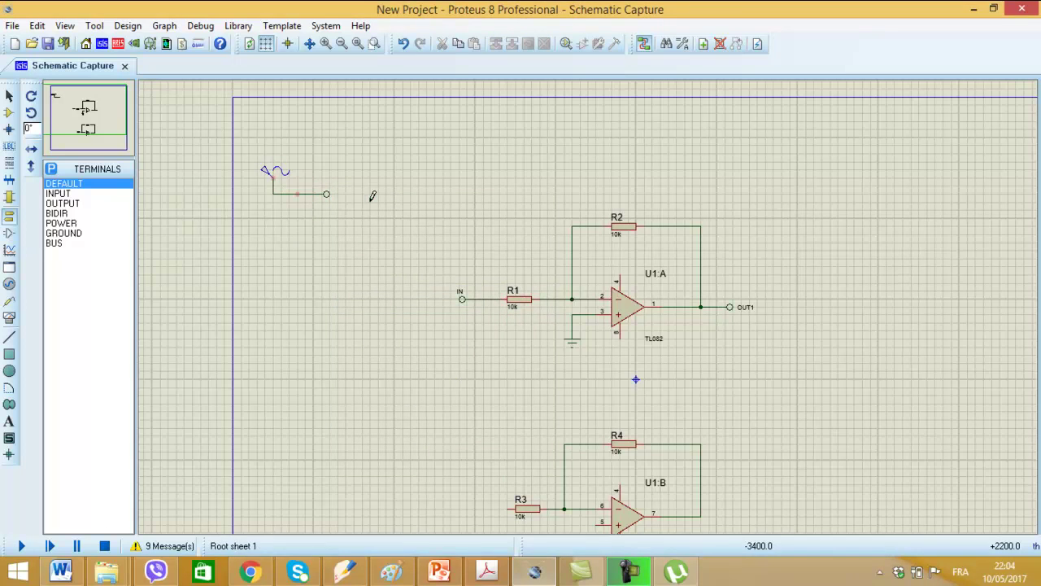
Step: Assign the existing net name IN to the sine generator's terminal
double_click(327, 193)
left_click(565, 157)
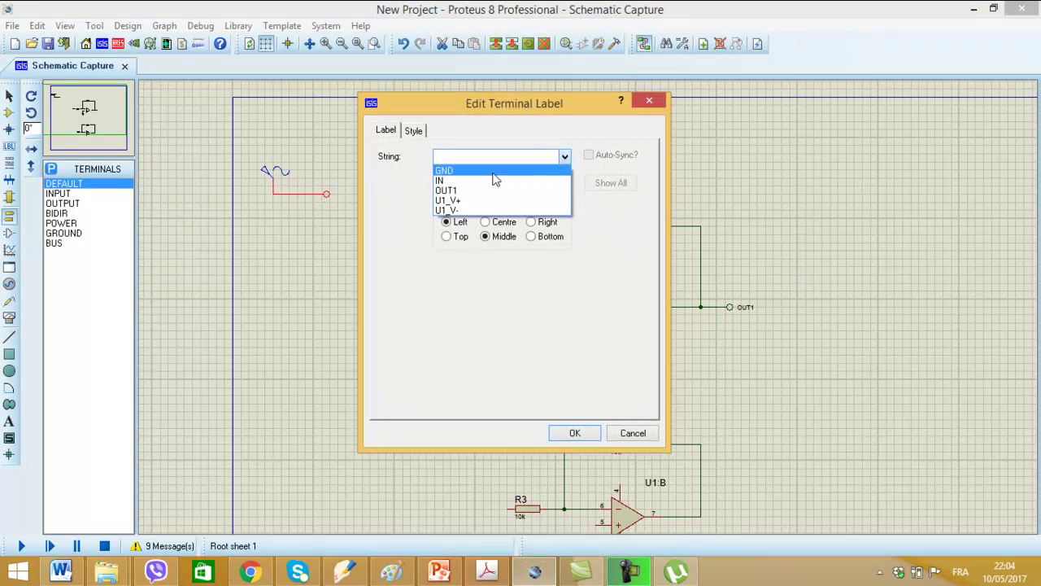
left_click(491, 180)
left_click(587, 434)
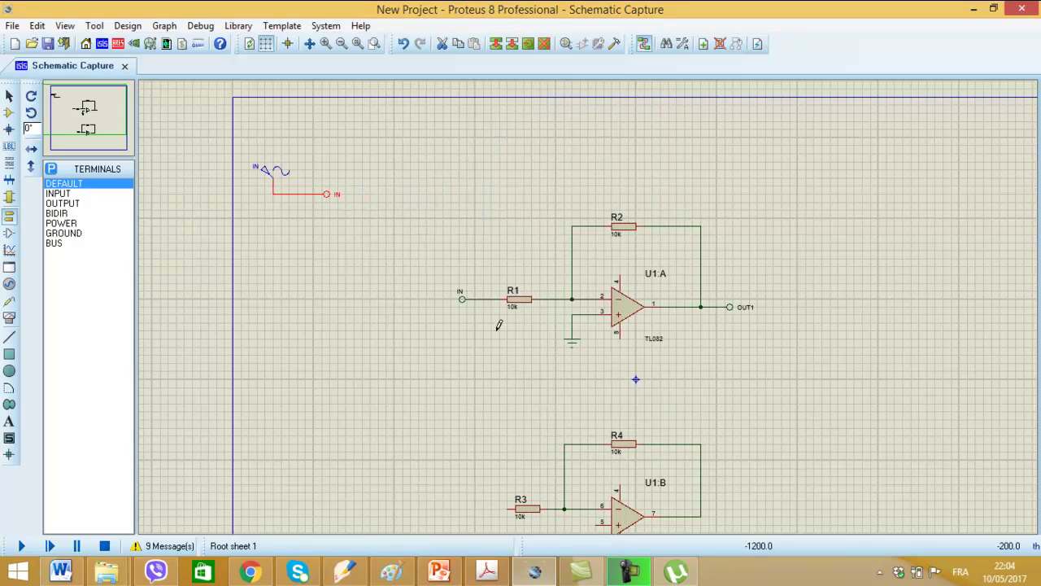
Step: Add a default terminal wired to U1:B's non-inverting input, pin 5, and label it IN
scroll(746, 297, "down", 1)
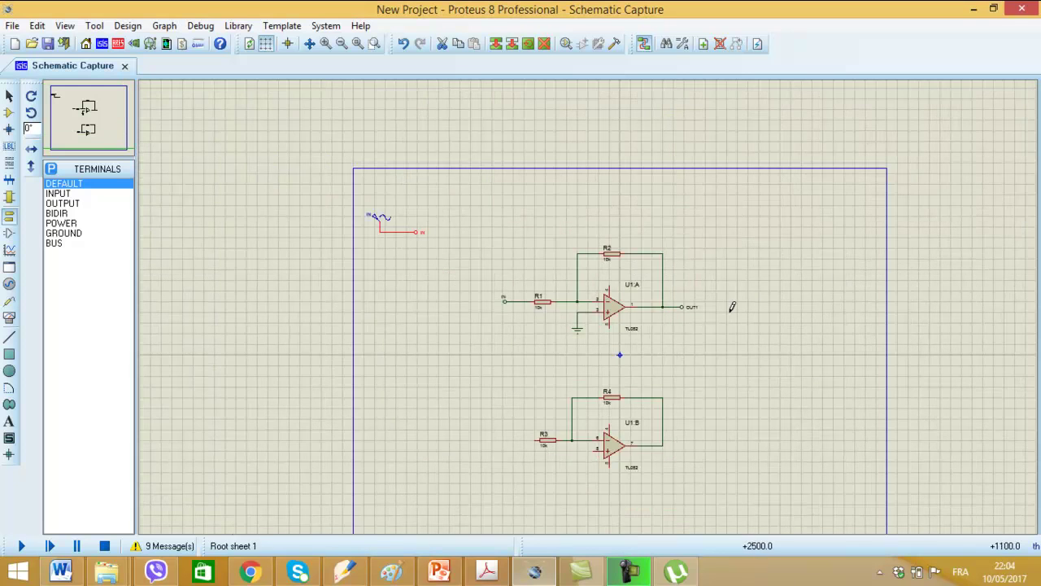
scroll(588, 301, "up", 1)
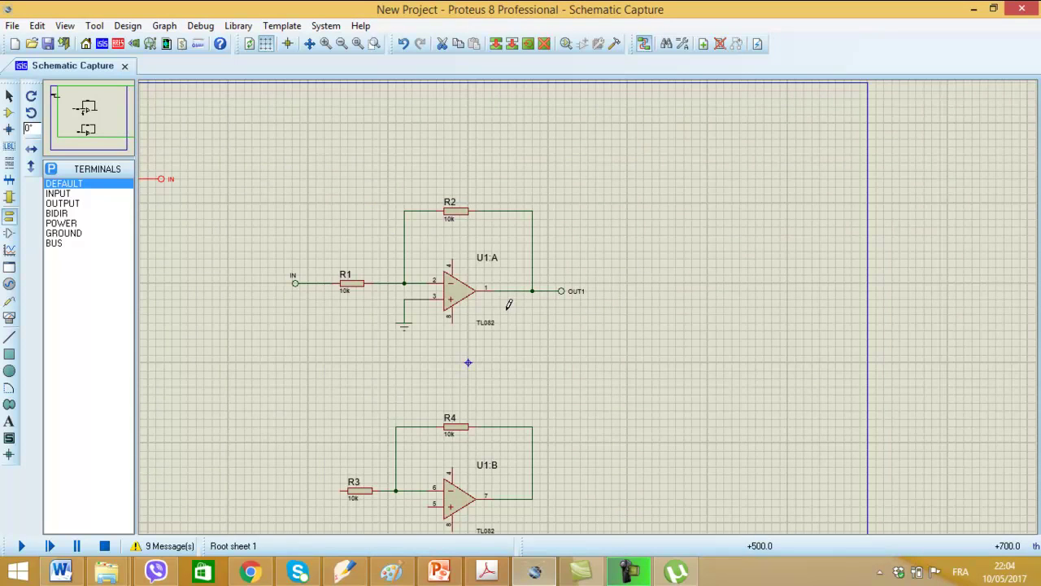
scroll(494, 307, "down", 1)
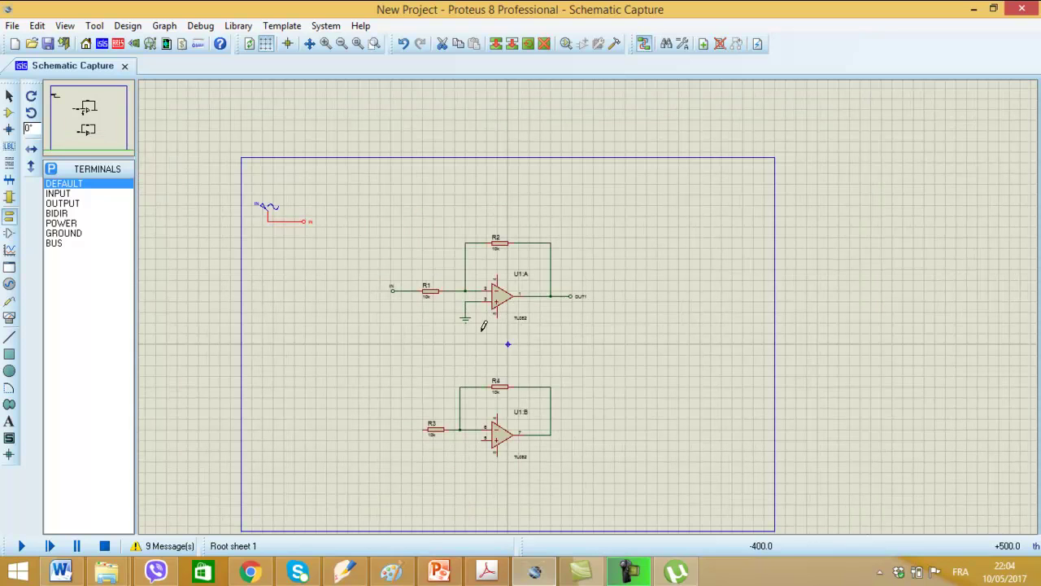
scroll(592, 301, "up", 1)
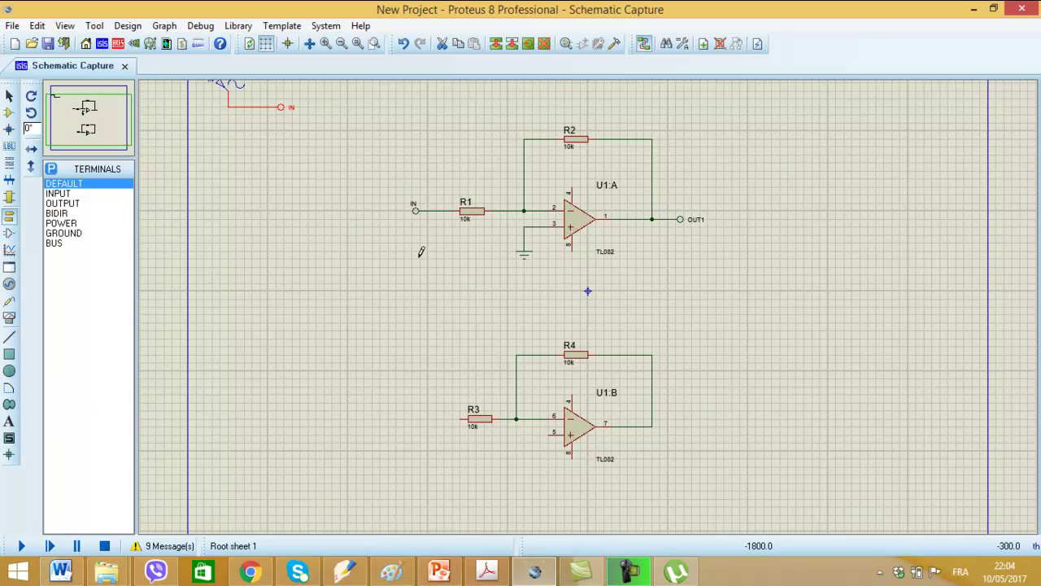
left_click(525, 433)
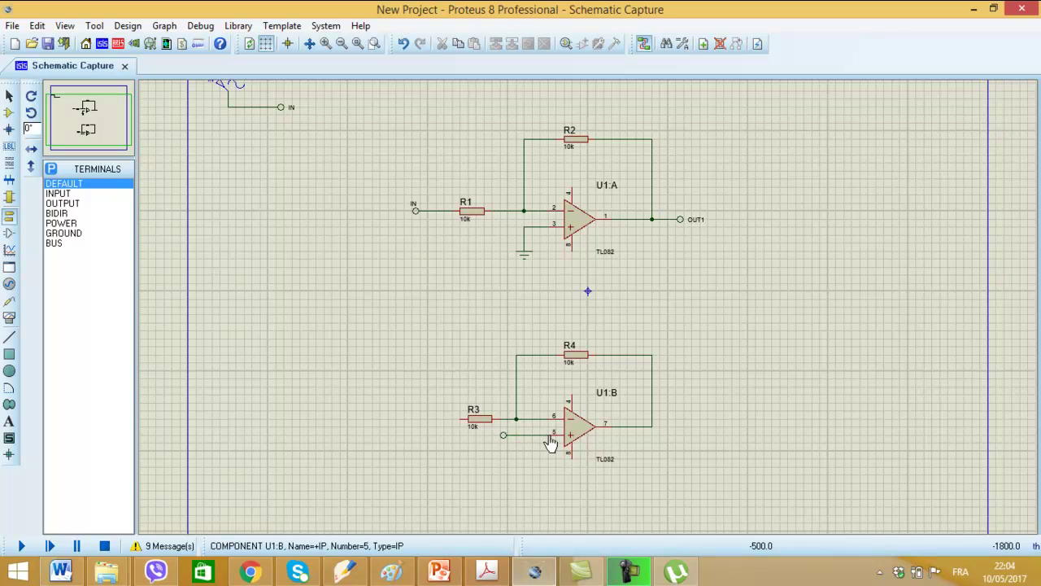
double_click(497, 438)
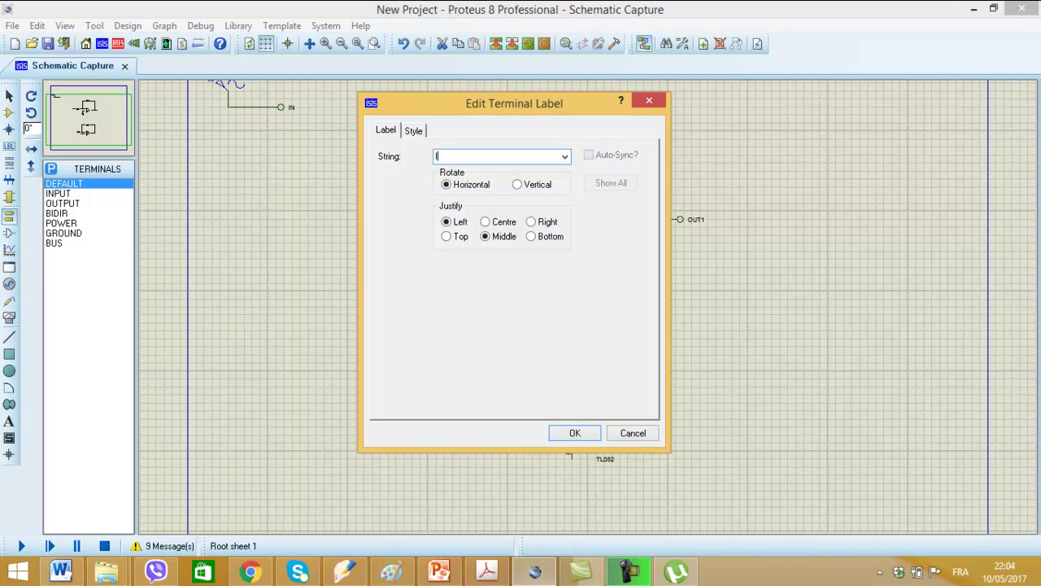
key("Return")
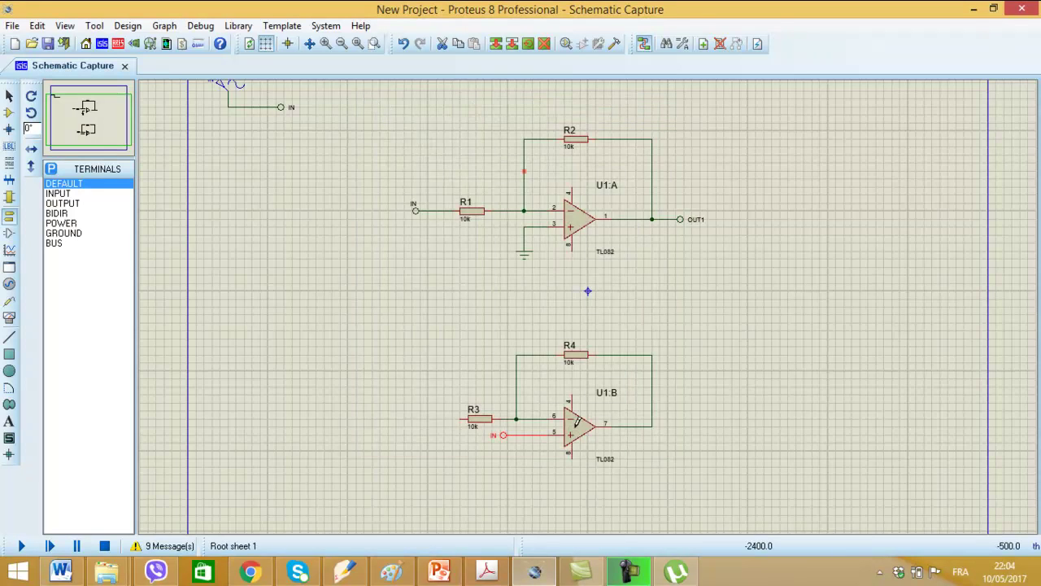
Step: Place a ground terminal below and left of R3 and wire it to R3's free end
scroll(386, 304, "down", 3)
scroll(569, 374, "up", 4)
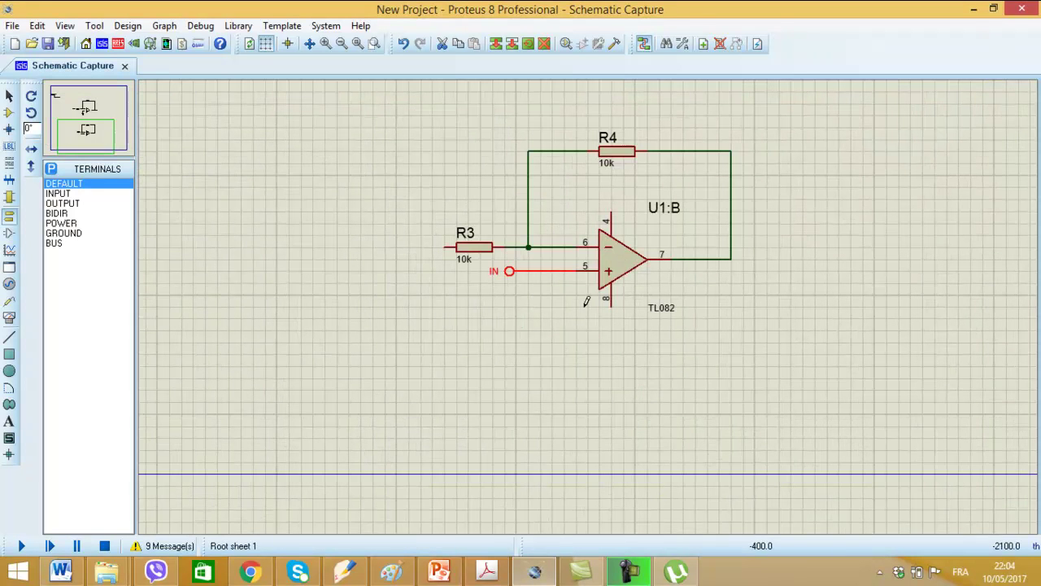
left_click(63, 233)
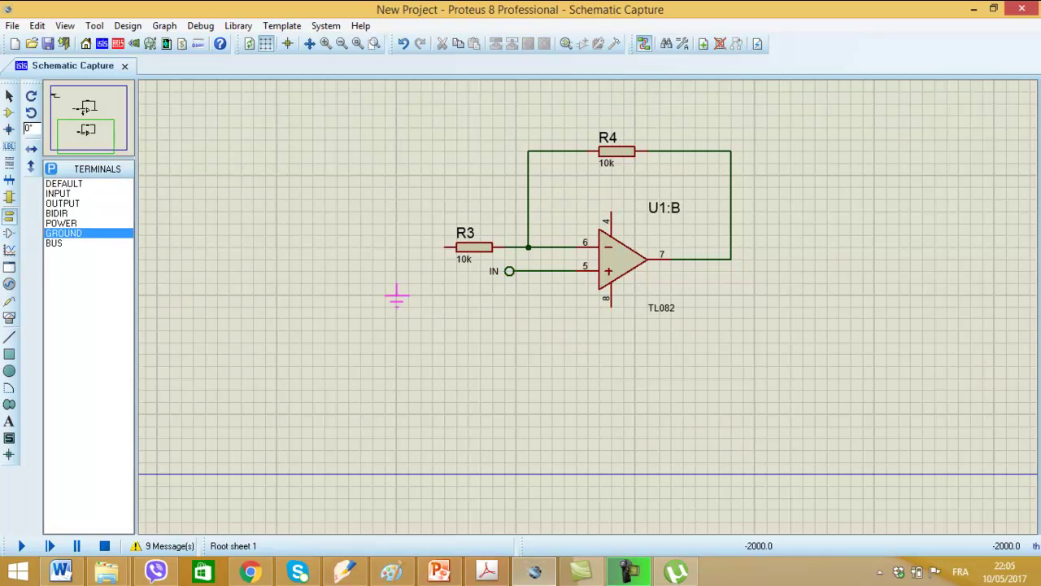
left_click(409, 294)
left_click(409, 284)
left_click(445, 246)
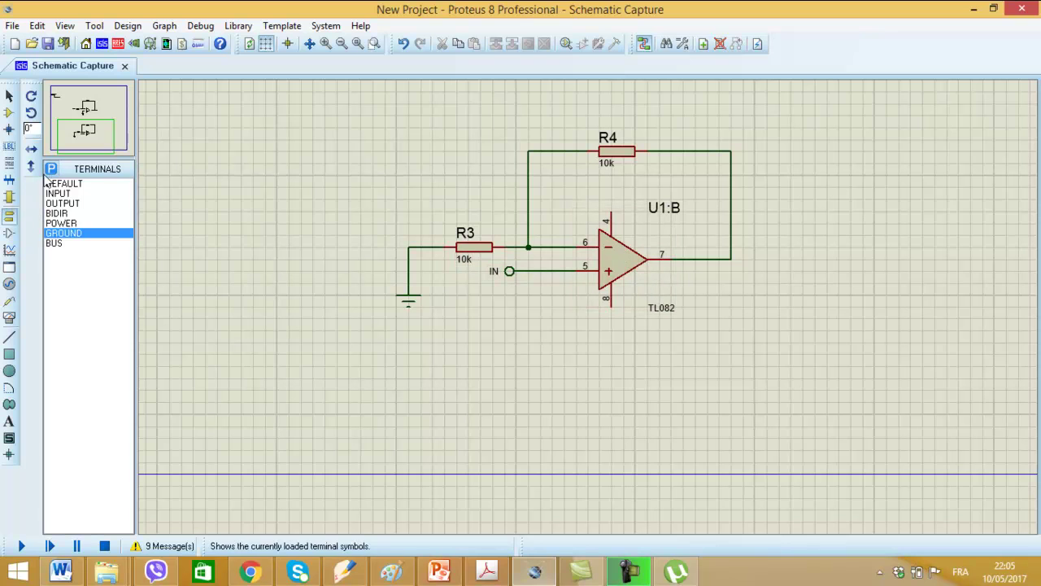
Step: Place a default terminal right of U1:B's output, X-mirror it, and wire it to the output node
left_click(73, 183)
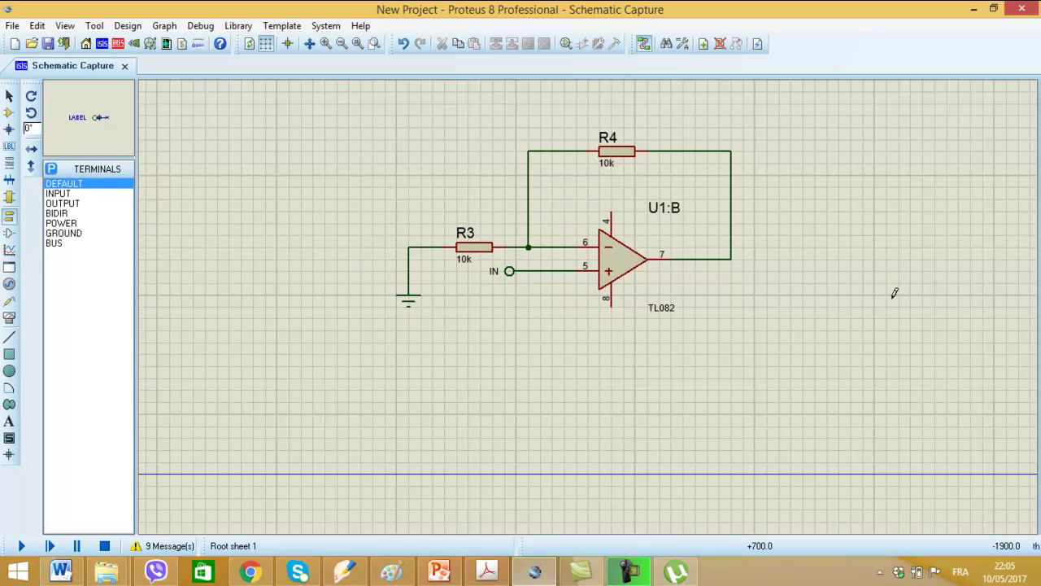
left_click(779, 259)
left_click(780, 260)
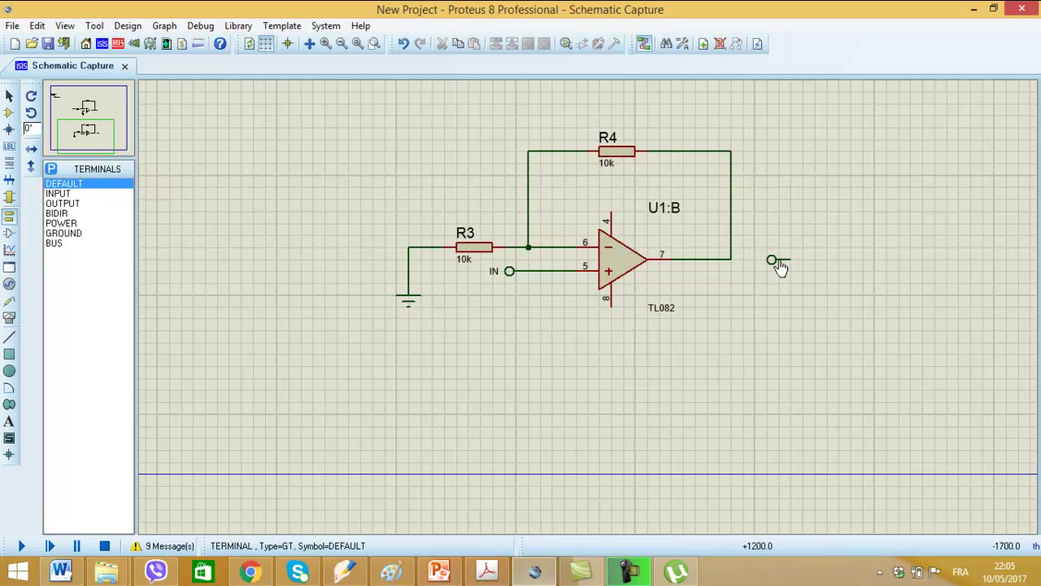
right_click(783, 264)
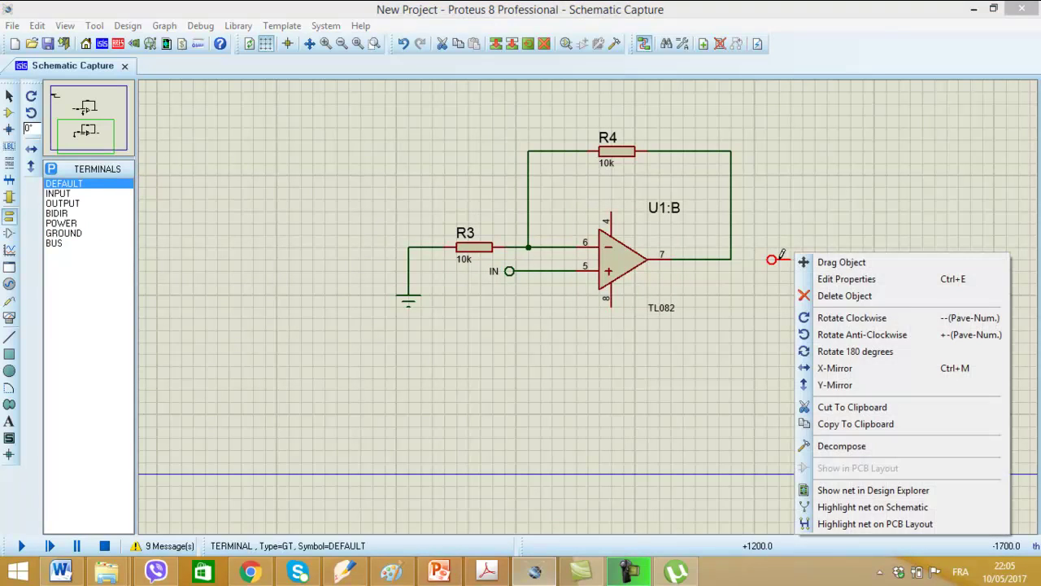
left_click(838, 368)
left_click(780, 329)
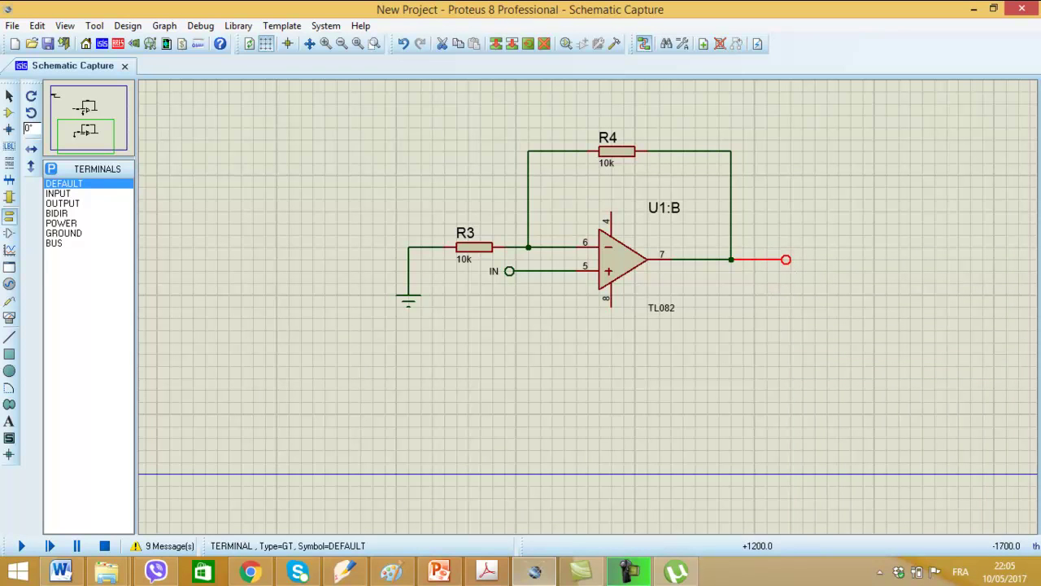
Step: Label the terminal on U1:B's output OUT2
double_click(772, 263)
left_click(567, 159)
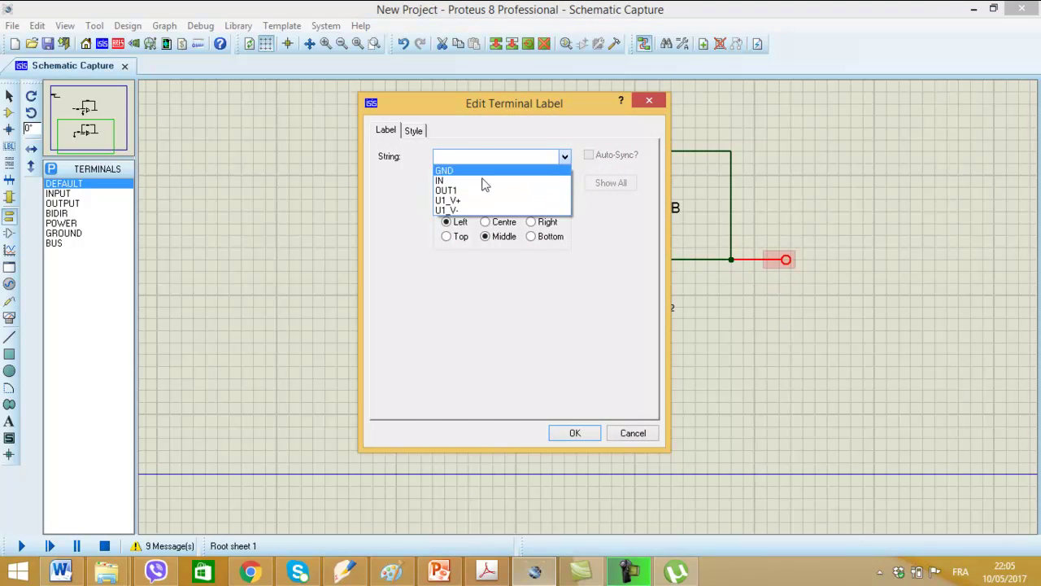
left_click(457, 191)
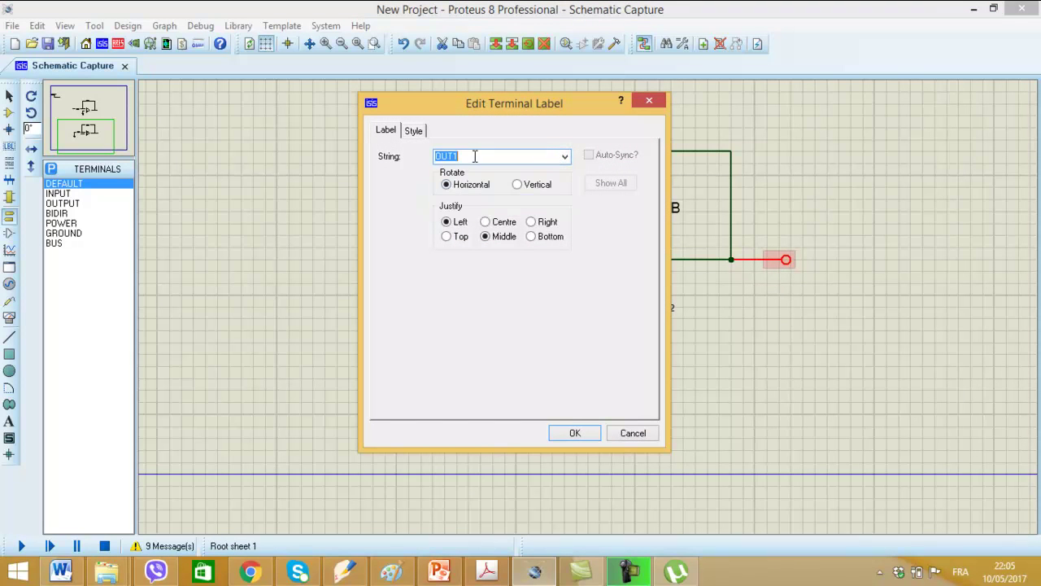
type("2")
key("Return")
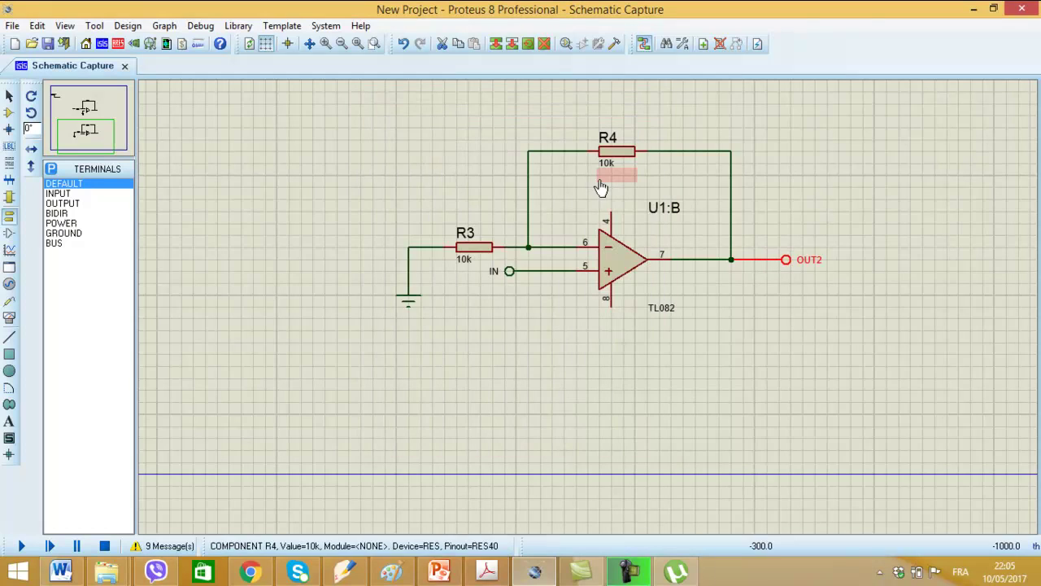
Step: Set the values of input resistors R1 and R3 to 1k
scroll(733, 283, "down", 3)
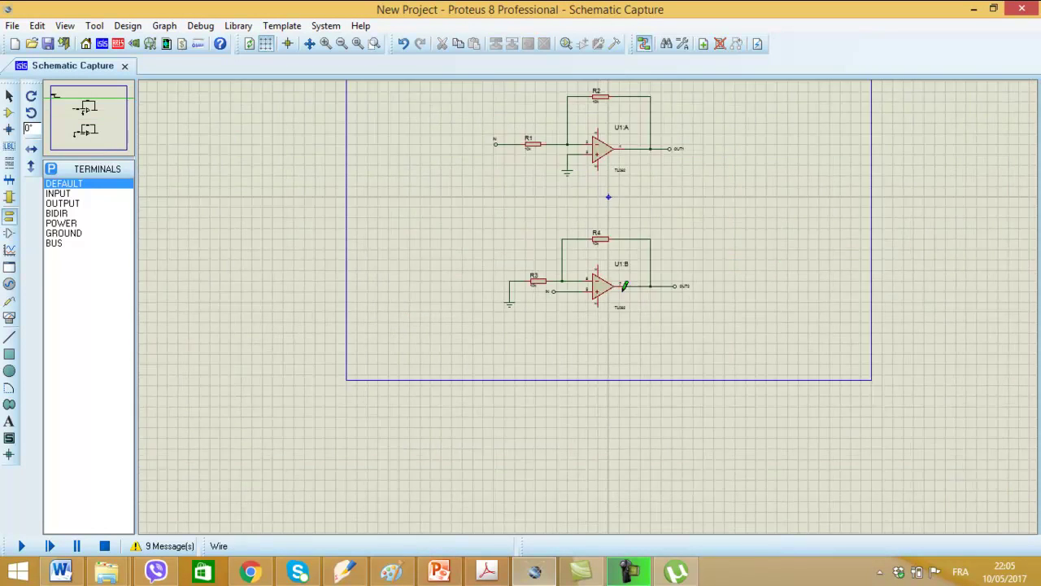
scroll(605, 263, "up", 2)
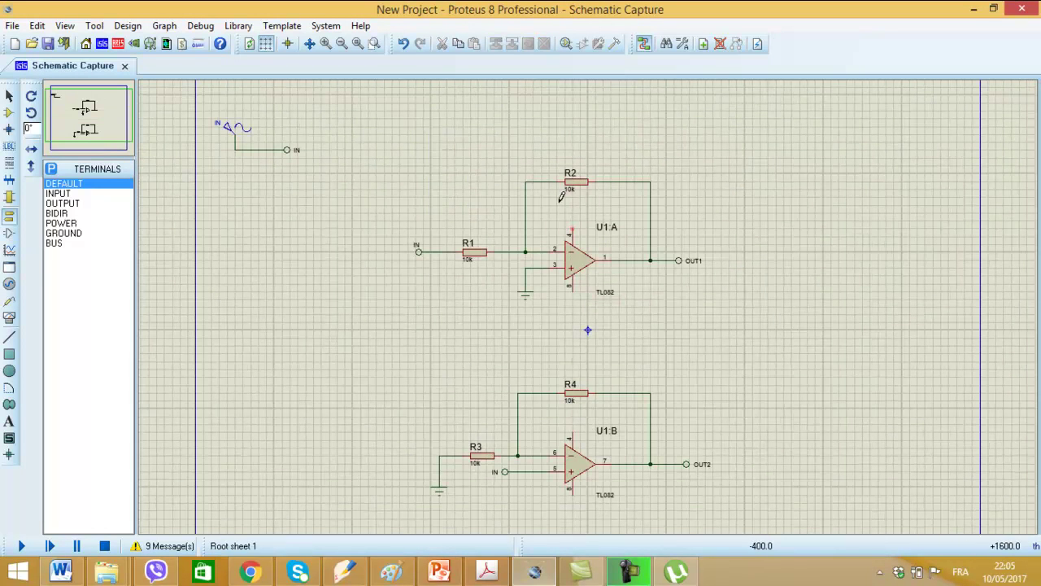
double_click(467, 261)
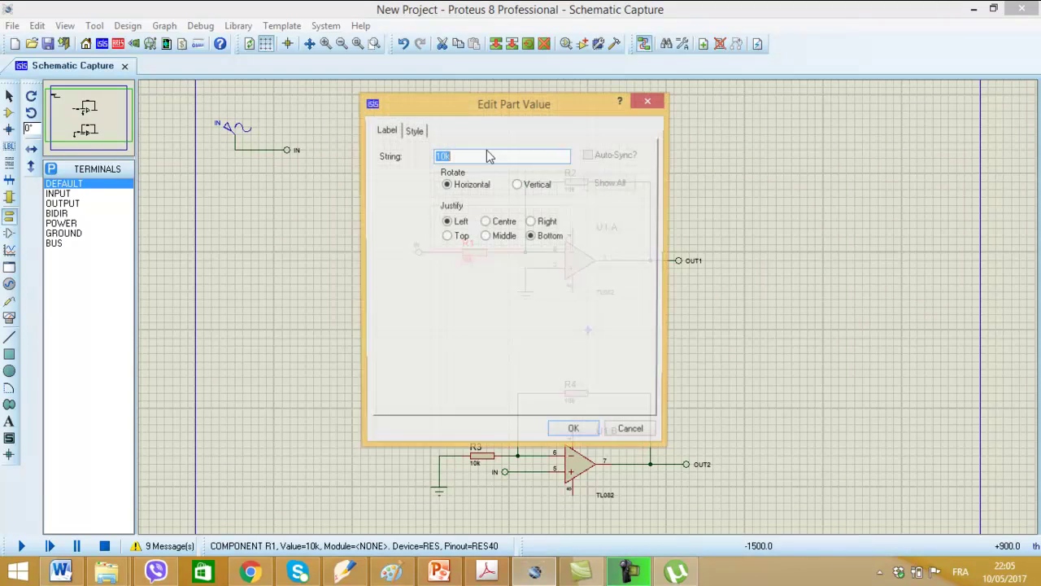
key("BackSpace")
key("Return")
double_click(479, 465)
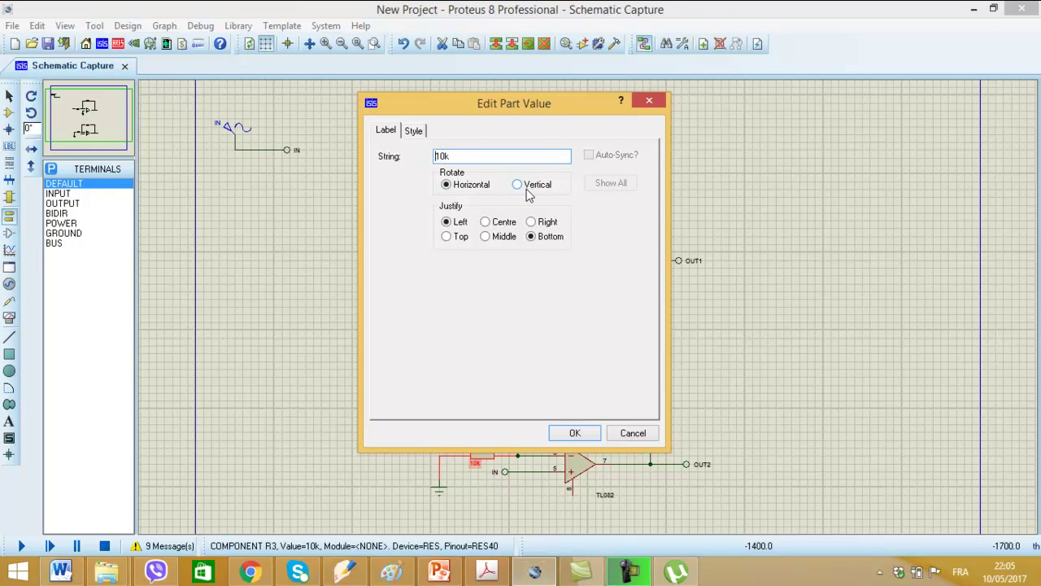
key("Return")
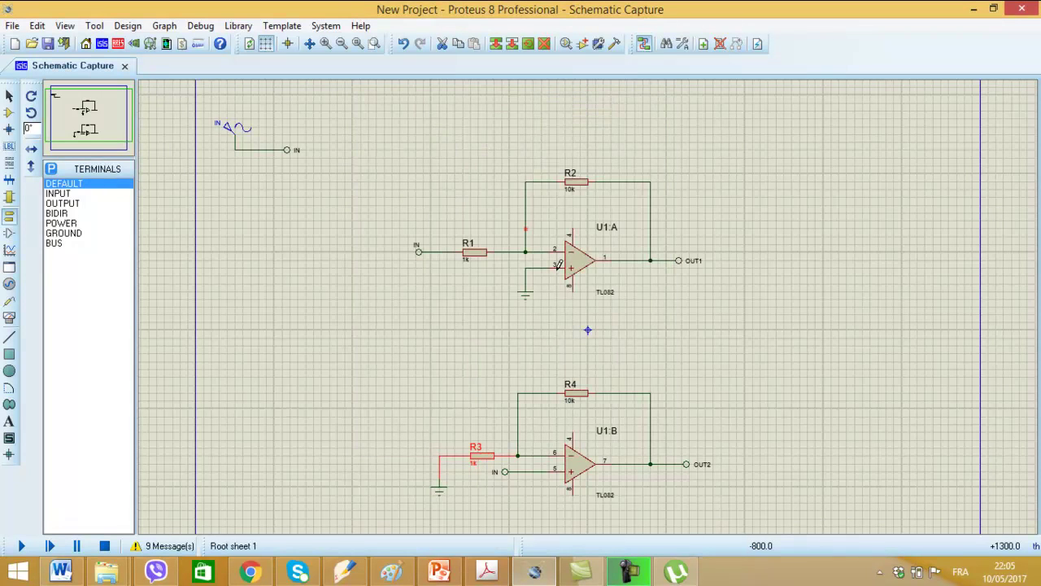
Step: Place a default terminal above U1:A, rotate it clockwise, wire it to pin 4 and move it close to the pin
scroll(567, 261, "up", 2)
scroll(586, 310, "down", 2)
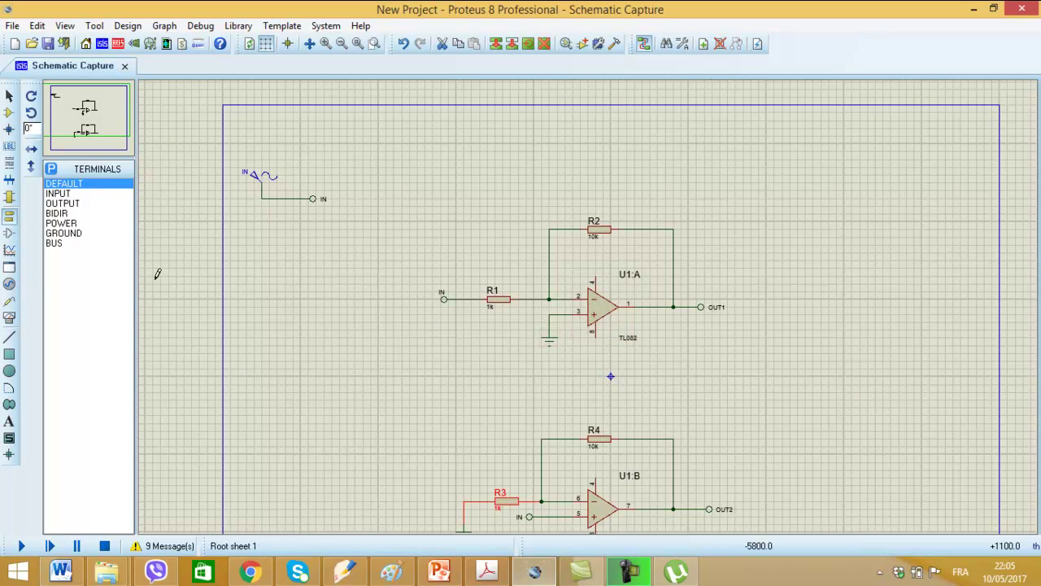
left_click(597, 254)
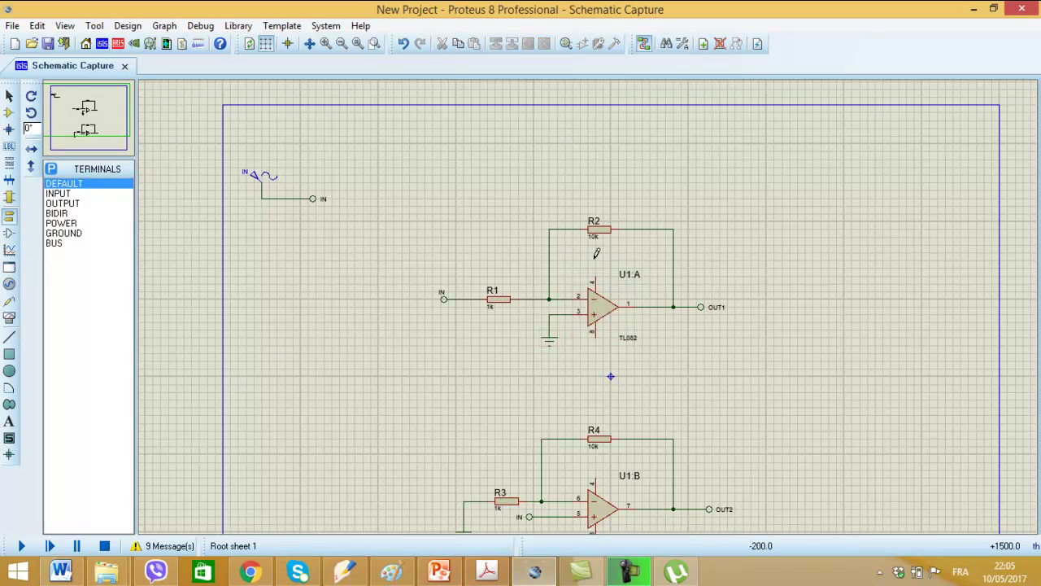
scroll(617, 266, "up", 2)
right_click(498, 291)
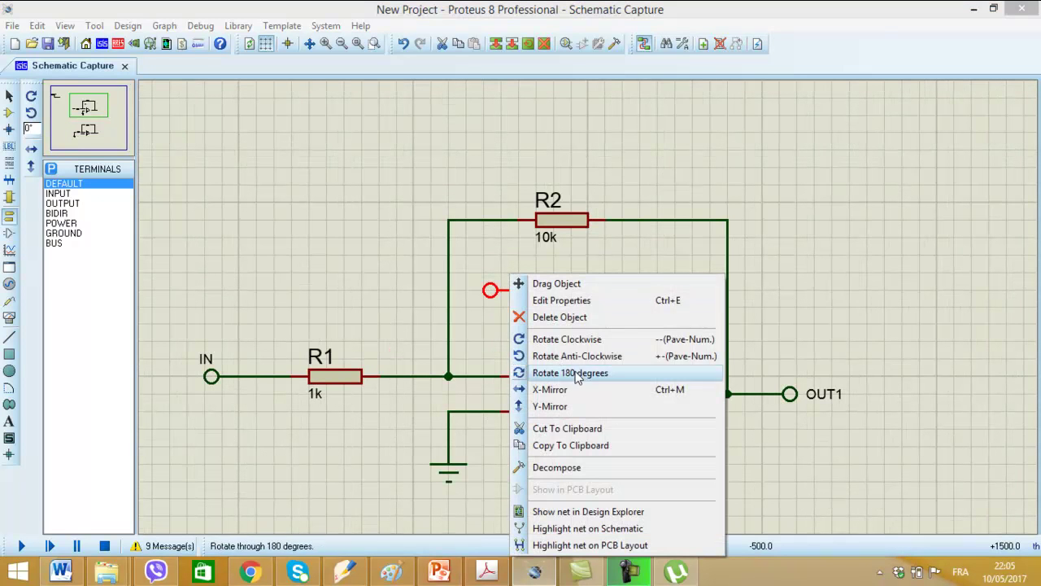
left_click(567, 339)
left_click_drag(504, 292, 562, 301)
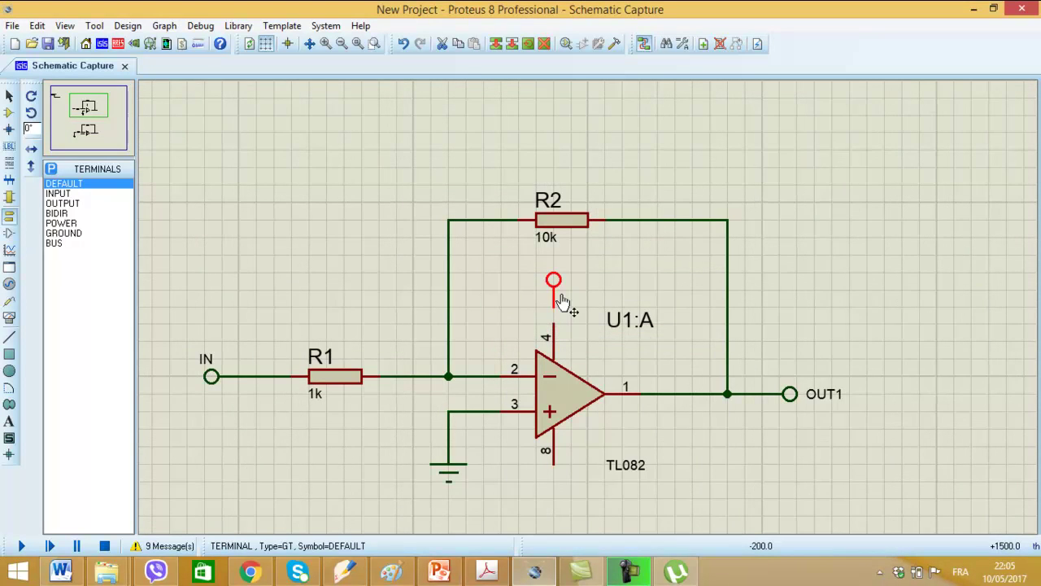
left_click(586, 312)
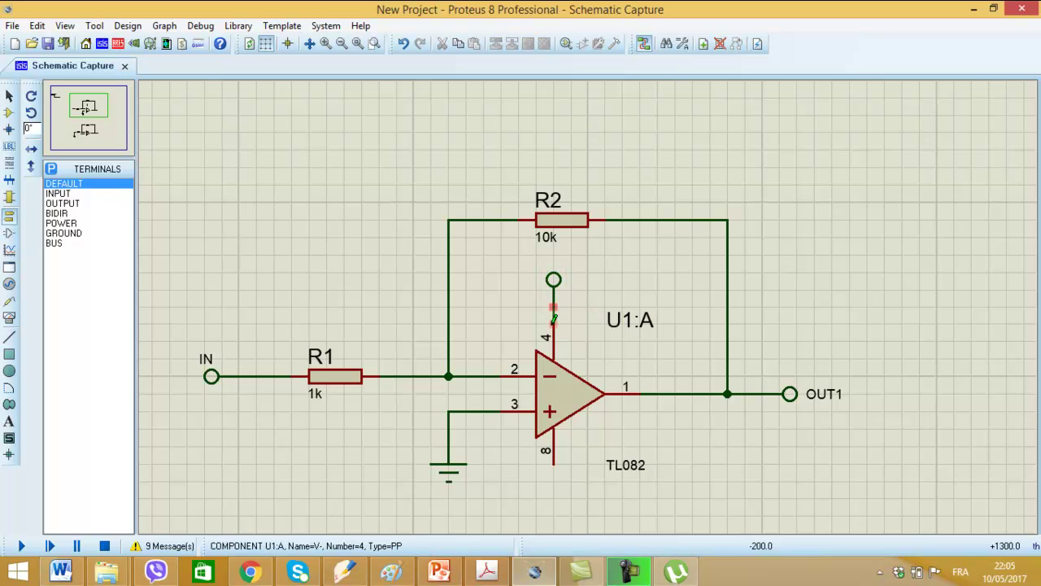
left_click(553, 301)
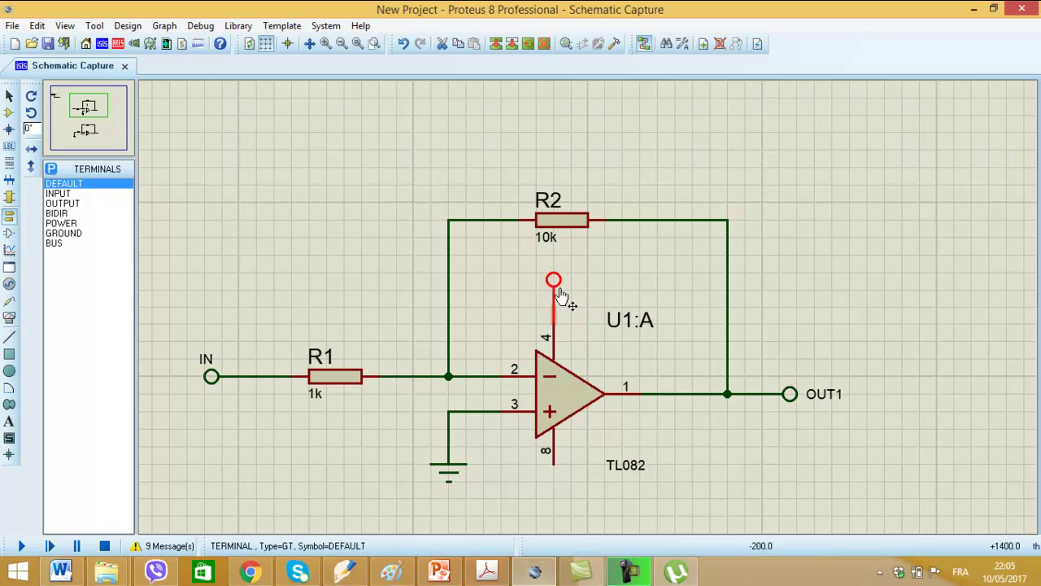
left_click_drag(565, 293, 564, 327)
left_click(577, 370)
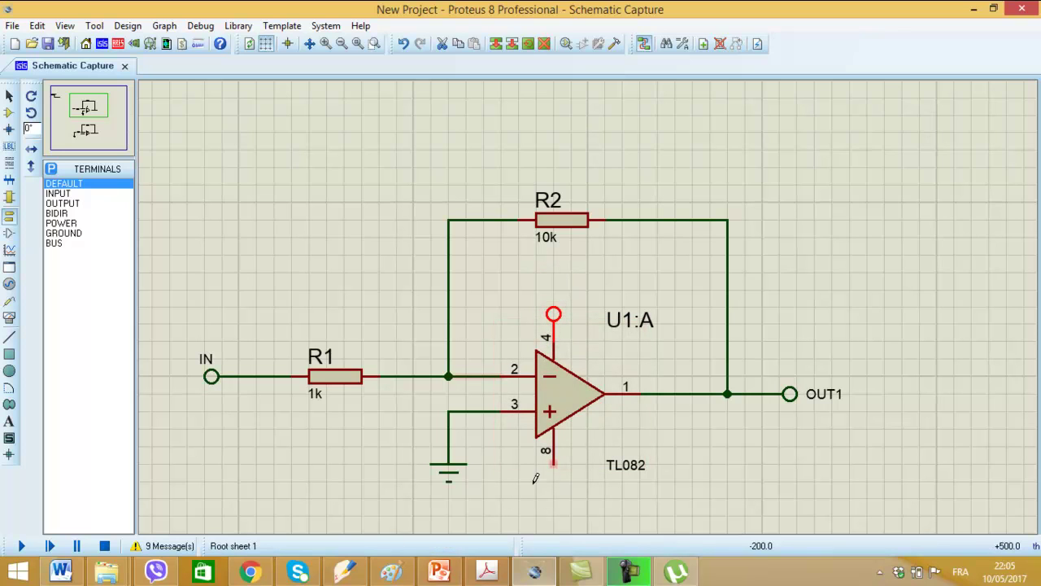
Step: Place a default terminal below U1:A, rotate it anti-clockwise, wire it to pin 8 and move it closer to the pin
left_click(504, 491)
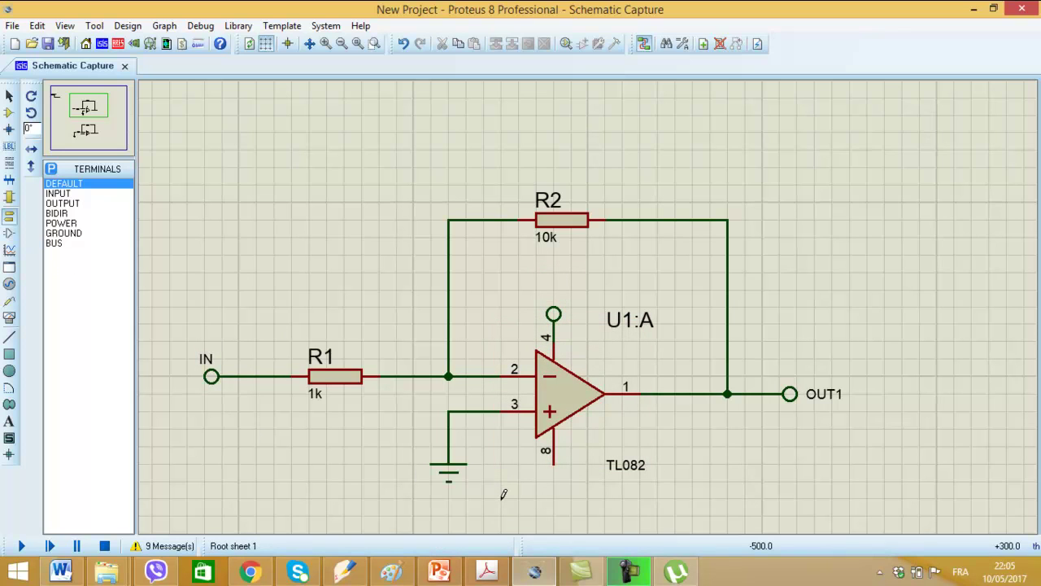
right_click(495, 499)
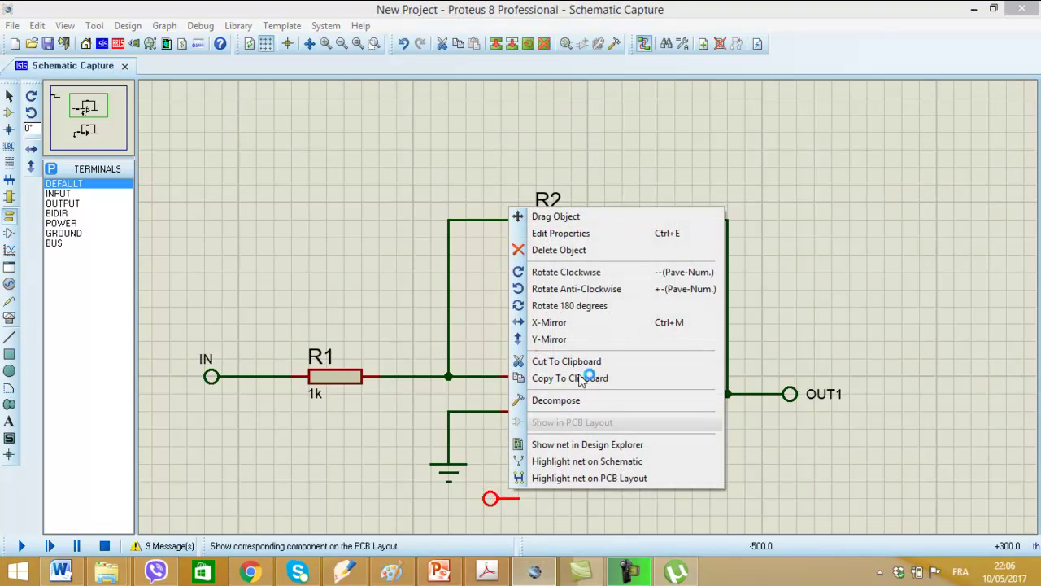
left_click(560, 289)
left_click_drag(502, 511, 554, 526)
left_click(554, 498)
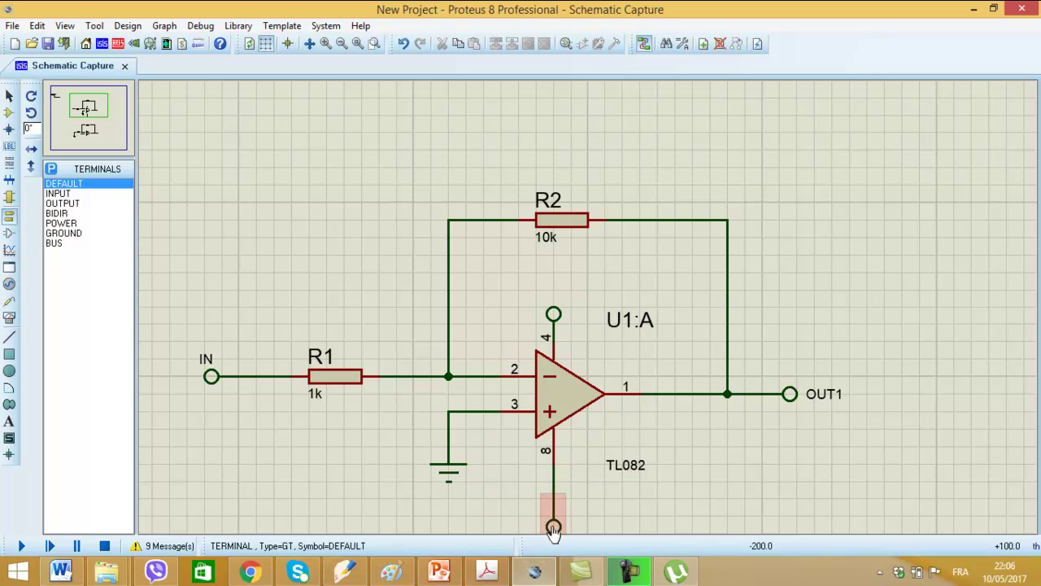
left_click(554, 531)
left_click_drag(554, 532, 554, 491)
left_click(564, 499)
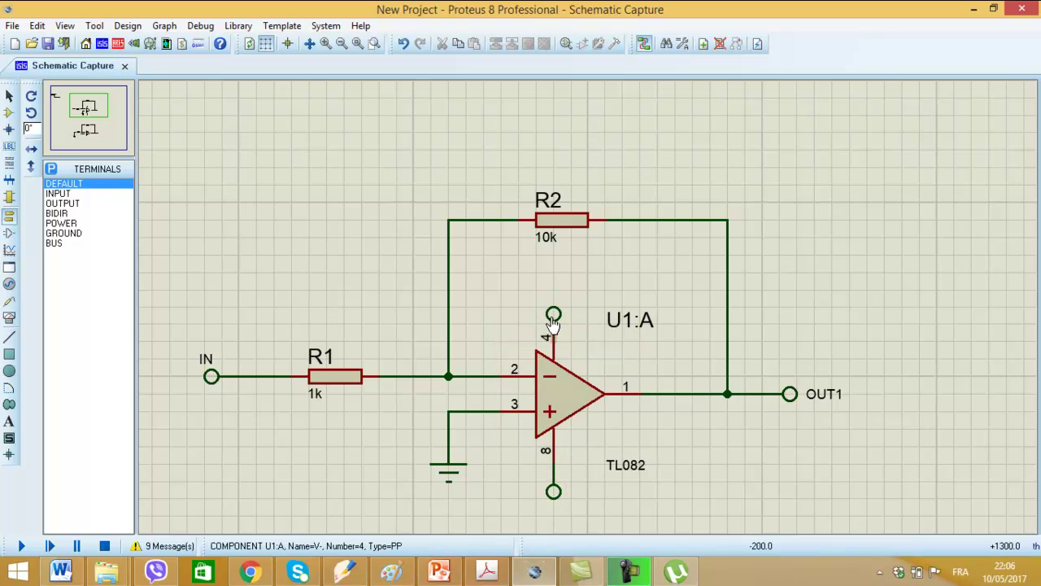
Step: Label the terminal on U1:A's pin 4 -VCC, with horizontal, centre-justified text
left_click(553, 316)
left_click(553, 315)
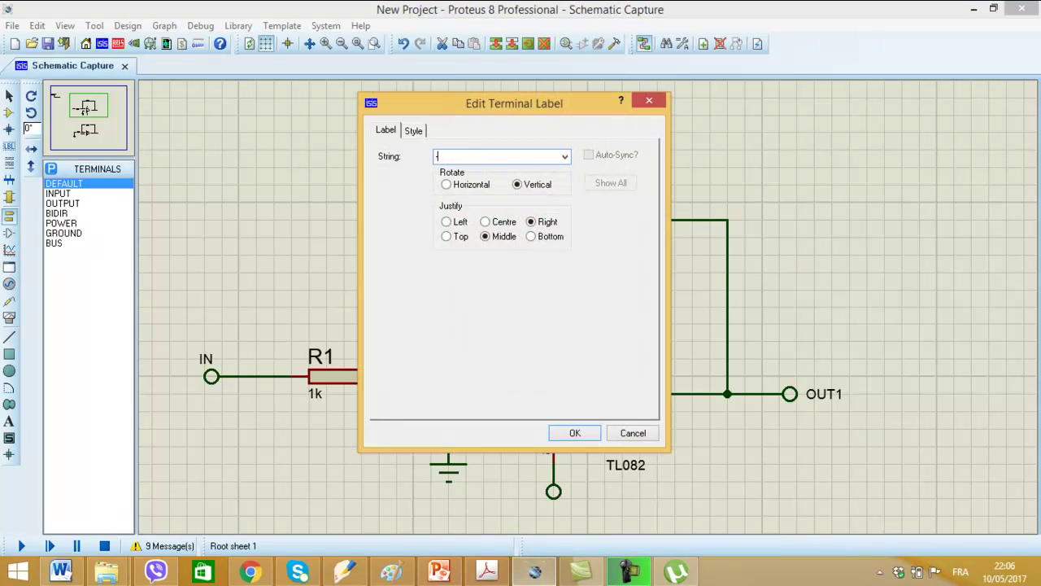
key("Return")
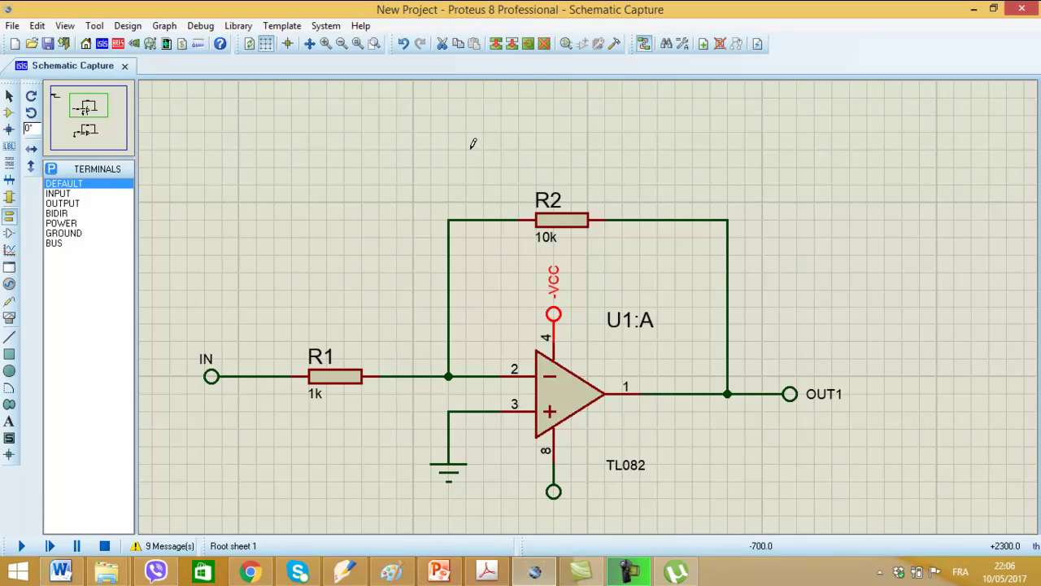
left_click(553, 313)
left_click(486, 223)
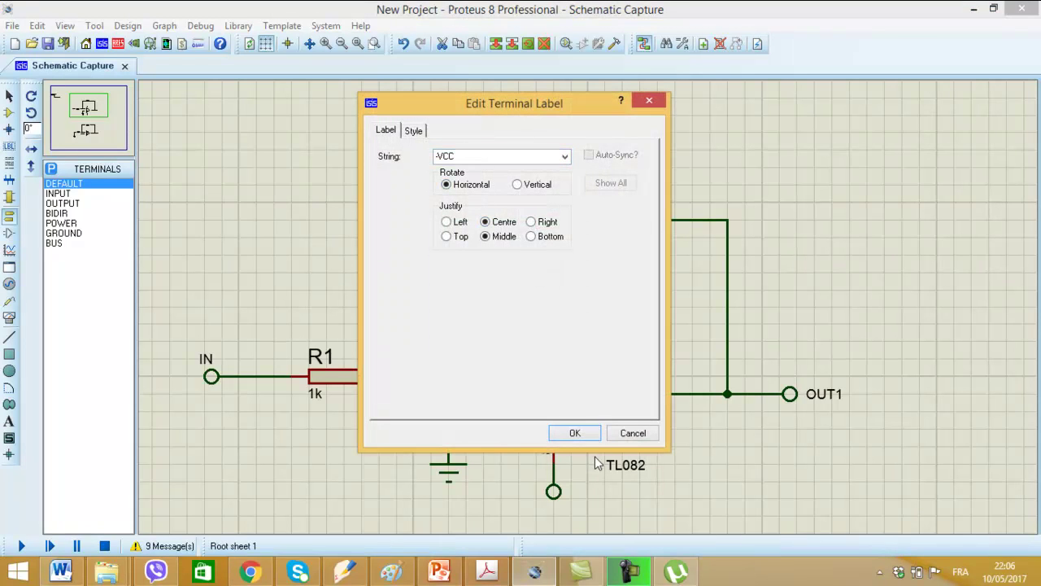
left_click(593, 433)
Step: Label the terminal on U1:A's pin 8 +VCC, with horizontal, centred text
left_click(554, 493)
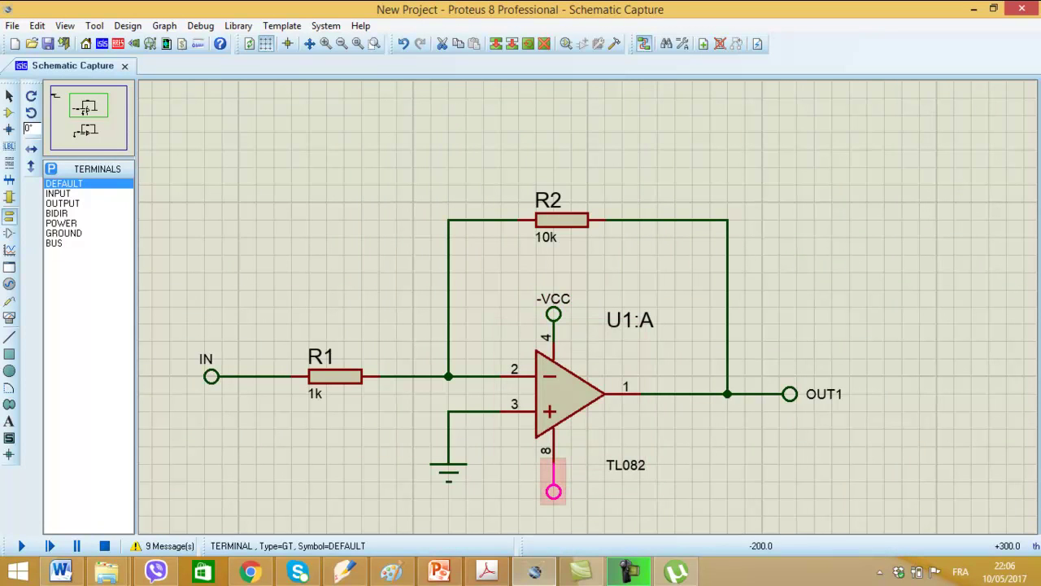
double_click(553, 491)
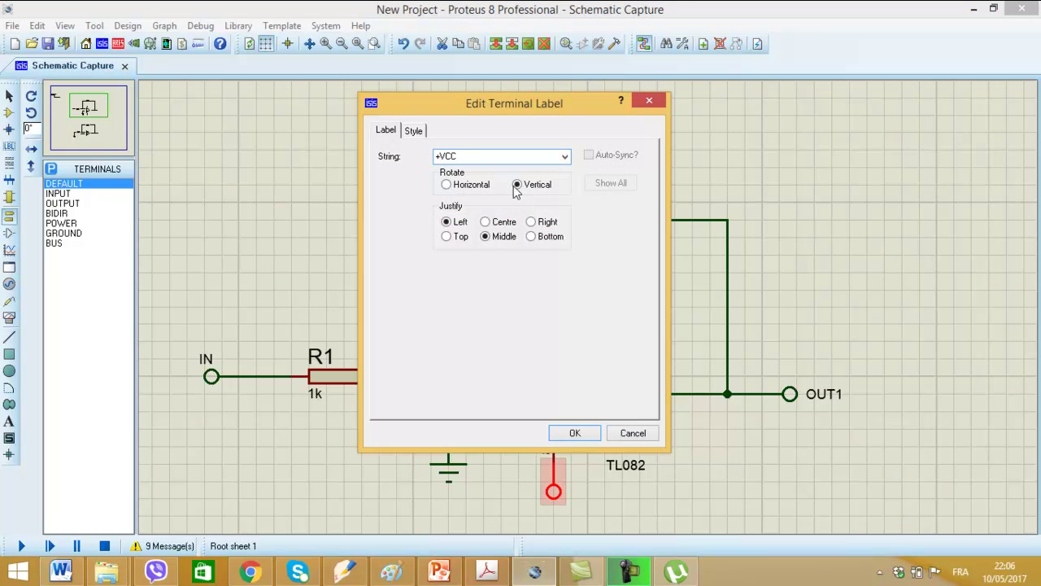
left_click(575, 433)
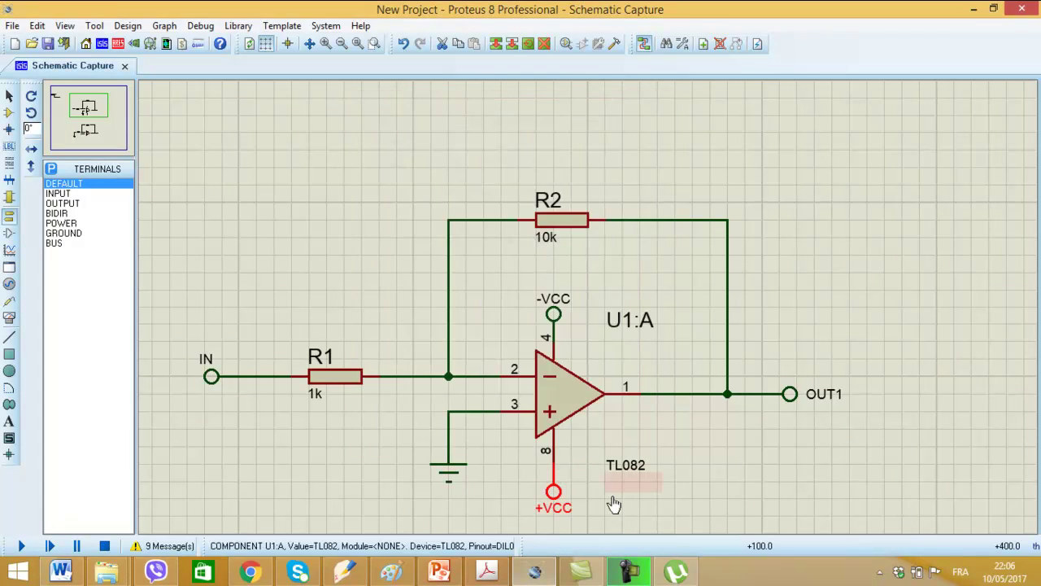
Step: Add a default terminal wired to U1:B's pin 4, rotate it clockwise and align it directly above the pin
scroll(588, 467, "down", 1)
scroll(588, 466, "up", 2)
scroll(580, 268, "down", 2)
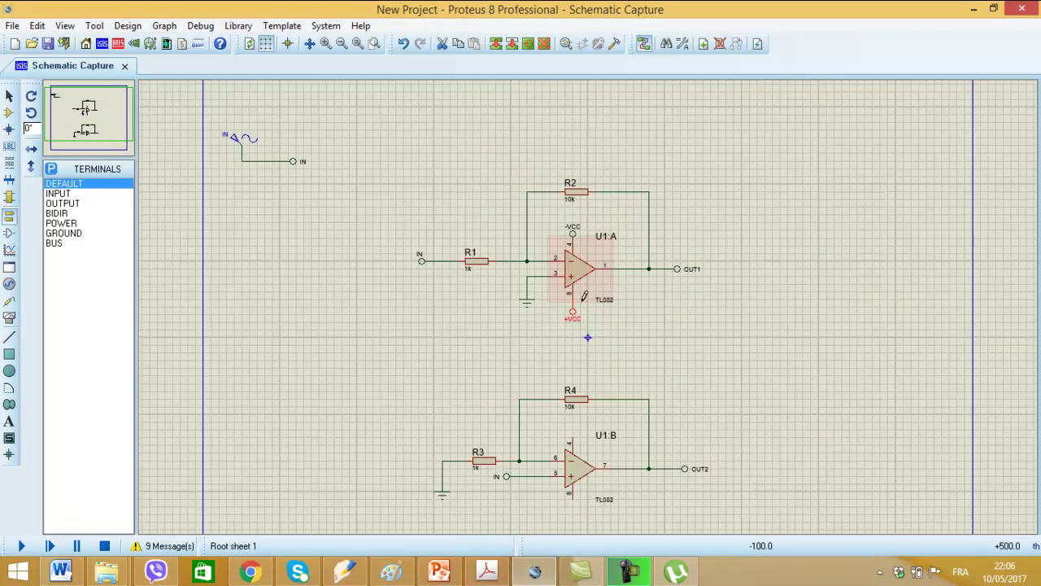
scroll(586, 342, "up", 2)
scroll(623, 425, "down", 1)
scroll(580, 444, "up", 2)
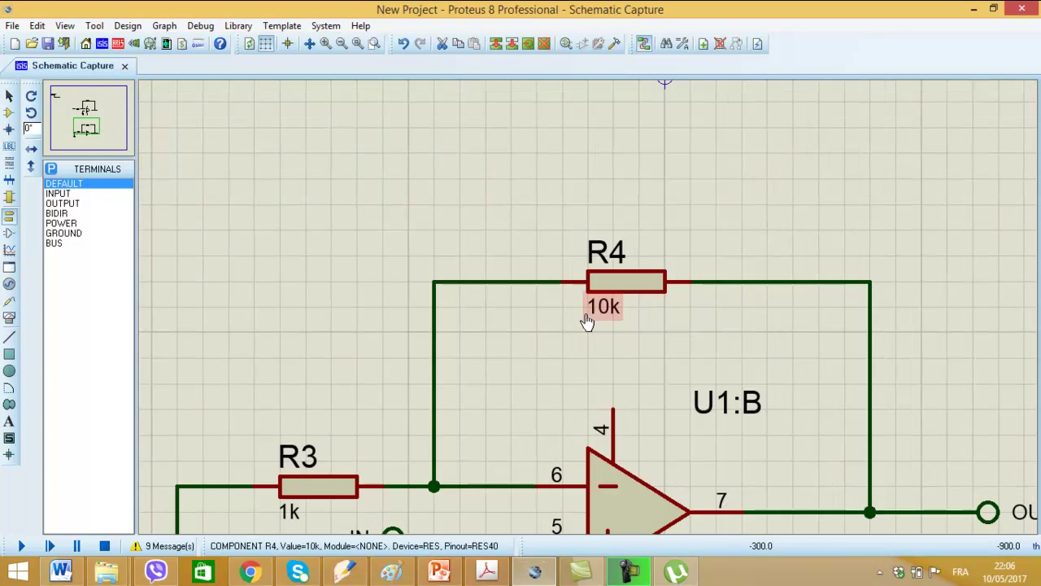
scroll(588, 321, "down", 2)
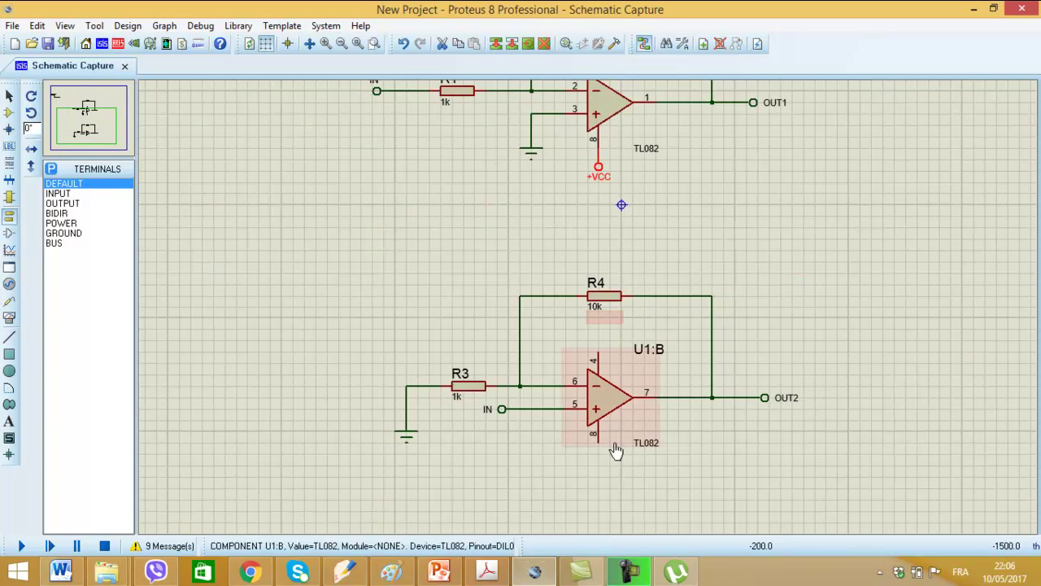
left_click(583, 332)
left_click(571, 340)
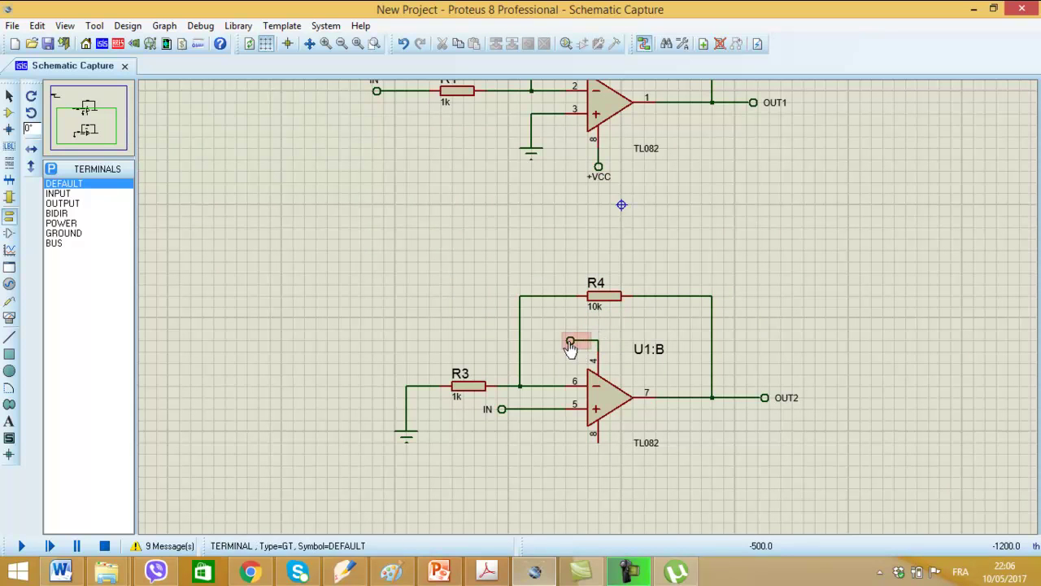
right_click(582, 332)
left_click(630, 119)
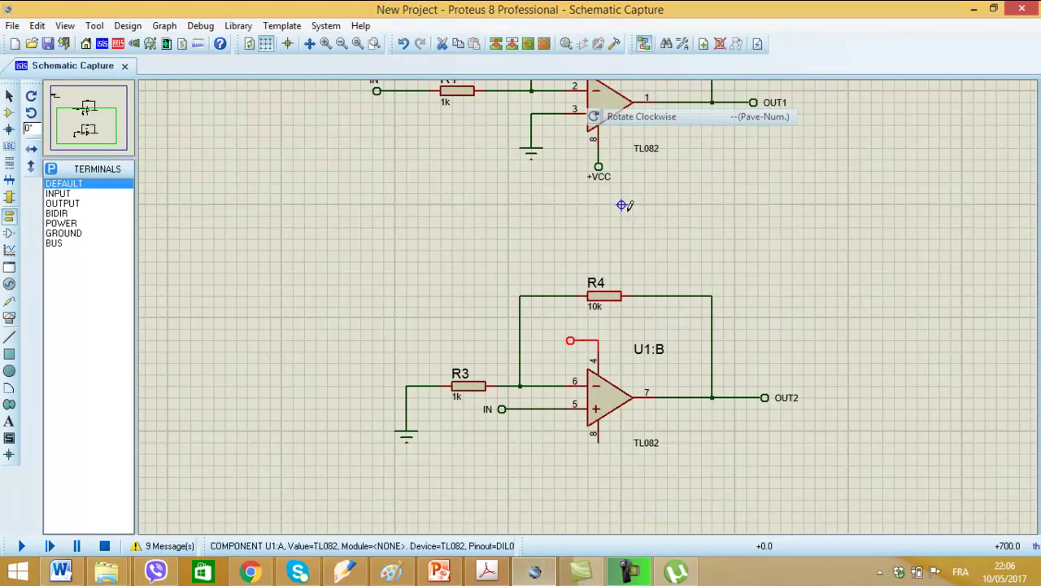
left_click_drag(574, 347, 595, 358)
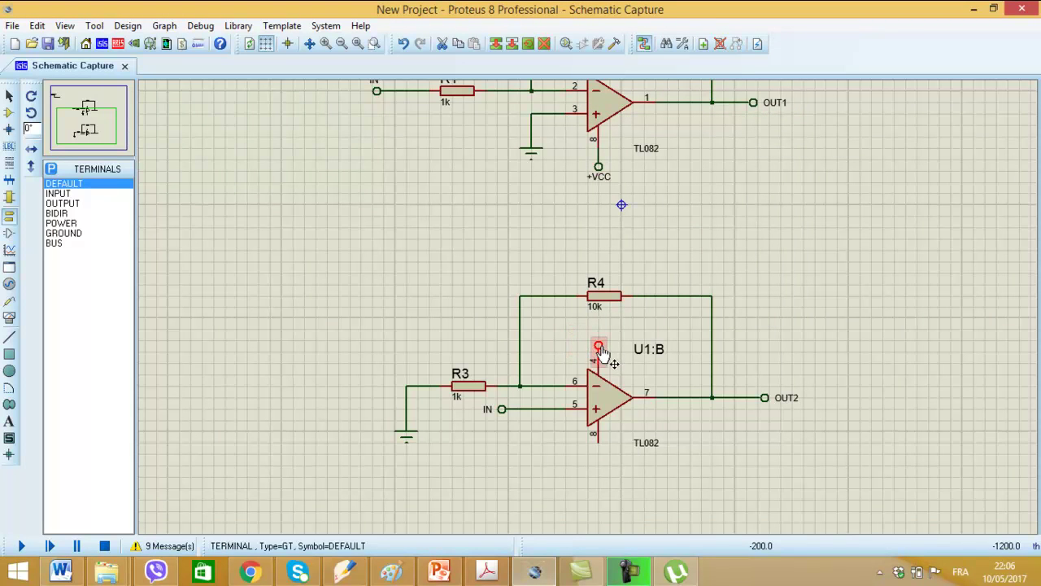
Step: Assign the existing net name -VCC to the terminal on U1:B's pin 4
double_click(601, 350)
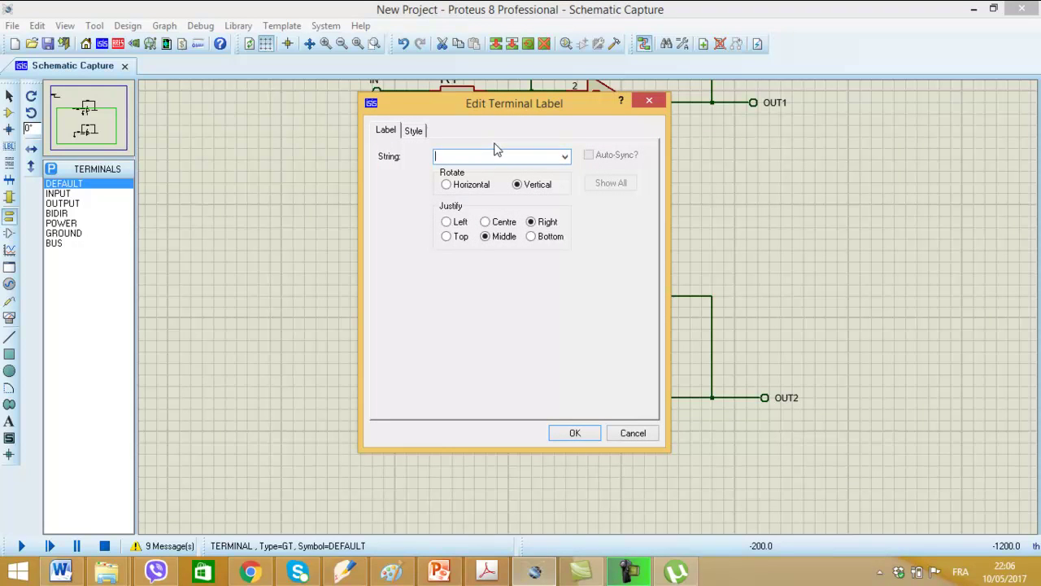
left_click(565, 157)
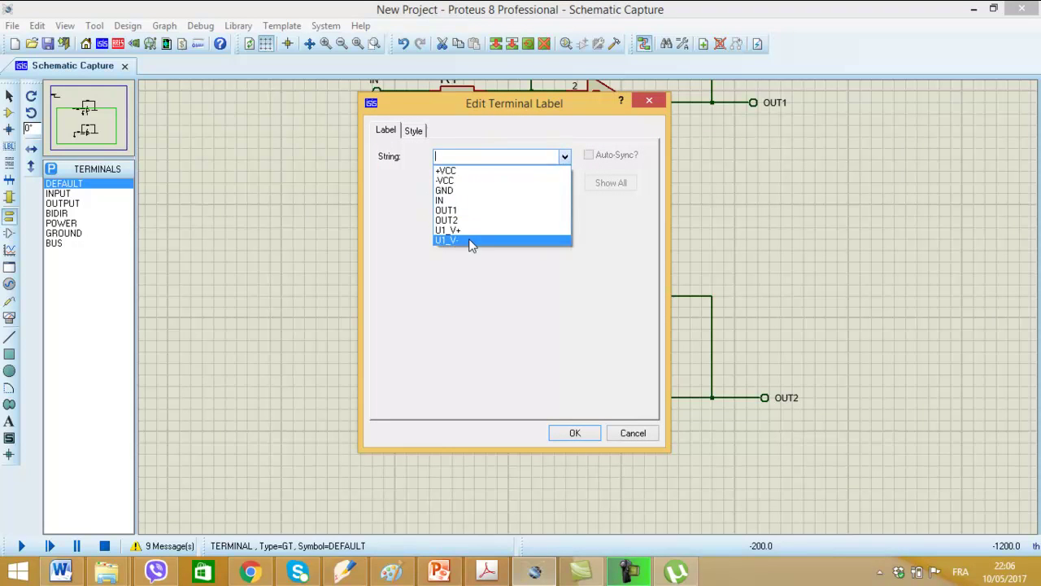
left_click(449, 180)
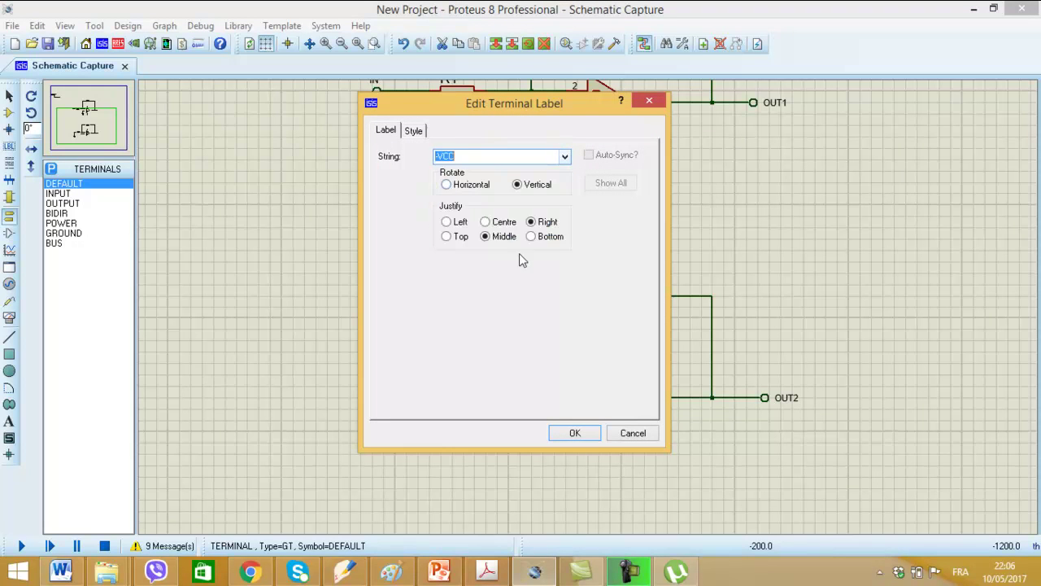
left_click(597, 433)
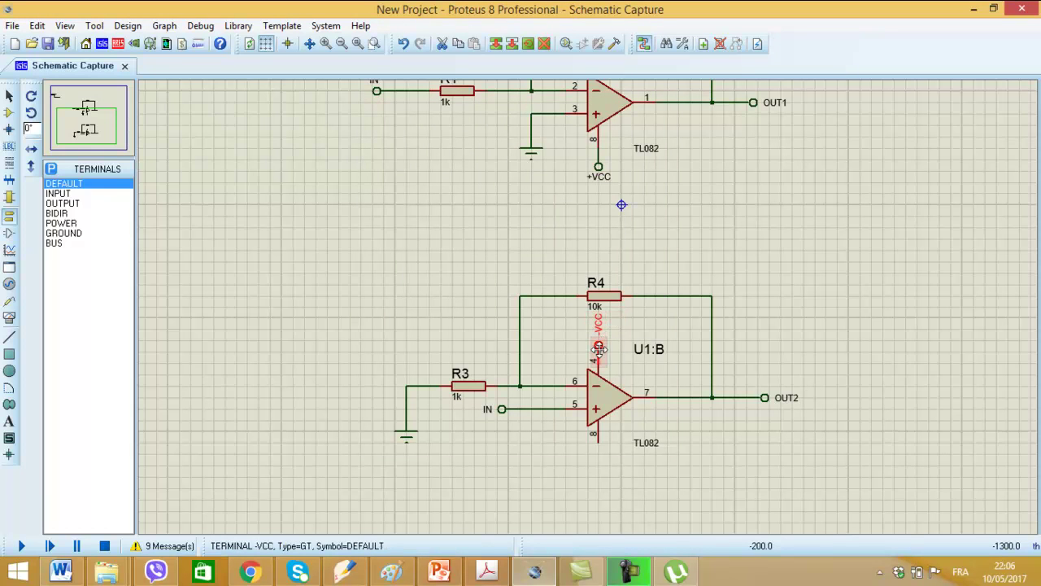
Step: Set the -VCC label of the terminal on U1:B's pin 4 to horizontal, centred text
double_click(599, 348)
left_click(499, 222)
left_click(573, 434)
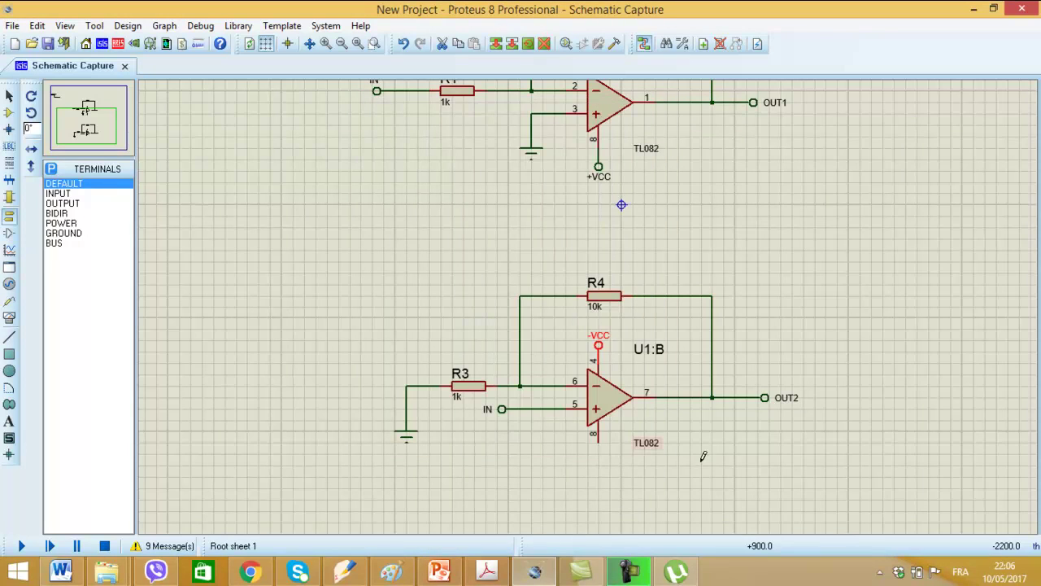
Step: Add a default terminal wired to U1:B's pin 8, rotate it anti-clockwise and align it directly below the pin
left_click(571, 477)
left_click(588, 477)
left_click(598, 440)
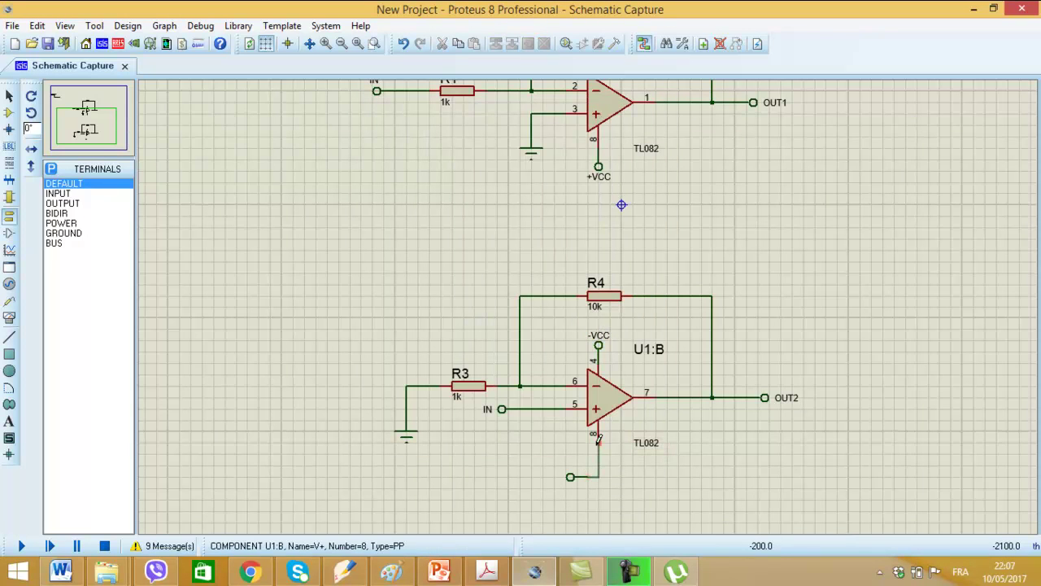
right_click(571, 477)
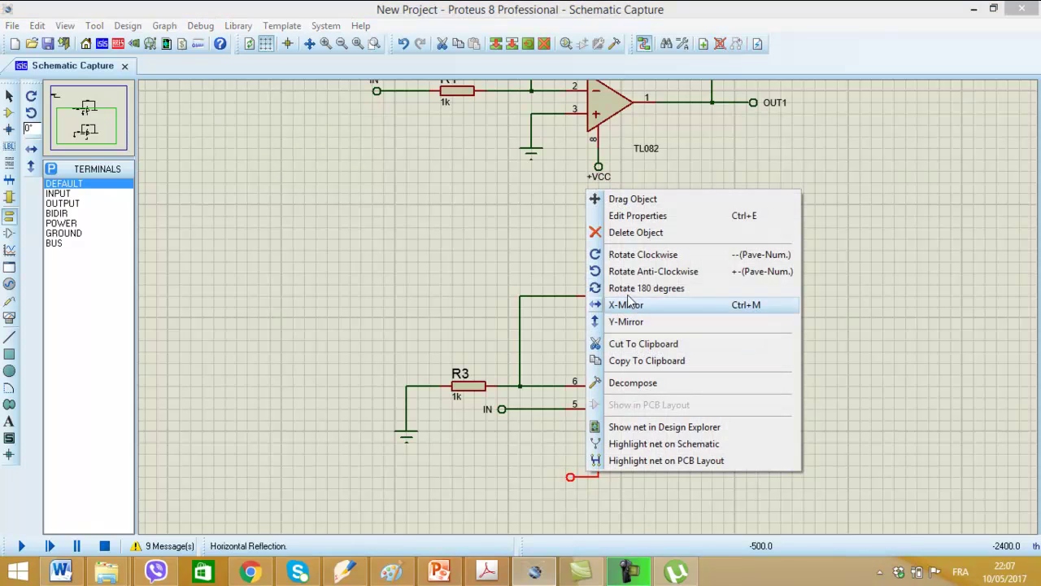
left_click(626, 272)
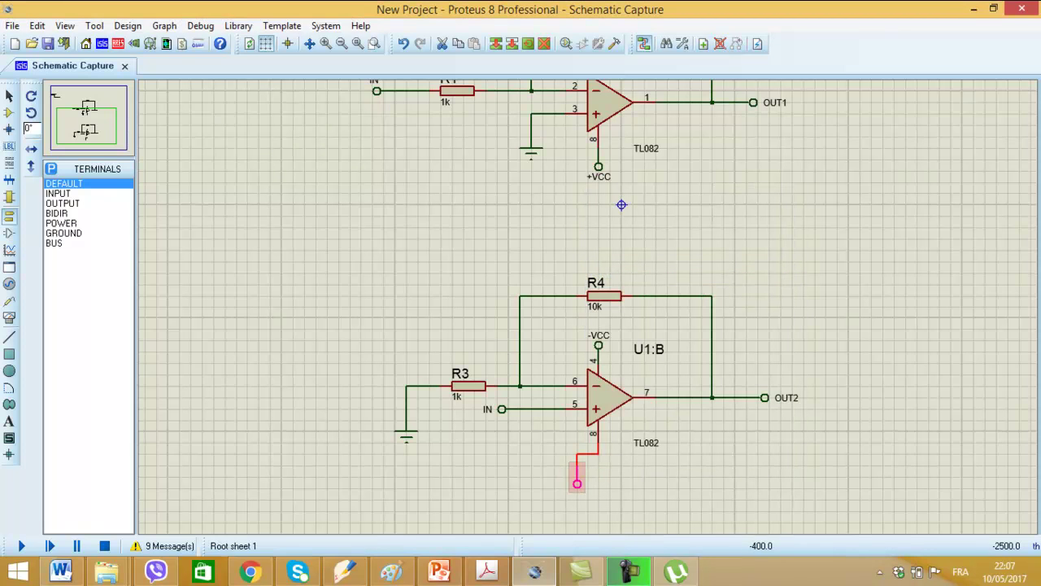
left_click_drag(579, 482, 599, 463)
Step: Assign the existing net name +VCC to the terminal on U1:B's pin 8, with horizontal text
double_click(599, 462)
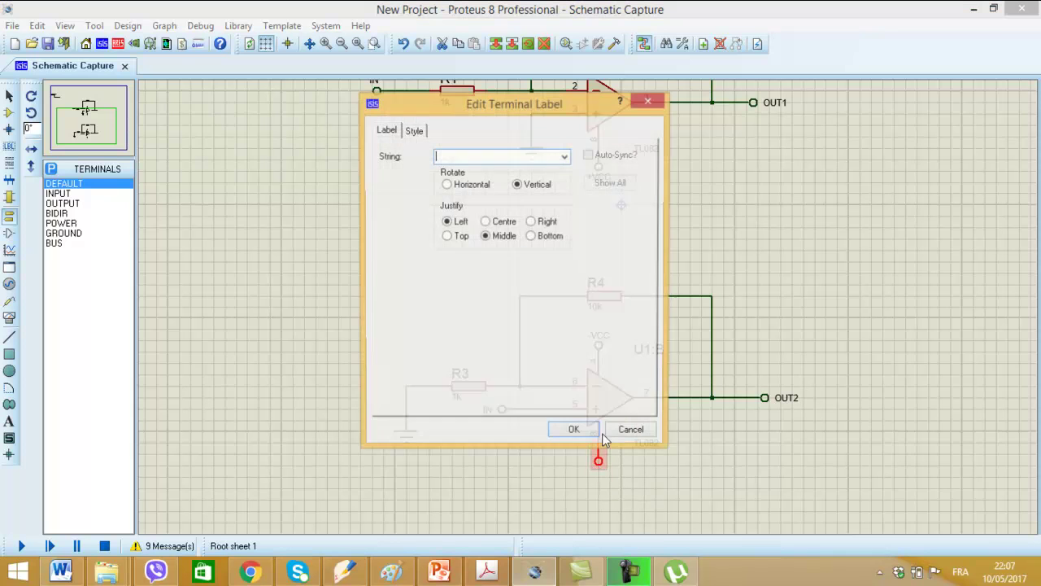
left_click(565, 156)
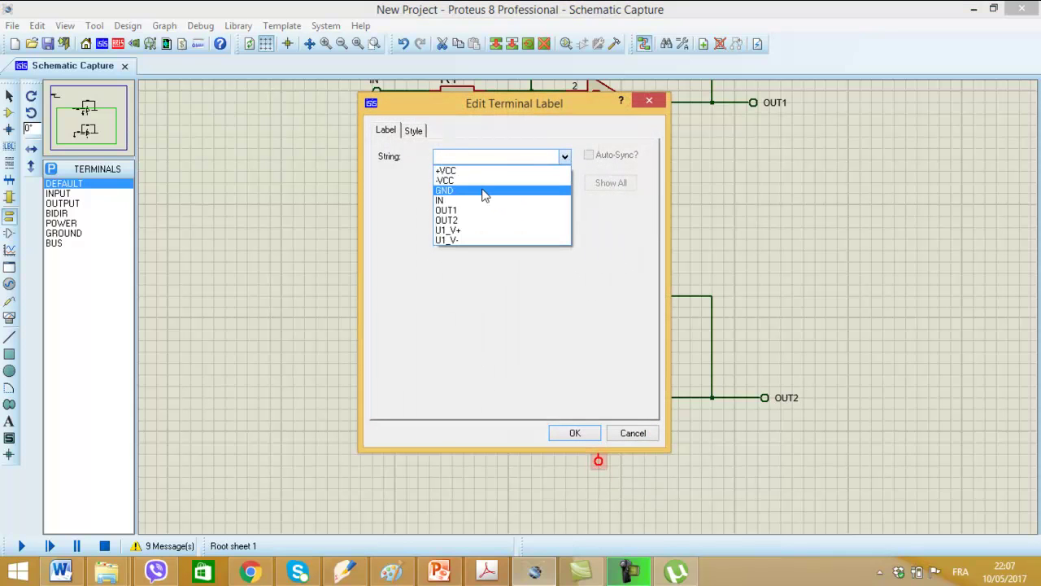
left_click(480, 177)
left_click(468, 187)
left_click(587, 432)
Step: Move the sine generator and its IN terminal from the sheet's upper-left corner to beside the two amplifier stages
scroll(617, 397, "down", 2)
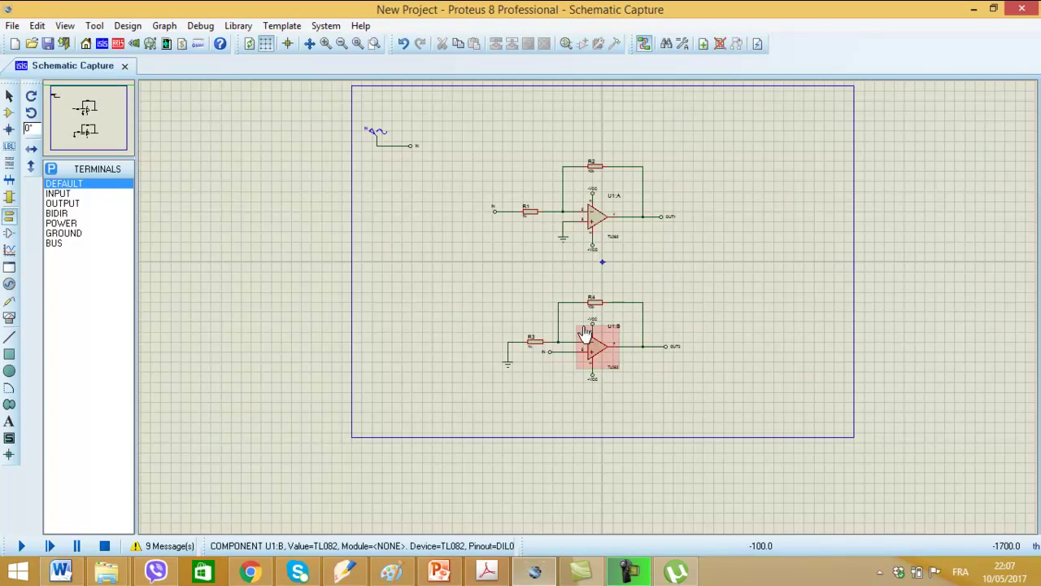
scroll(362, 146, "up", 1)
key("Escape")
left_click_drag(352, 134, 487, 200)
key("ctrl+c")
key("ctrl+v")
left_click(489, 379)
left_click(623, 377)
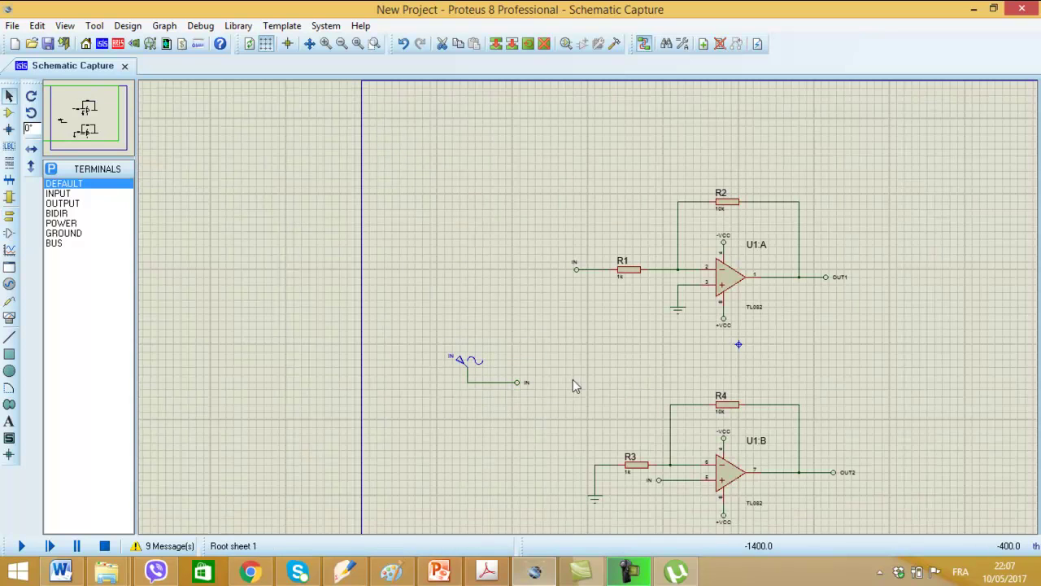
Step: Set the IN sine generator's frequency to 1k Hz and edit its amplitude
scroll(523, 390, "up", 1)
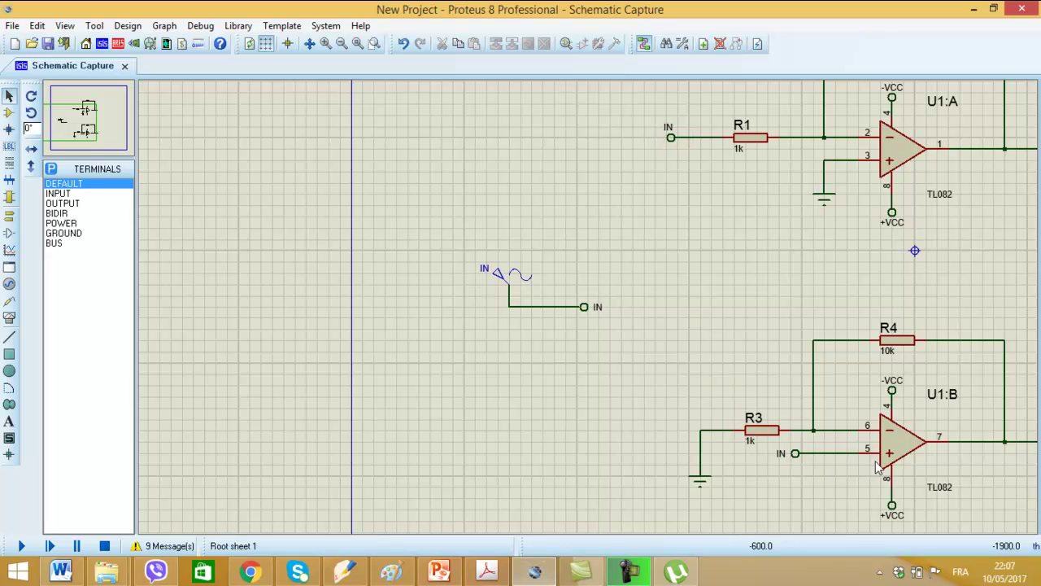
double_click(506, 280)
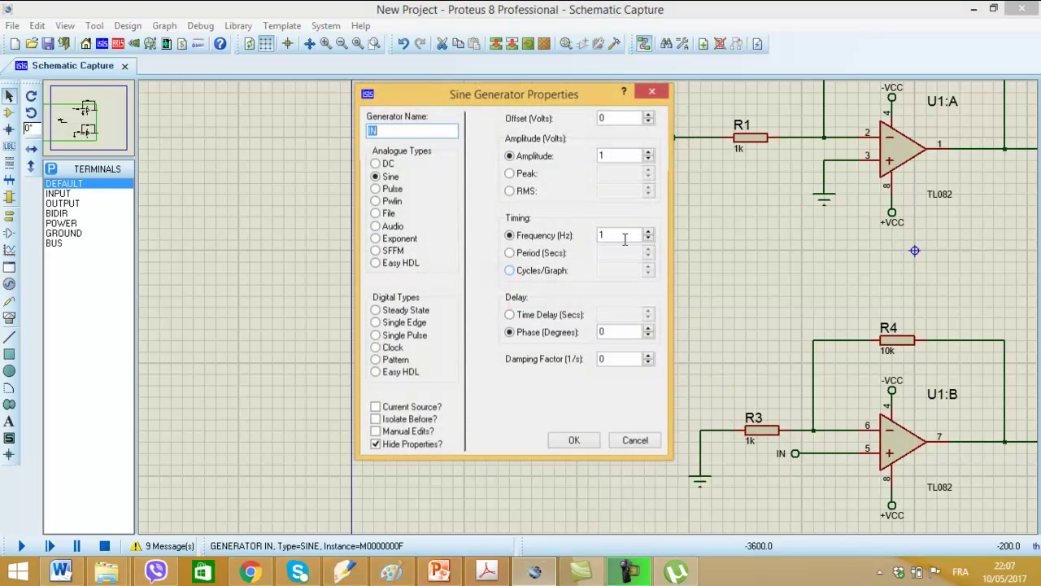
left_click(622, 234)
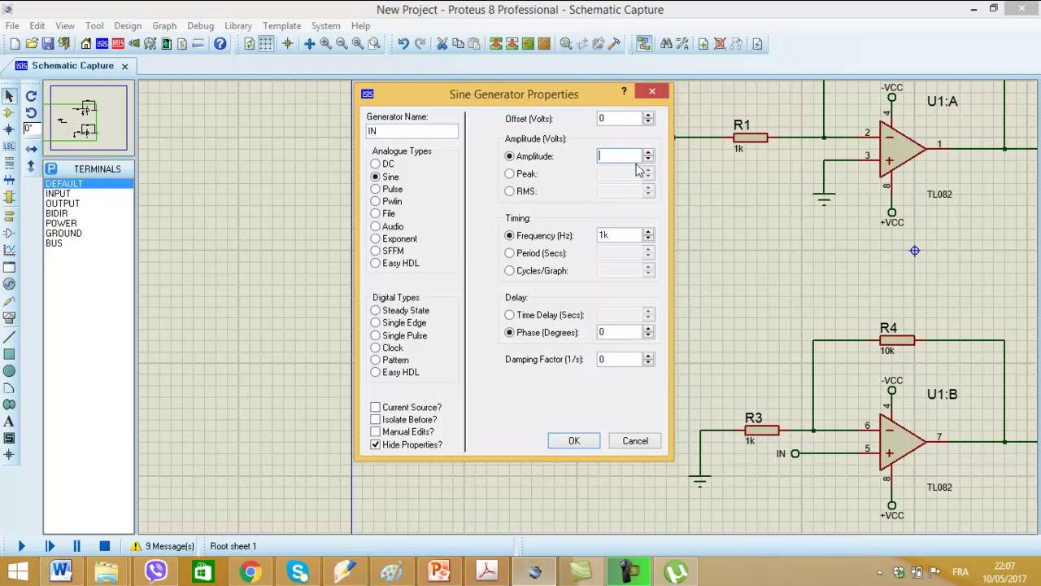
left_click(574, 441)
Step: Place two DC generators, one above the other, below the sine generator
scroll(743, 371, "down", 3)
scroll(762, 379, "up", 3)
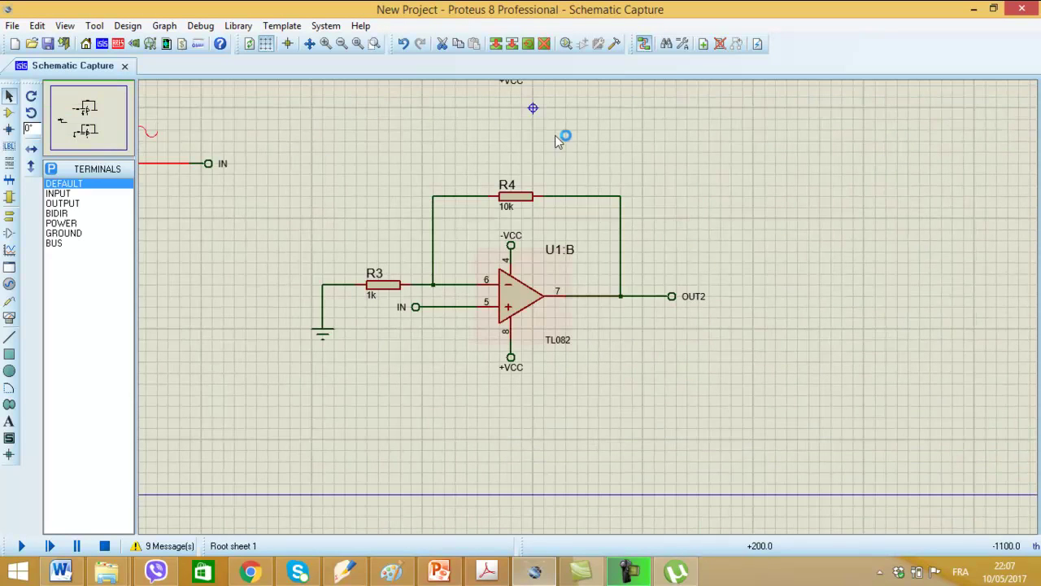
scroll(523, 223, "down", 2)
scroll(560, 281, "down", 2)
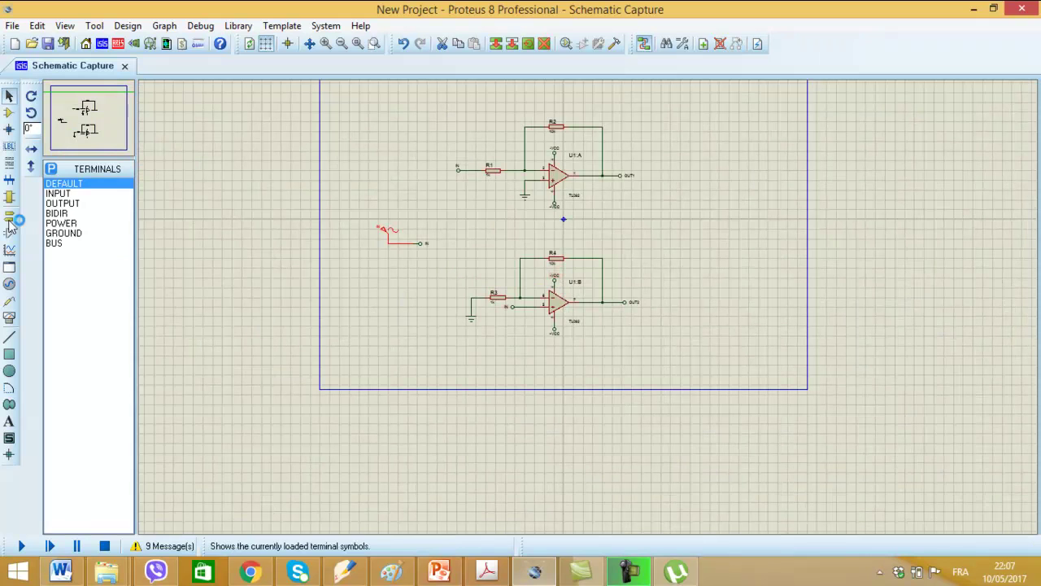
left_click(9, 283)
left_click(54, 184)
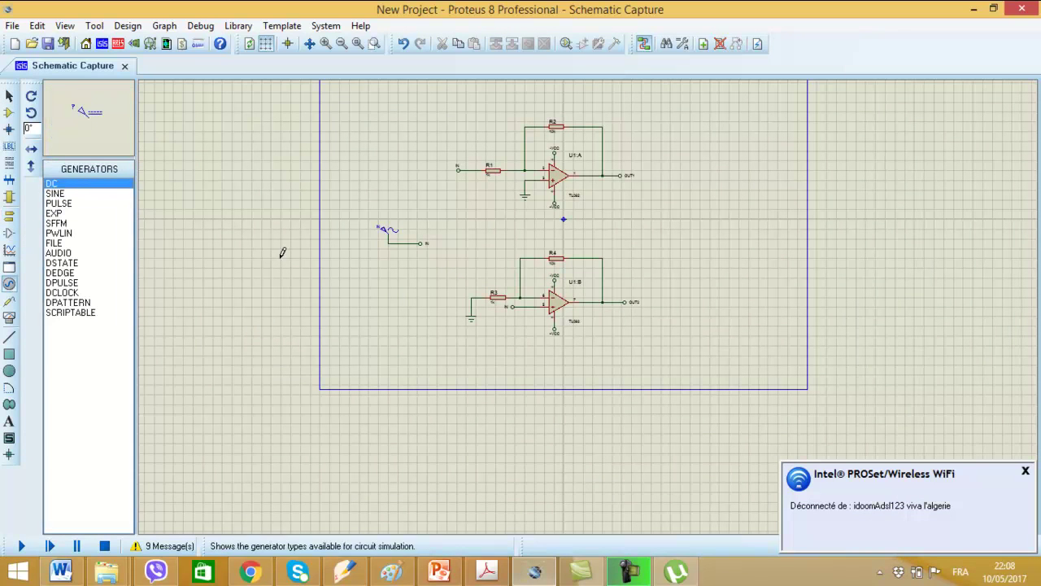
left_click(344, 277)
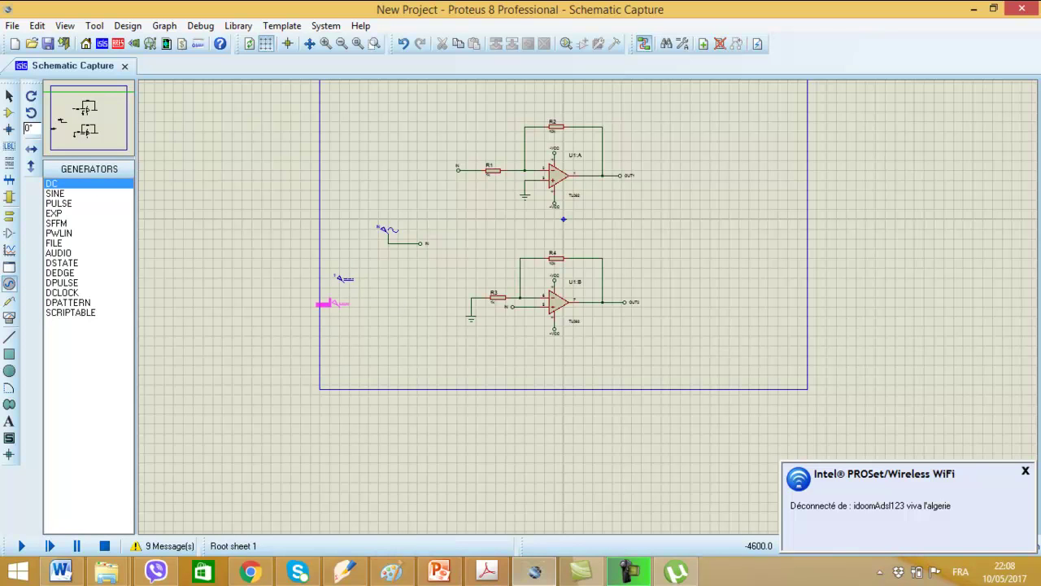
Step: Place a default terminal beside the upper DC generator and rotate it clockwise
left_click(9, 216)
left_click(111, 222)
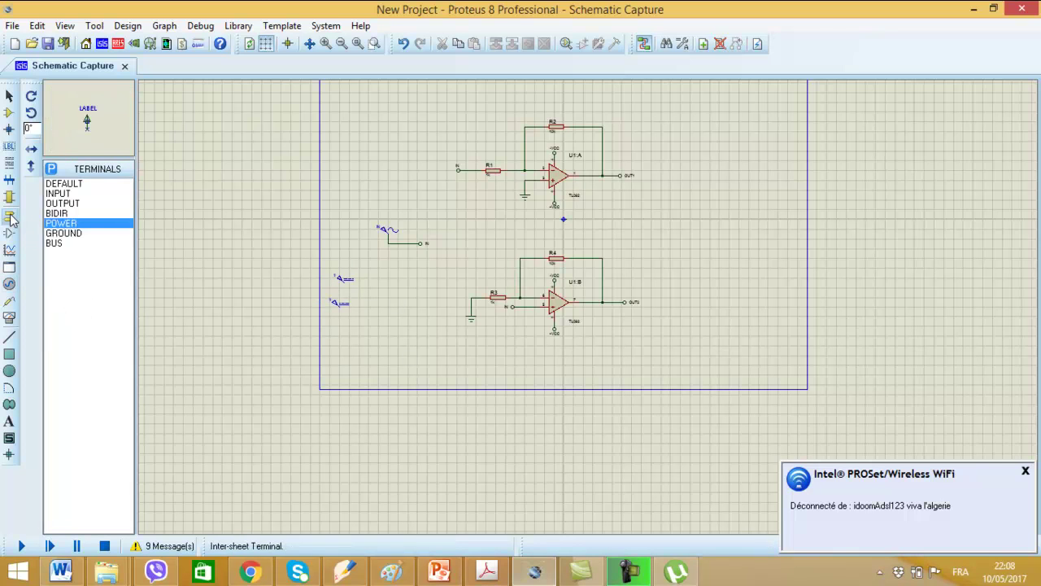
left_click(67, 184)
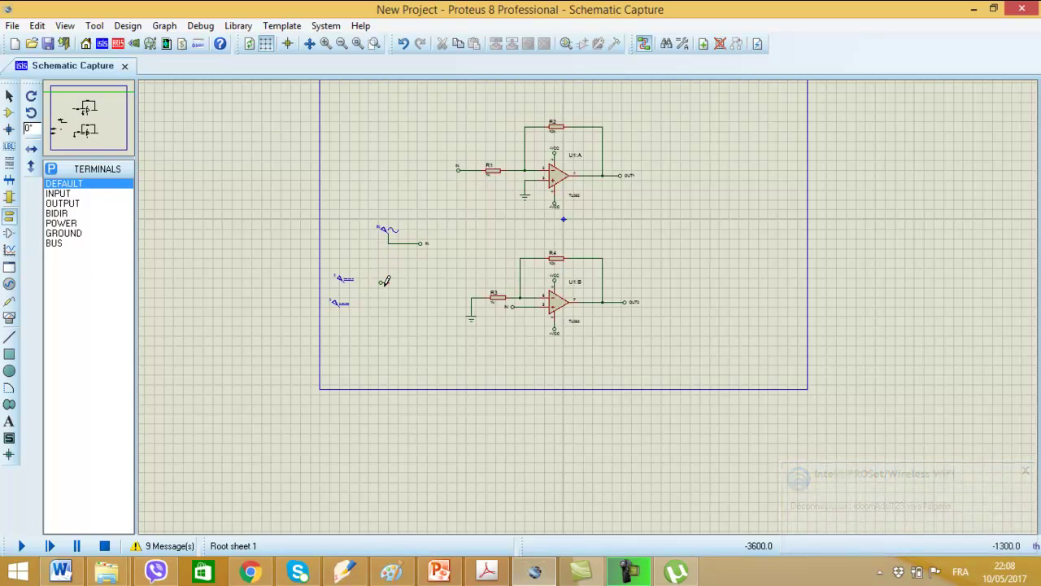
scroll(383, 281, "up", 2)
right_click(615, 251)
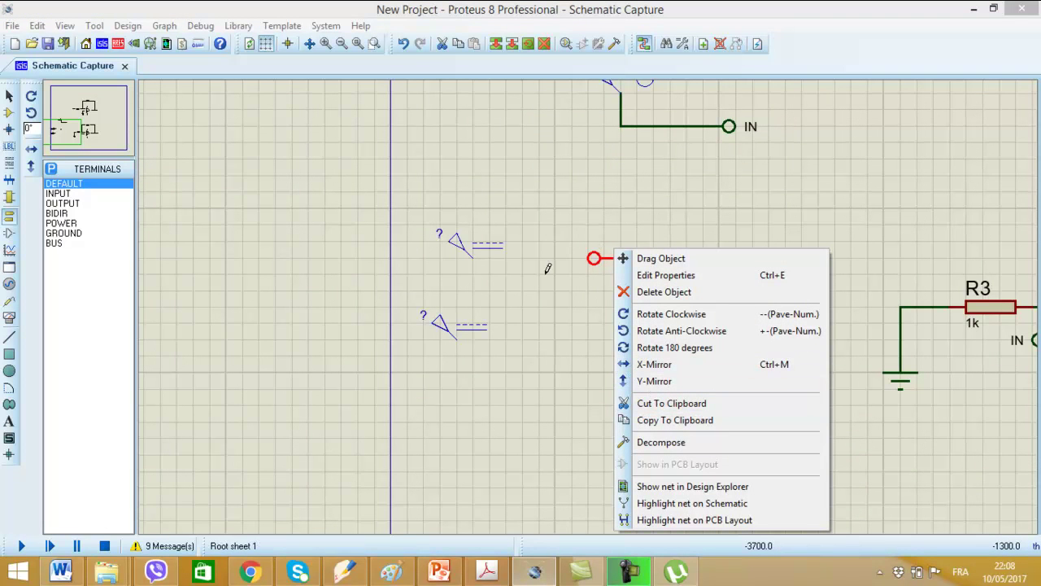
left_click(9, 96)
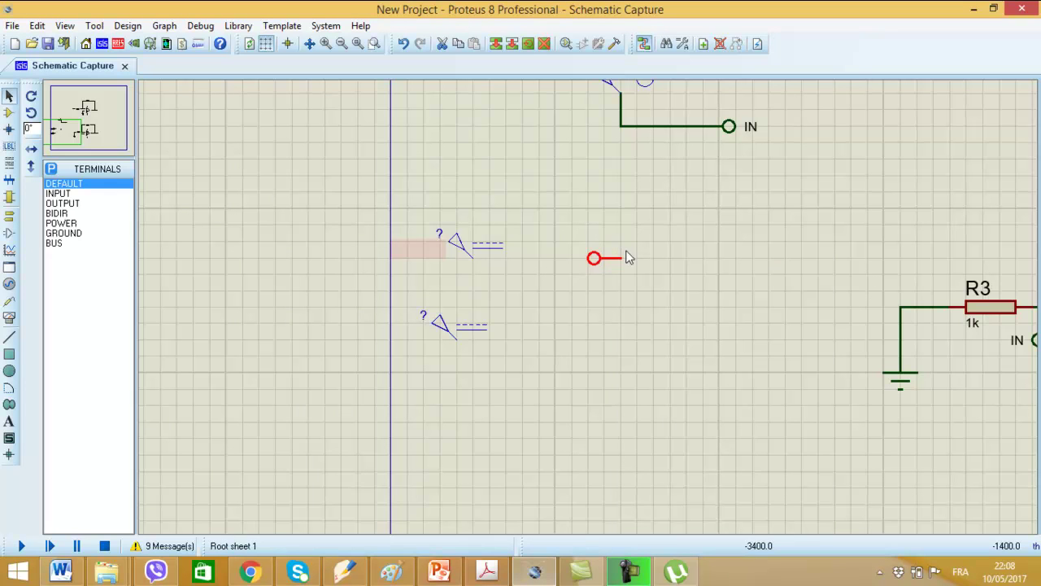
right_click(602, 264)
left_click(675, 315)
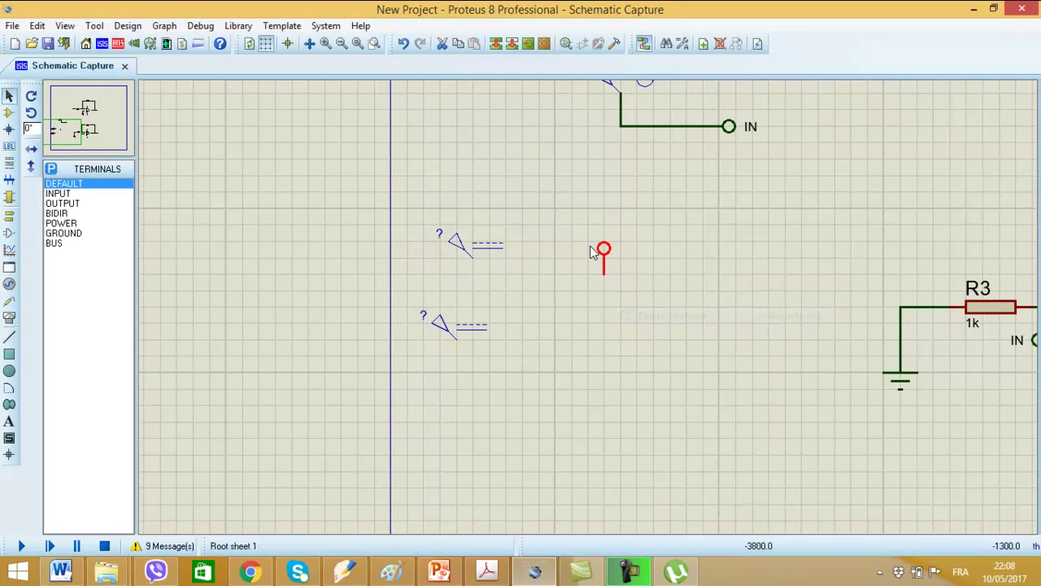
Step: Move the new terminal closer to the upper DC generator and wire the two together
left_click_drag(601, 250, 537, 217)
left_click(537, 243)
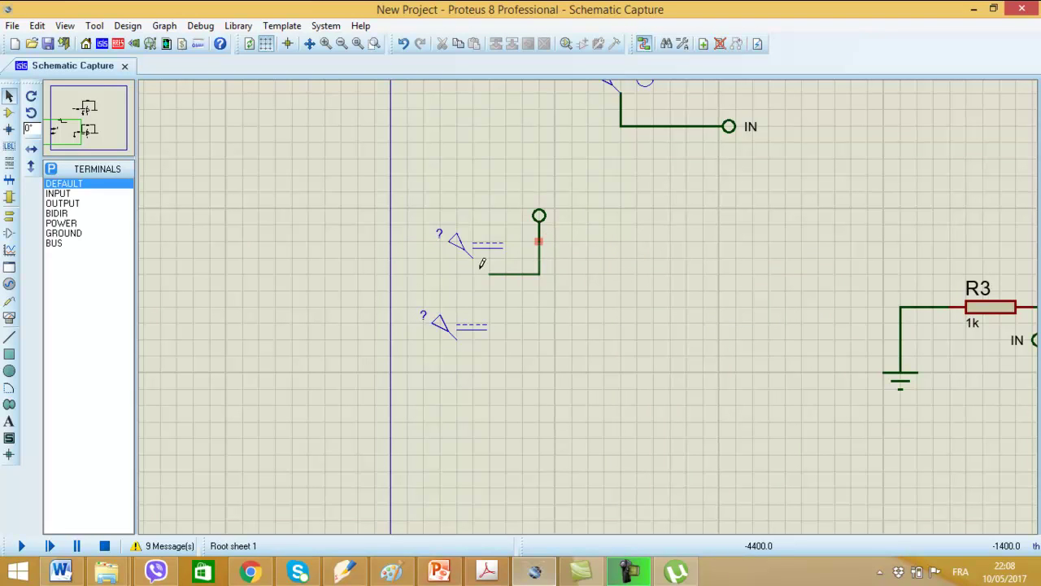
left_click(472, 257)
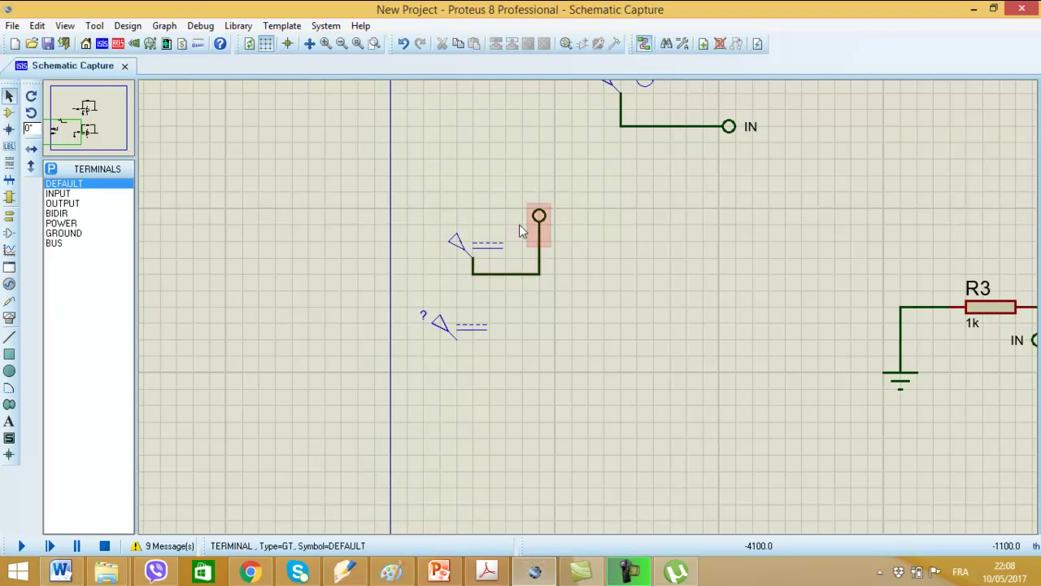
Step: Set the upper DC generator's voltage to 5 V
double_click(472, 246)
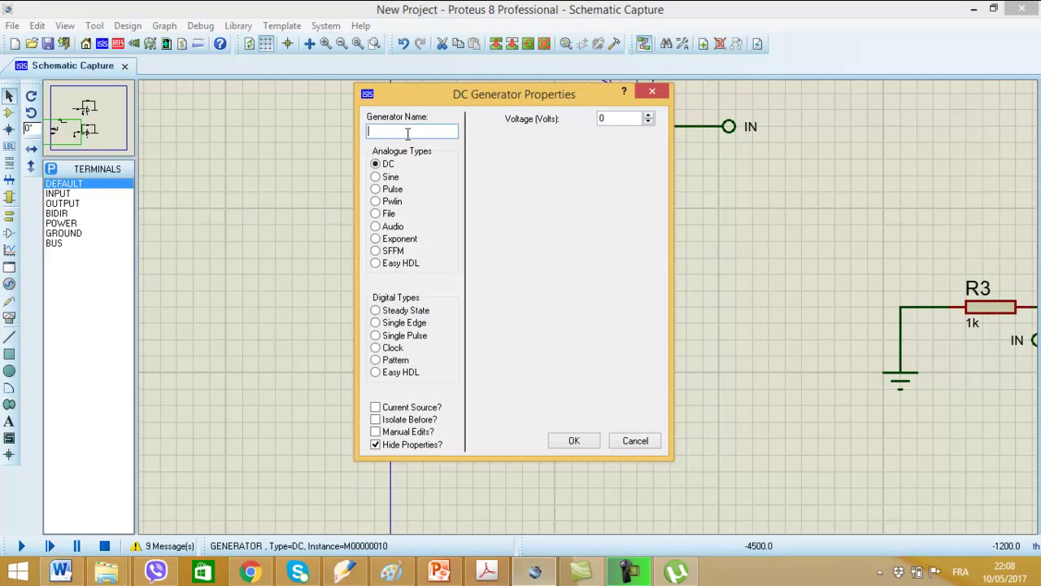
key("Tab")
type("5")
key("Return")
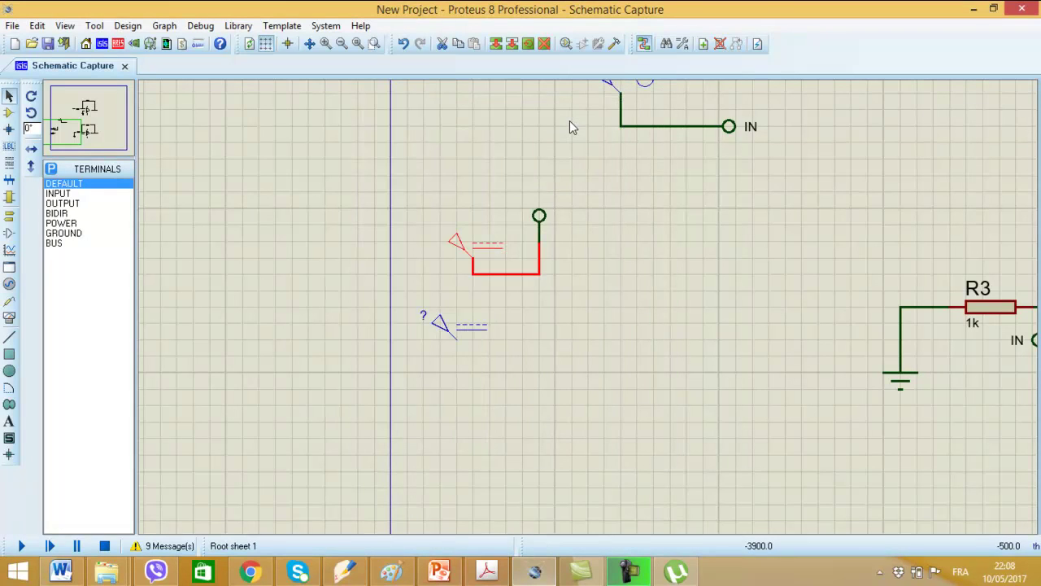
Step: Assign the existing net name +VCC to the upper DC generator's terminal and make its label horizontal and centred
double_click(539, 215)
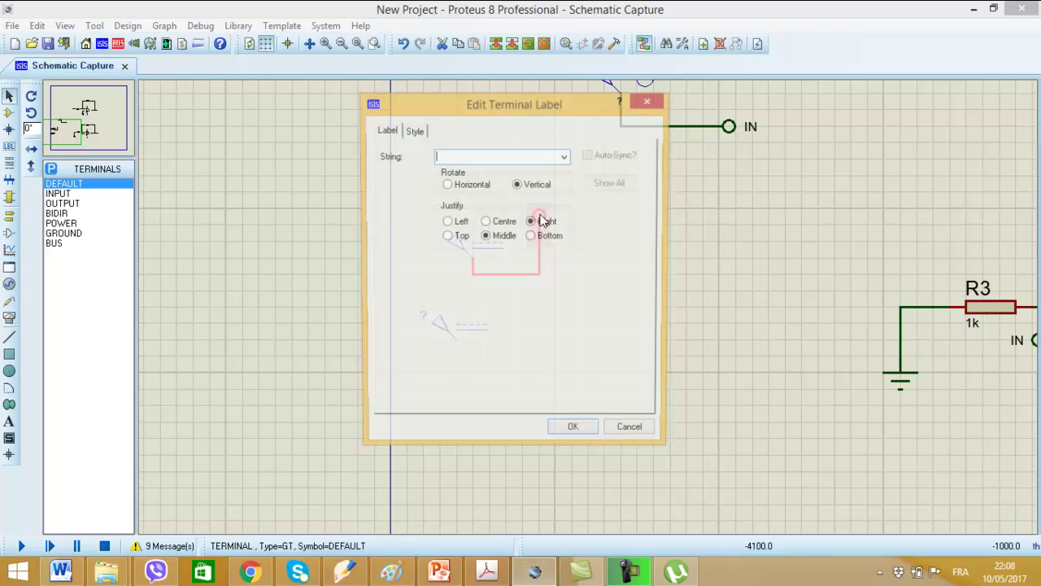
left_click(566, 156)
left_click(480, 170)
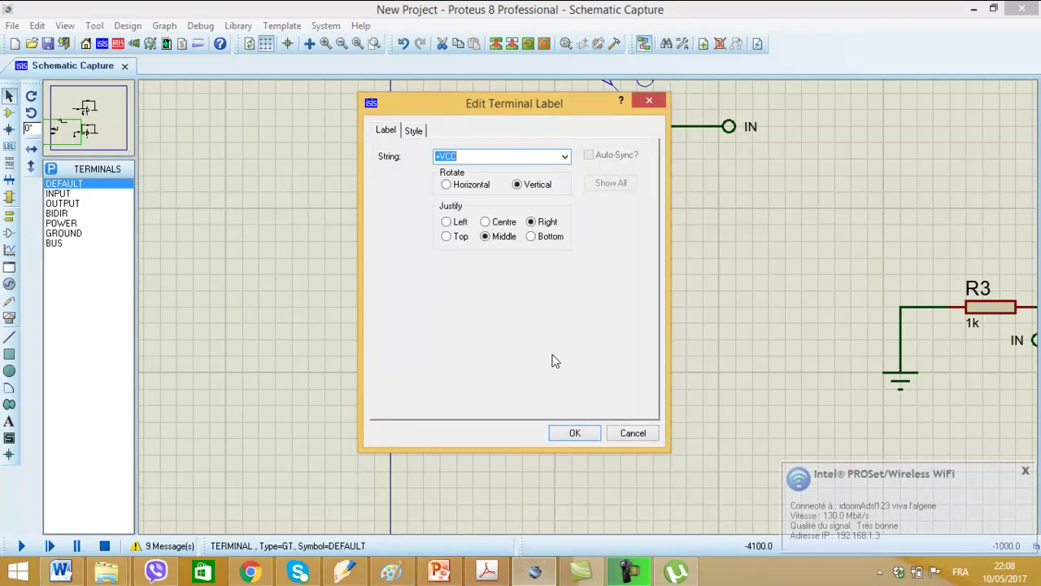
left_click(572, 431)
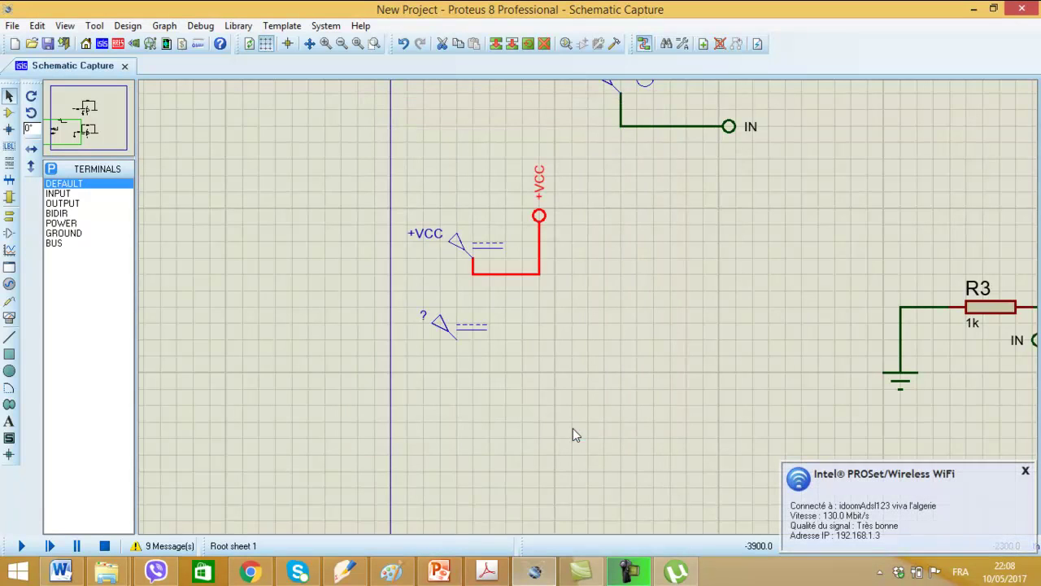
left_click(1025, 472)
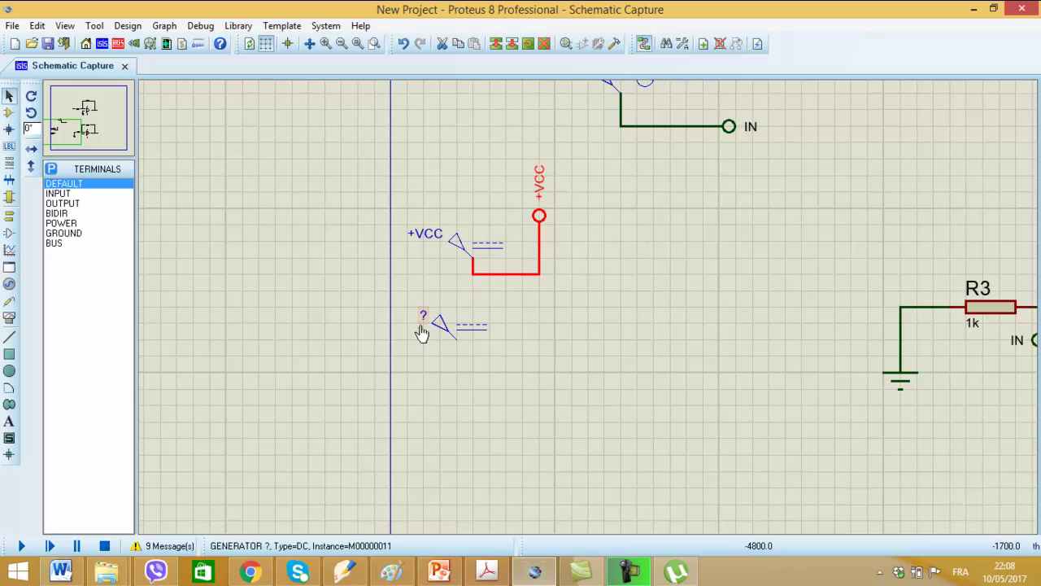
double_click(540, 214)
left_click(475, 186)
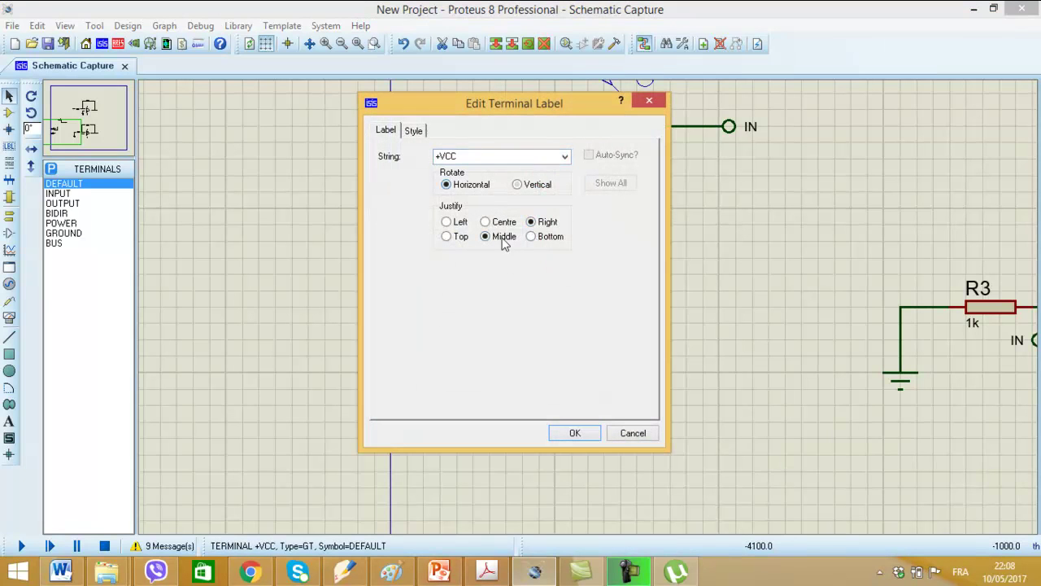
left_click(570, 432)
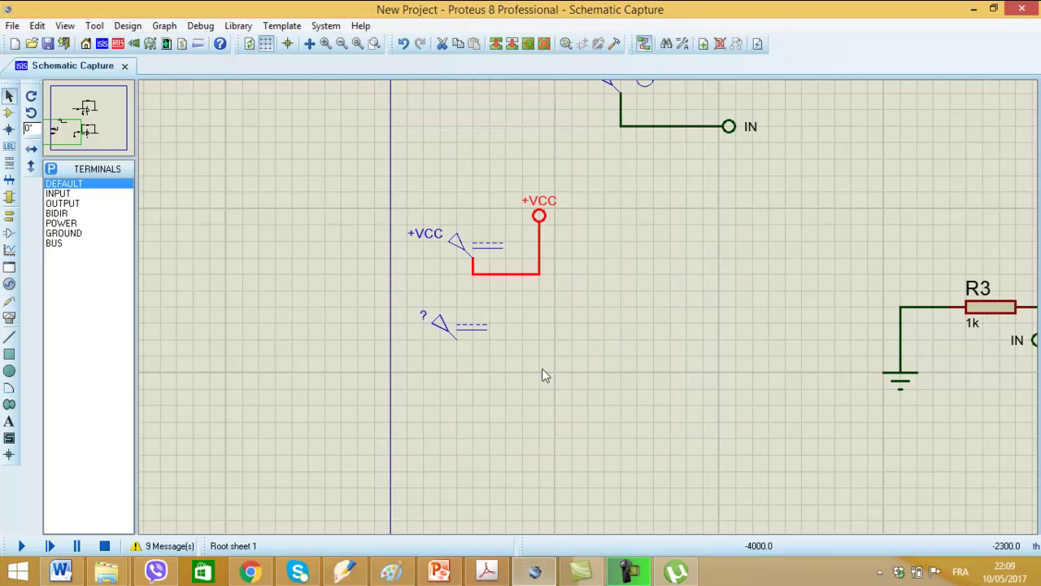
Step: Move the lower DC generator further down so that it lines up beneath the +VCC generator
left_click(570, 314)
left_click_drag(407, 290, 506, 355)
left_click_drag(458, 331, 471, 398)
Step: Add a default terminal just above the lower DC generator and rotate it clockwise
left_click(621, 404)
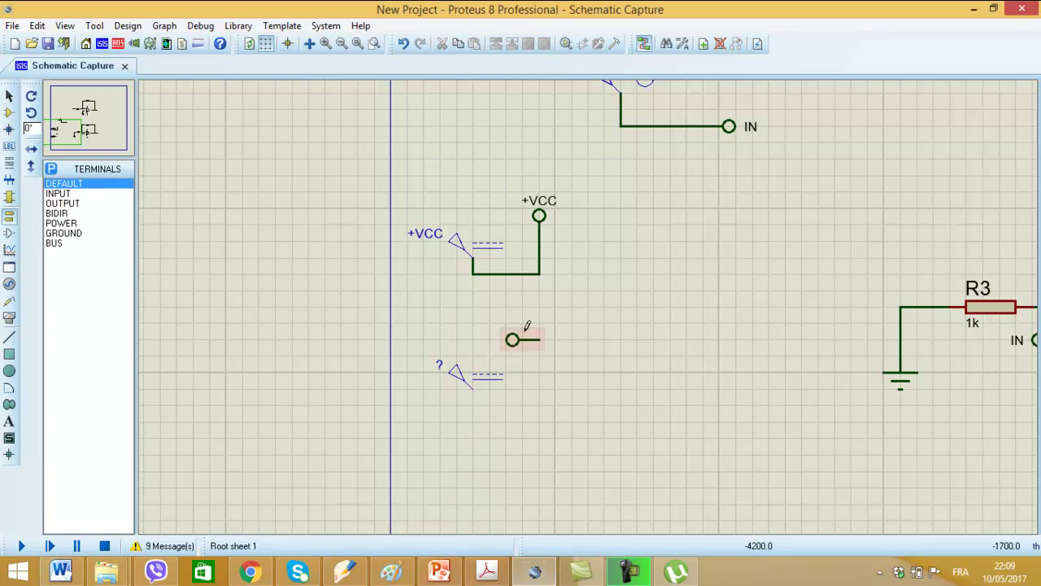
left_click(521, 339)
right_click(524, 340)
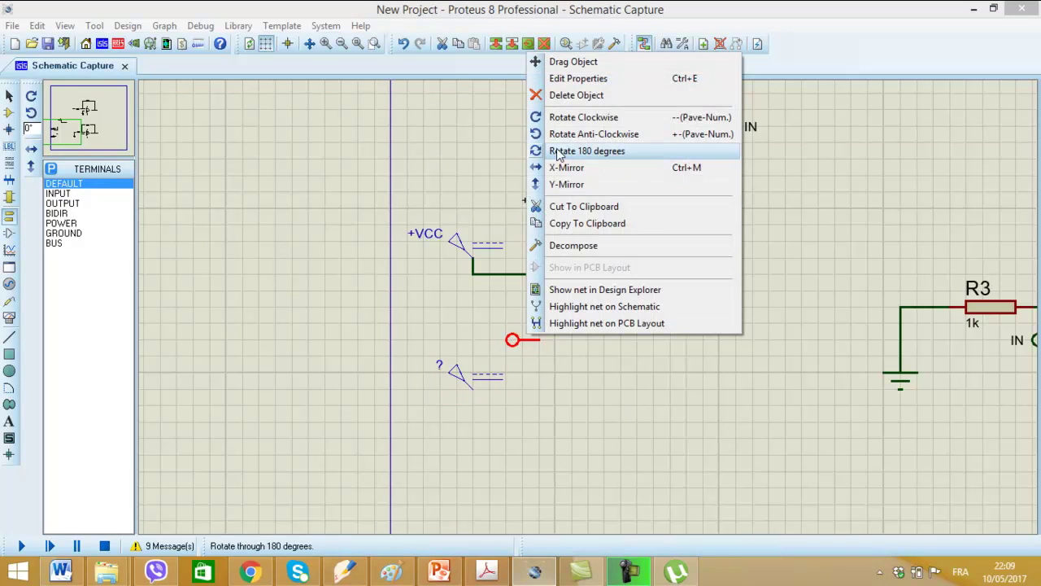
left_click(570, 117)
left_click(553, 413)
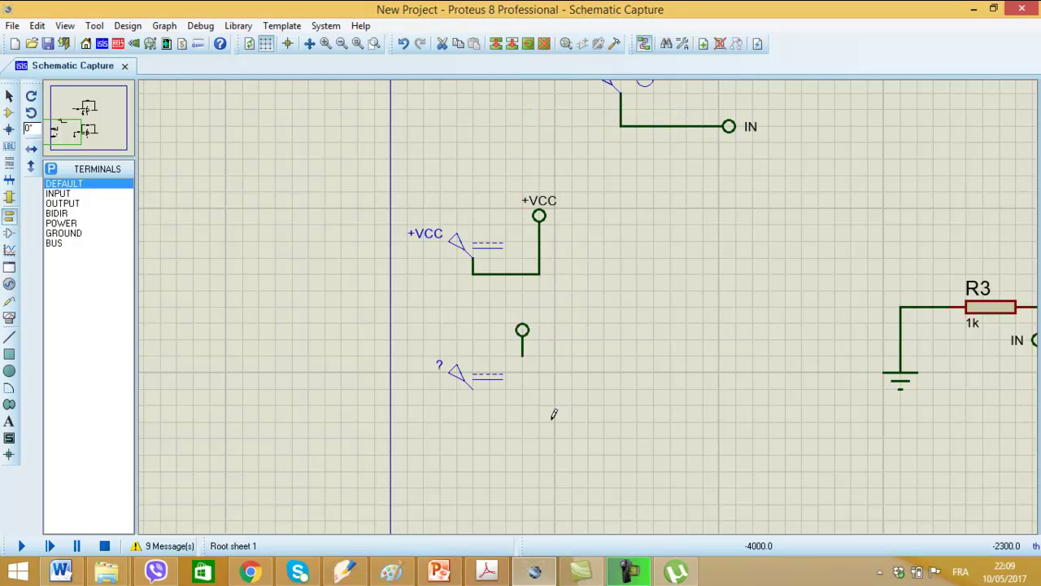
Step: Wire the new terminal to the lower DC generator and assign it the existing net name -VCC with a horizontal, centred label
left_click(522, 353)
left_click(472, 405)
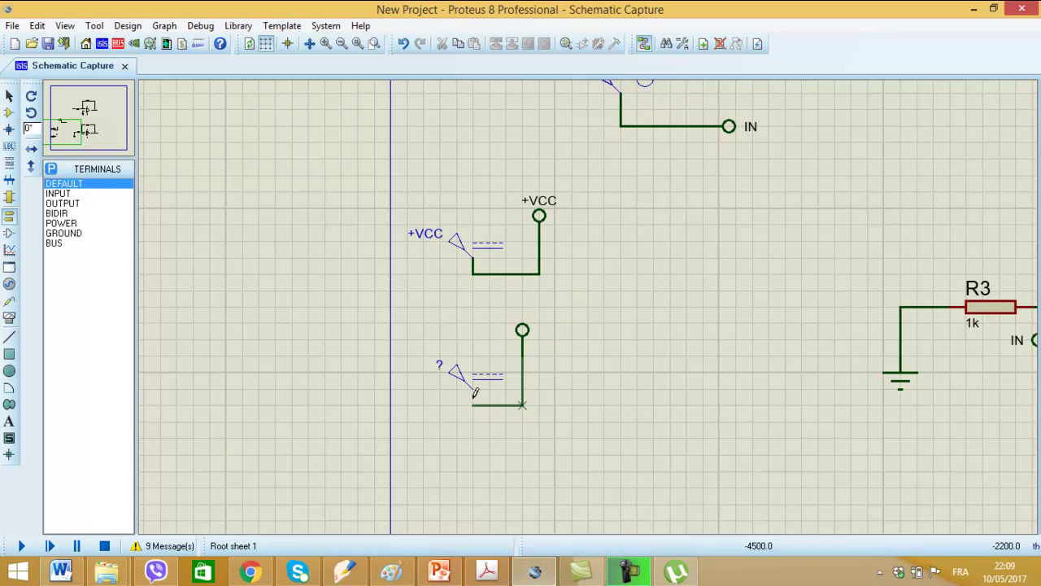
right_click(523, 348)
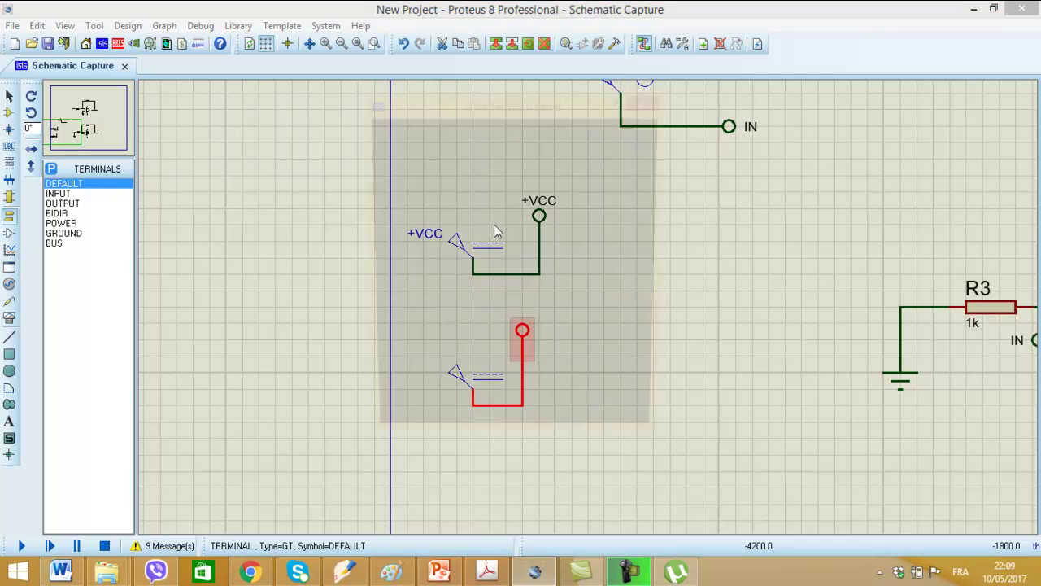
left_click(465, 187)
left_click(564, 156)
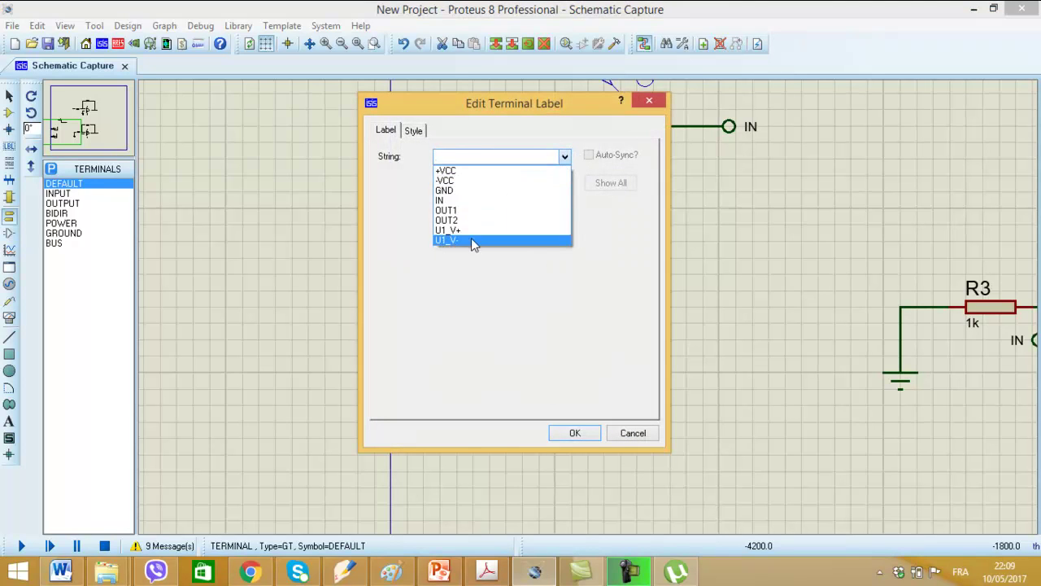
left_click(472, 177)
left_click(502, 224)
left_click(575, 433)
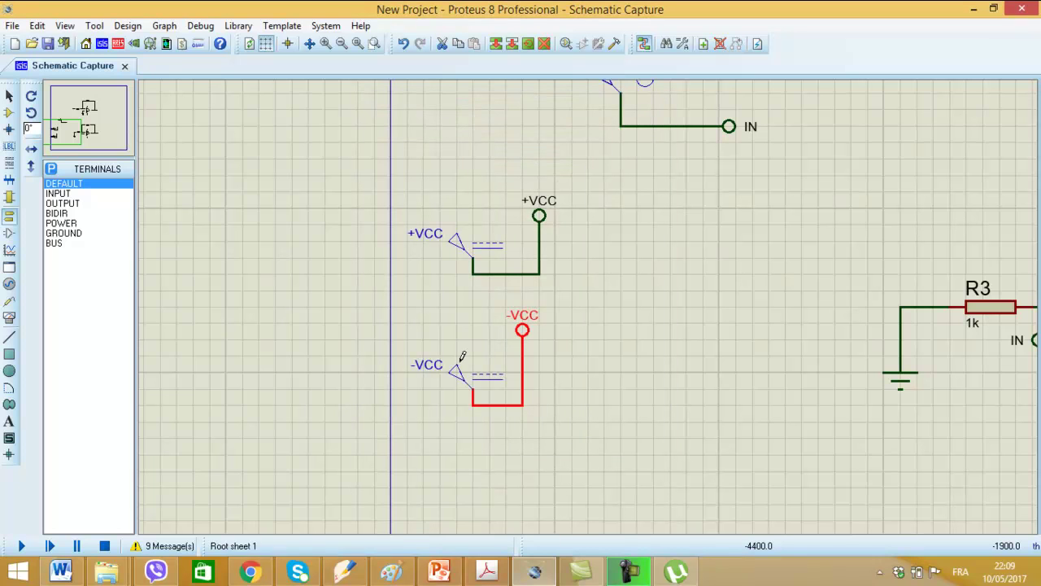
Step: Set the lower DC generator's voltage to -5 V
double_click(460, 378)
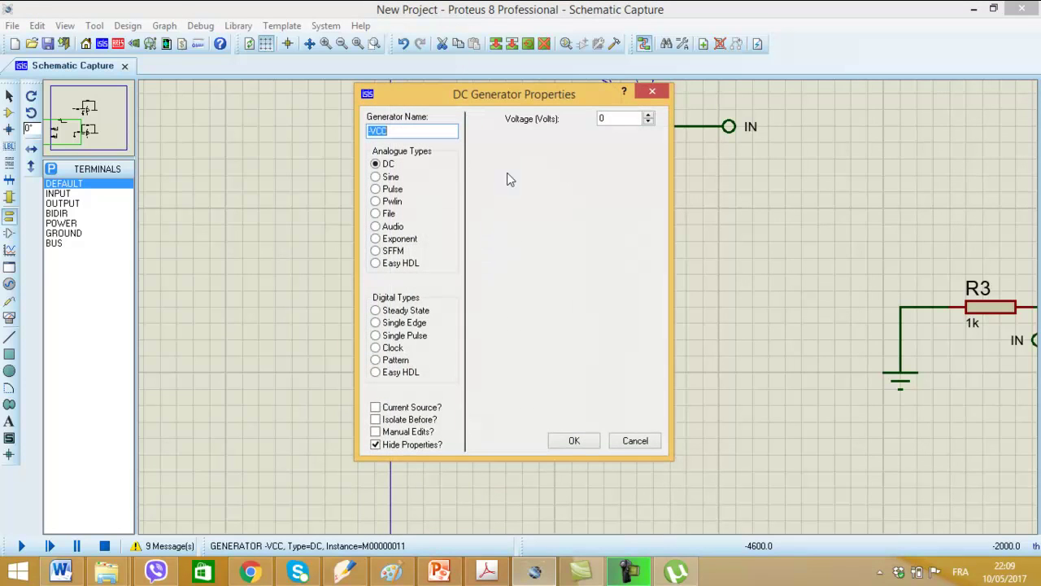
double_click(614, 116)
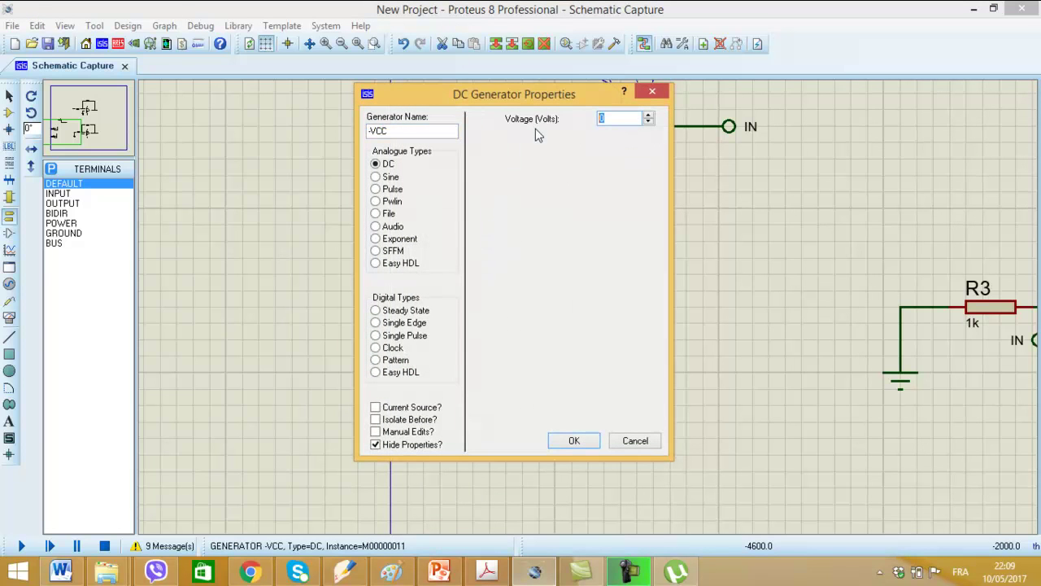
type("-5")
key("Return")
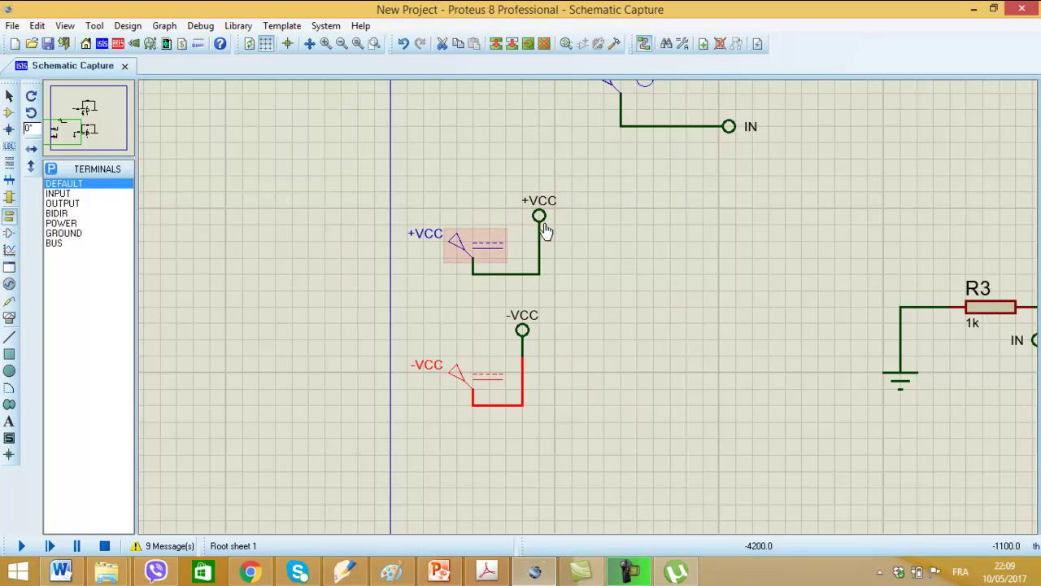
Step: Check the voltage setting of the +VCC DC generator
double_click(458, 243)
left_click(604, 118)
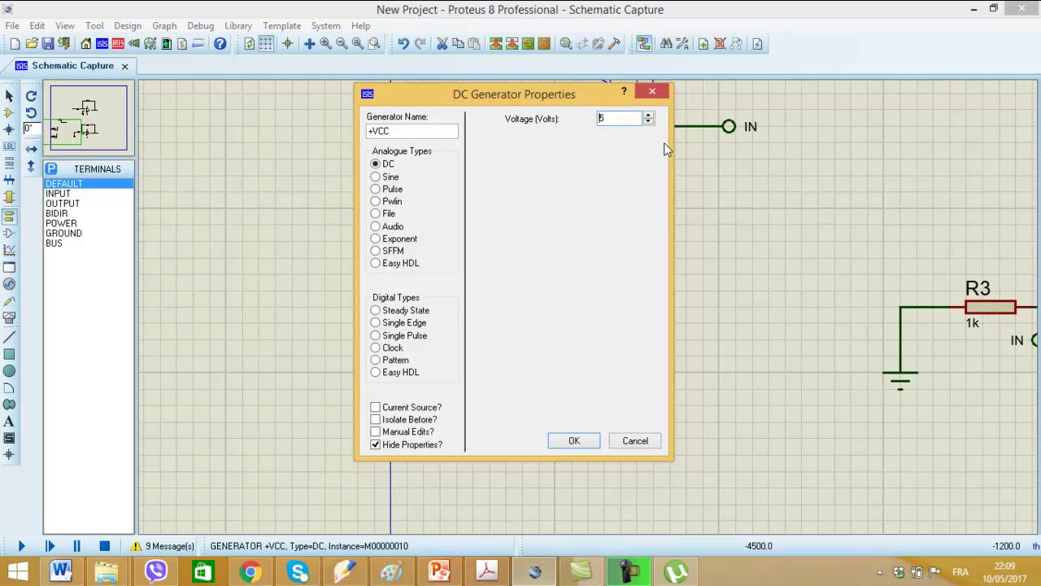
key("Return")
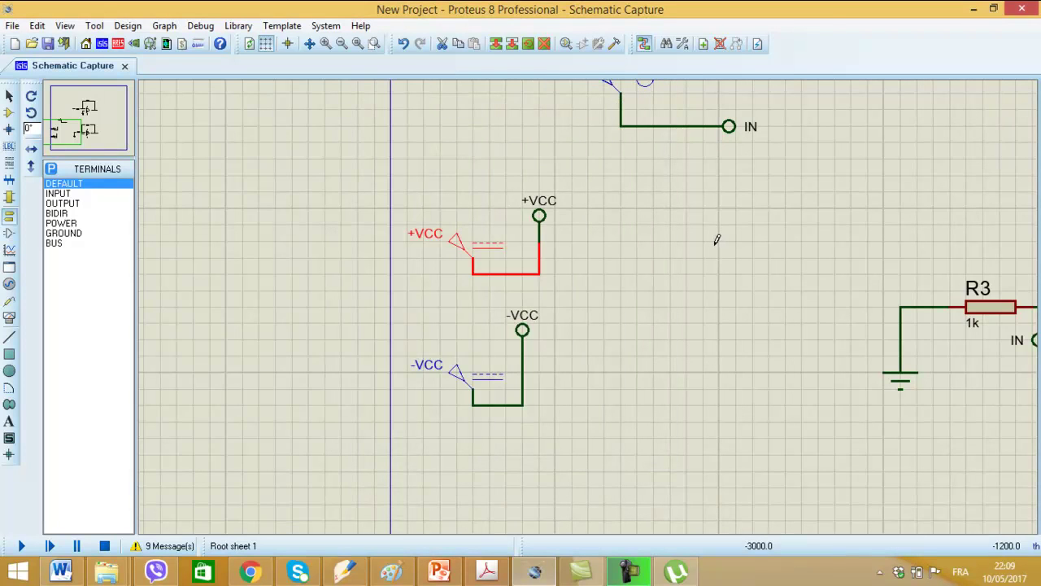
Step: Set the amplitude of the IN sine generator to 1 V
scroll(719, 239, "down", 3)
scroll(591, 301, "up", 2)
left_click(324, 265)
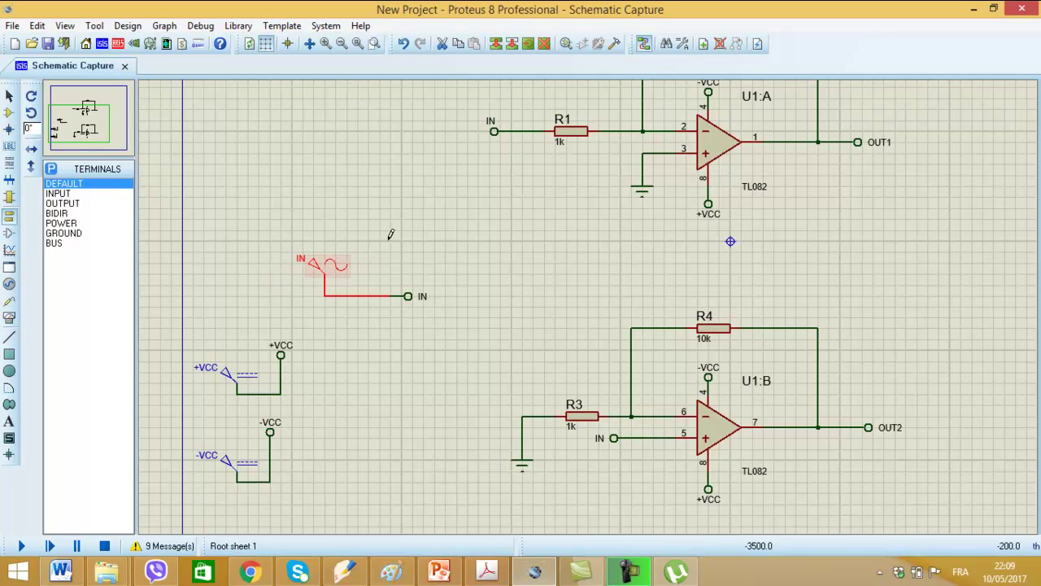
double_click(319, 269)
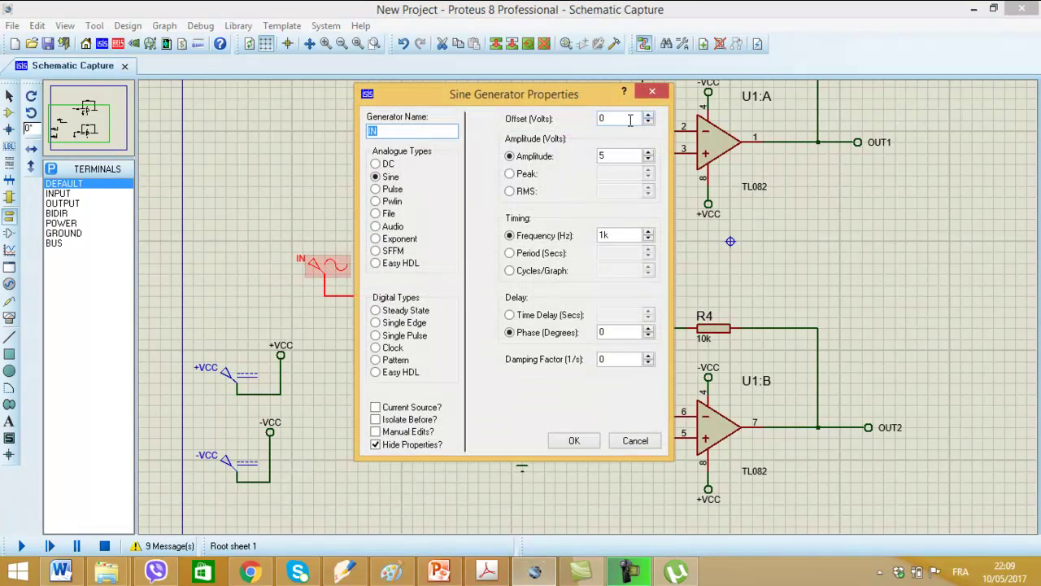
double_click(611, 156)
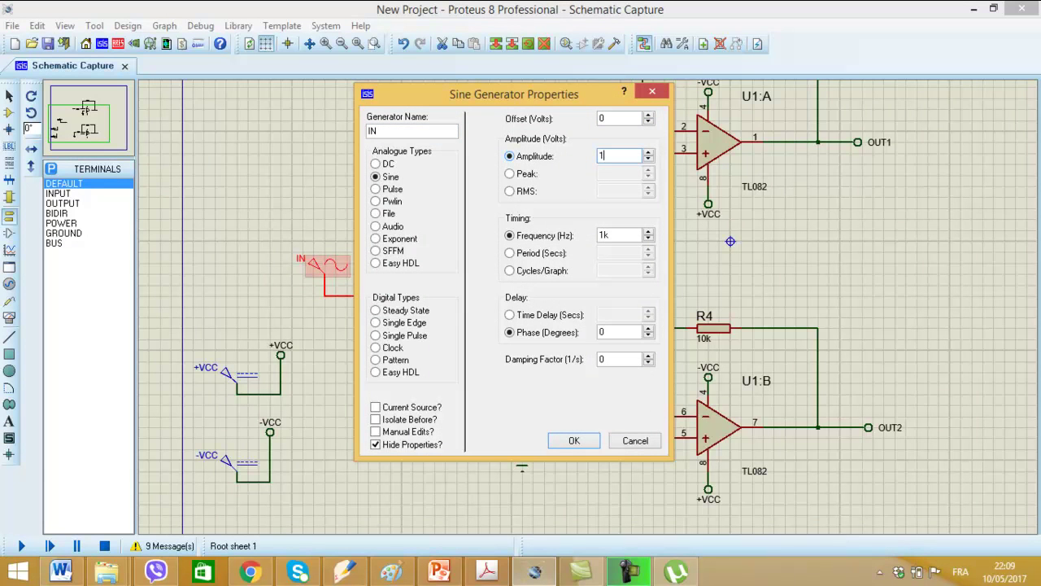
key("Return")
Step: Place an oscilloscope instrument on the sheet to the right of the U1:A amplifier's output
scroll(638, 247, "down", 3)
scroll(627, 305, "up", 3)
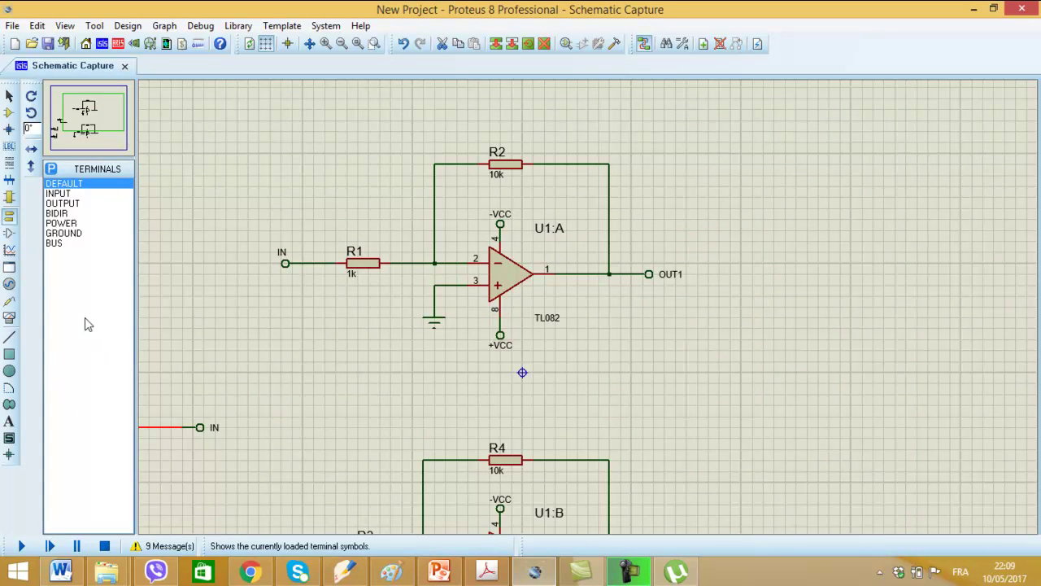
left_click(9, 283)
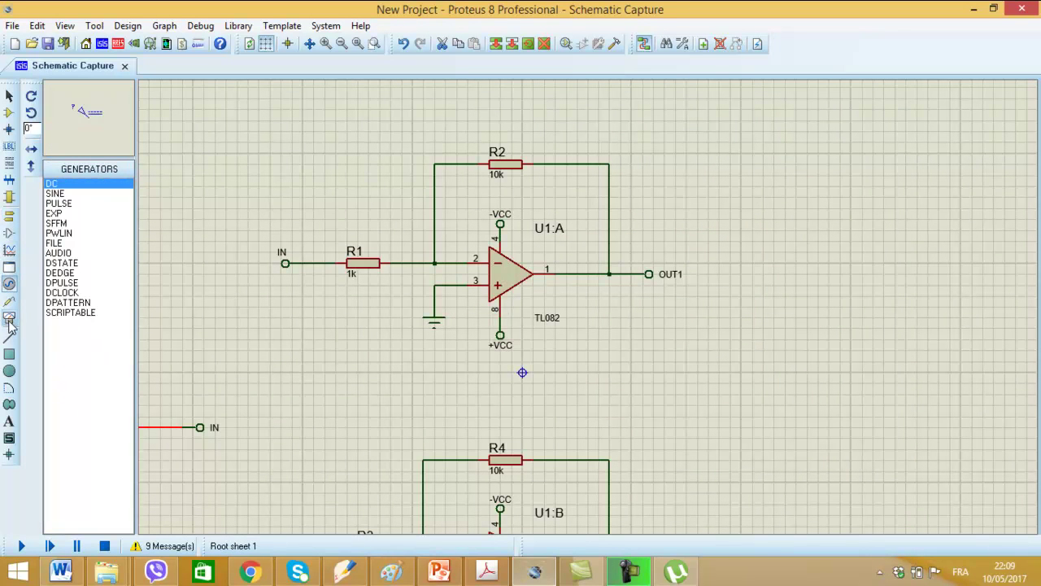
left_click(9, 317)
left_click(902, 289)
left_click(900, 290)
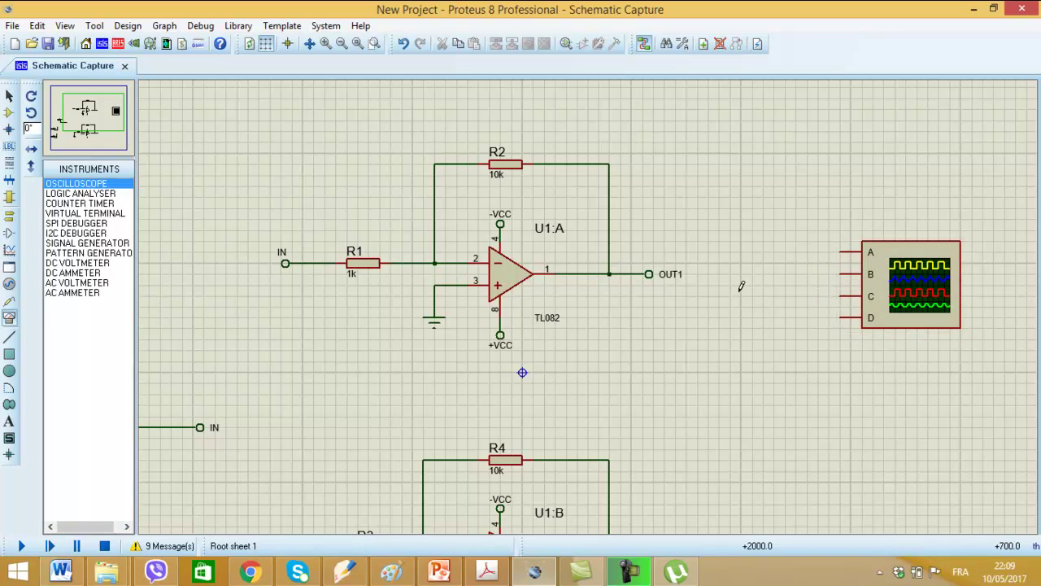
Step: Place a default terminal to the left of the oscilloscope and wire it to channel A
left_click(9, 215)
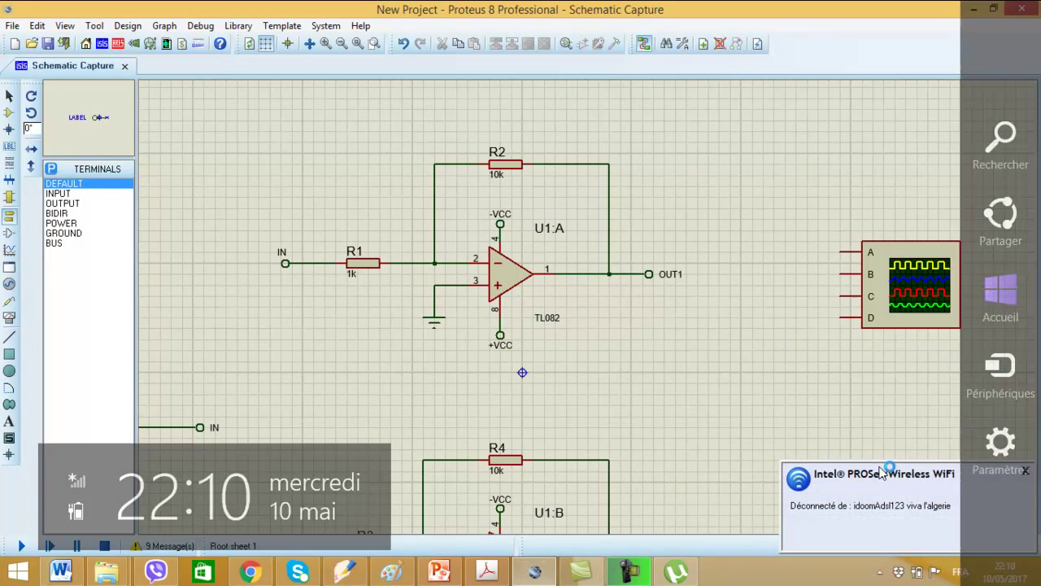
left_click(1027, 468)
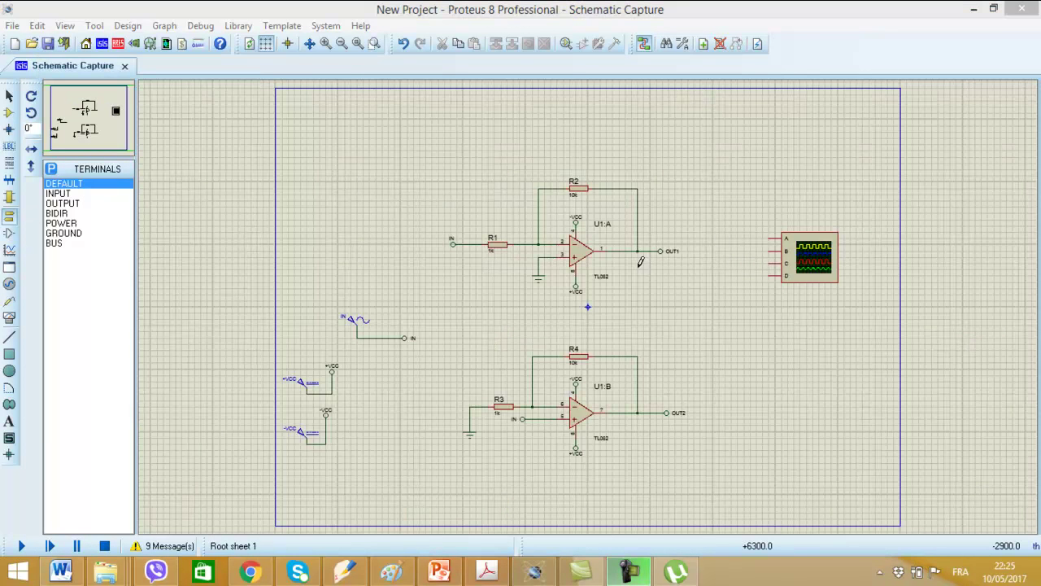
left_click(63, 183)
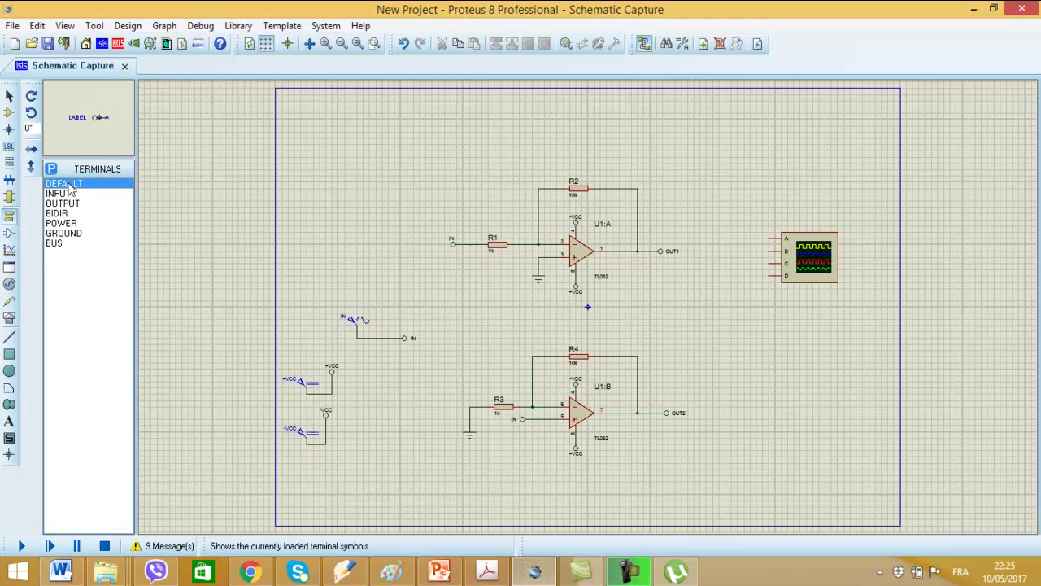
scroll(779, 234, "up", 3)
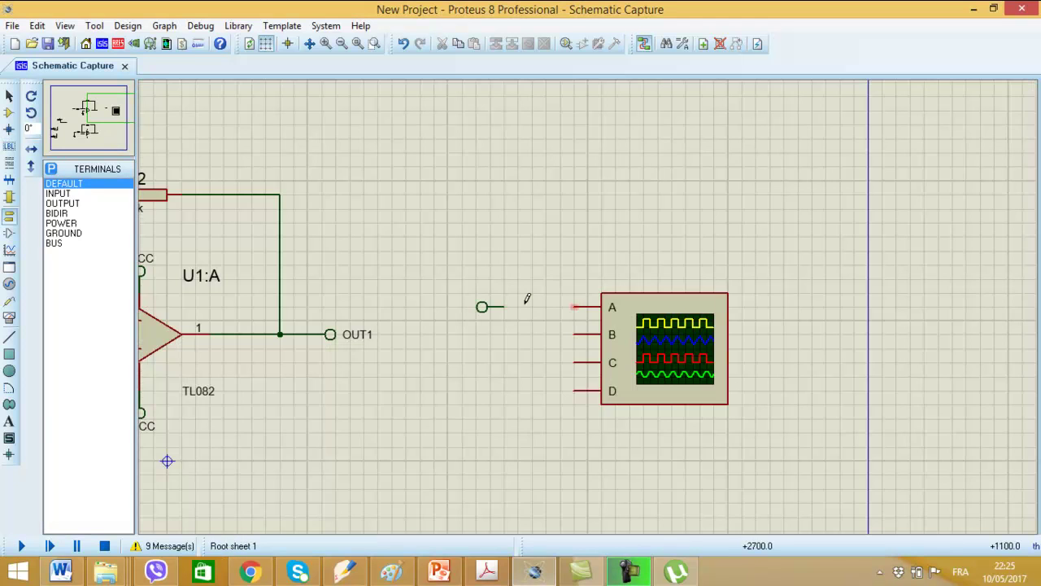
left_click(587, 275)
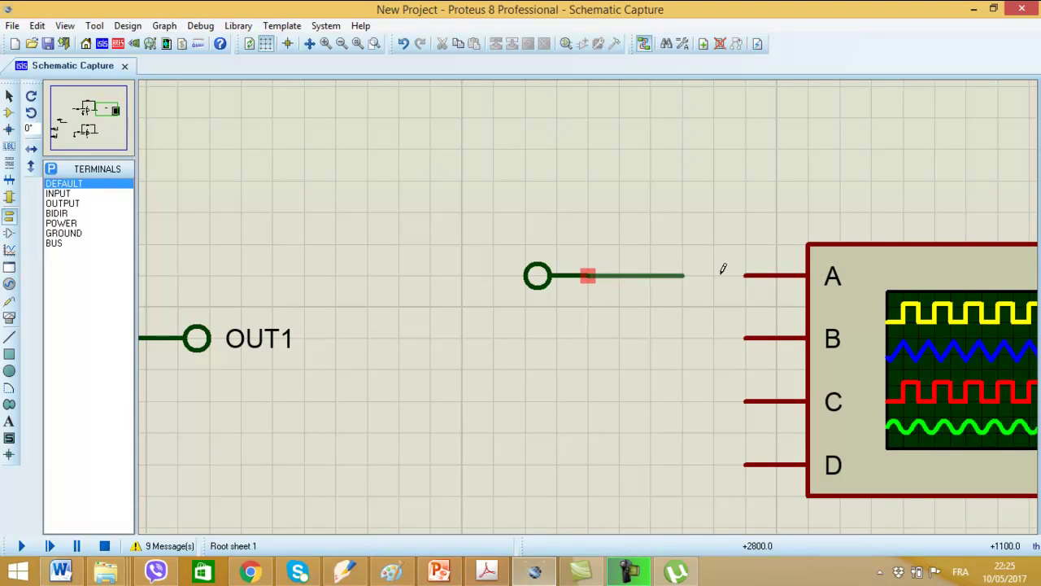
left_click(745, 275)
Step: Assign the existing net name IN to the oscilloscope's channel A terminal
double_click(543, 279)
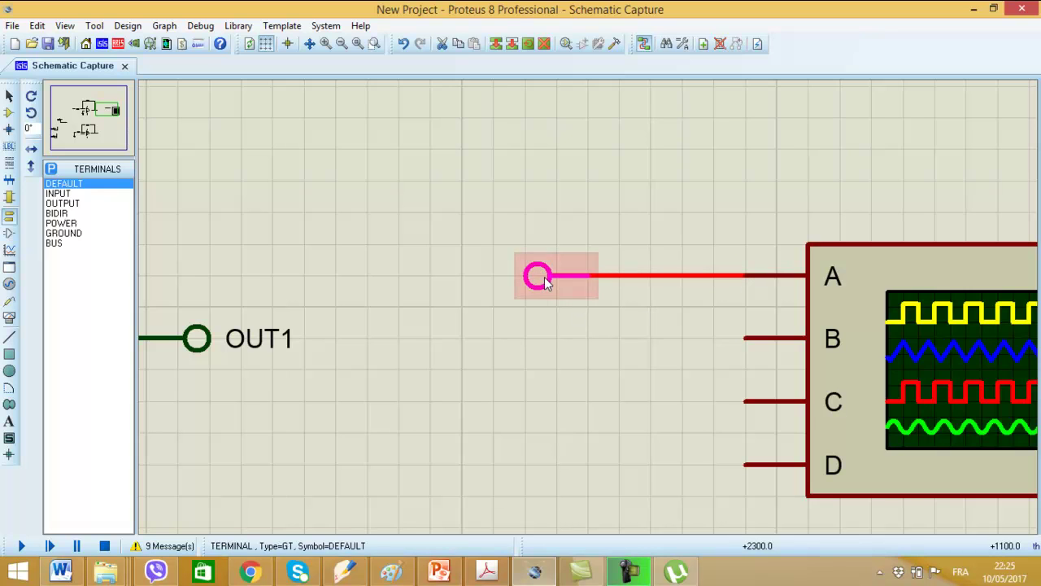
left_click(566, 156)
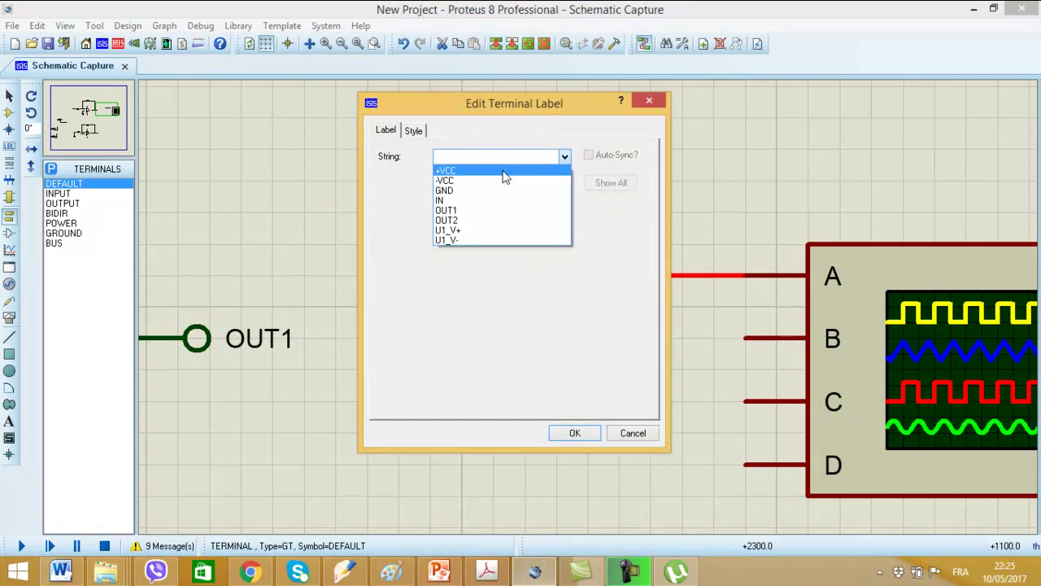
left_click(458, 205)
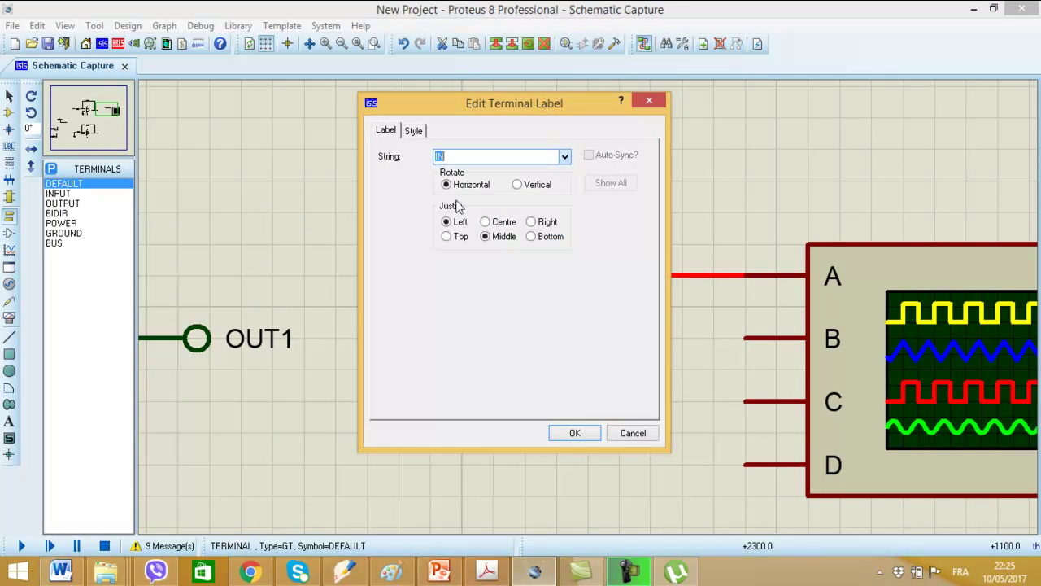
left_click(575, 432)
Step: Place a second default terminal below the IN terminal and wire it to oscilloscope channel B
left_click(525, 329)
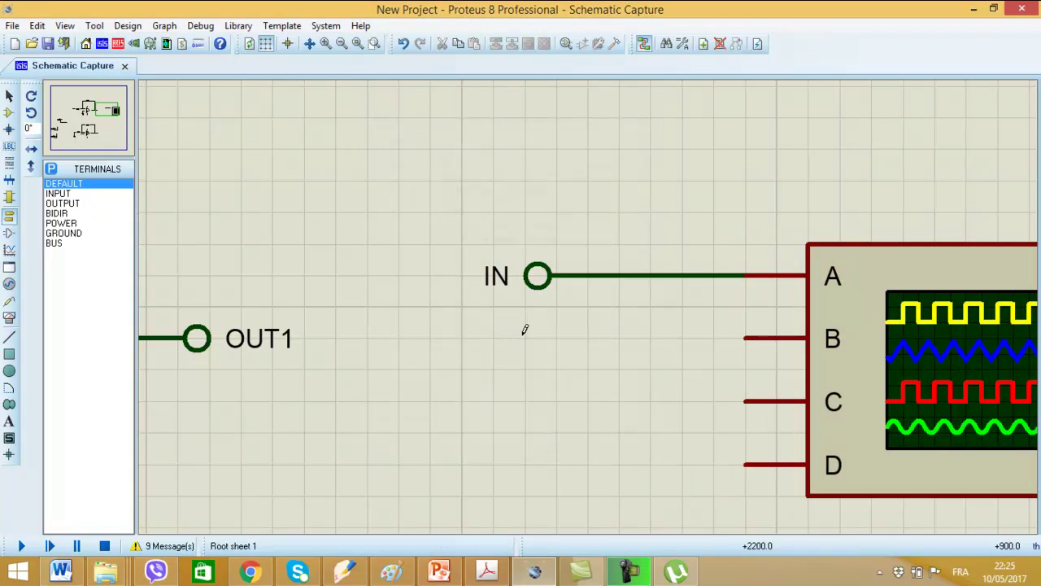
left_click(558, 337)
left_click(561, 338)
left_click(743, 338)
Step: Assign the existing net name OUT1 to the oscilloscope's channel B terminal
left_click(520, 346)
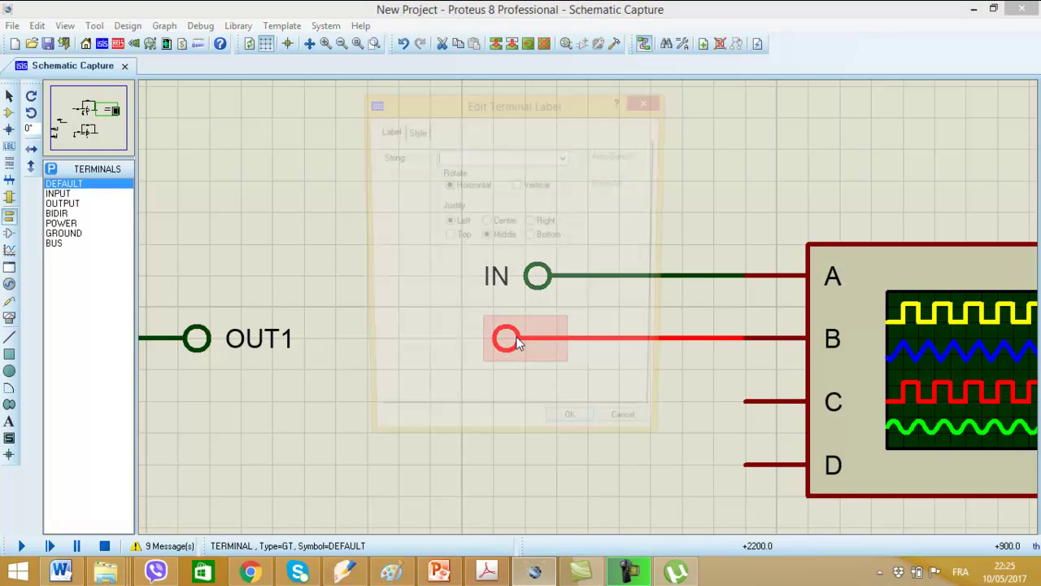
left_click(518, 343)
left_click(565, 156)
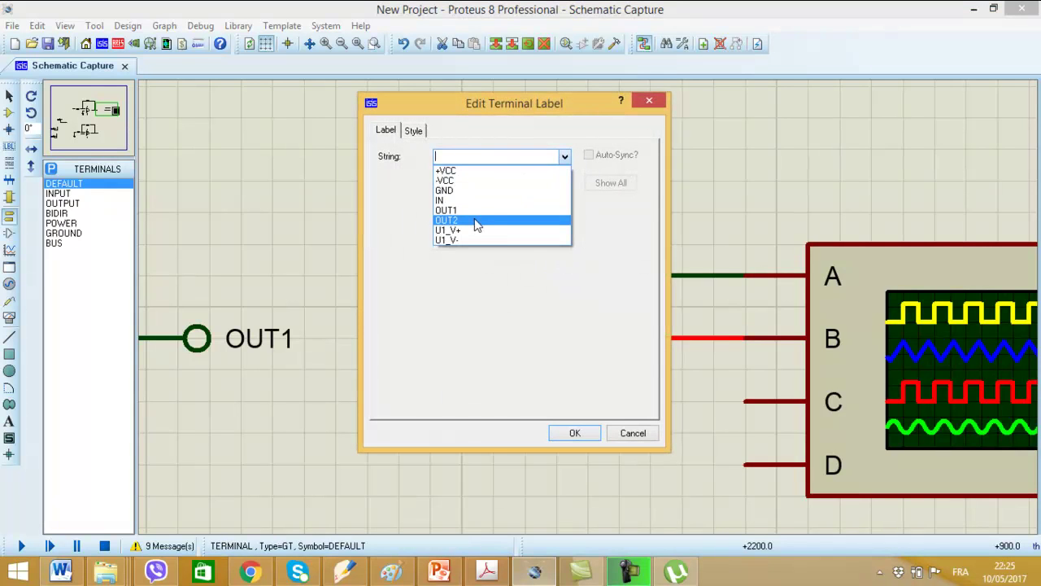
left_click(488, 214)
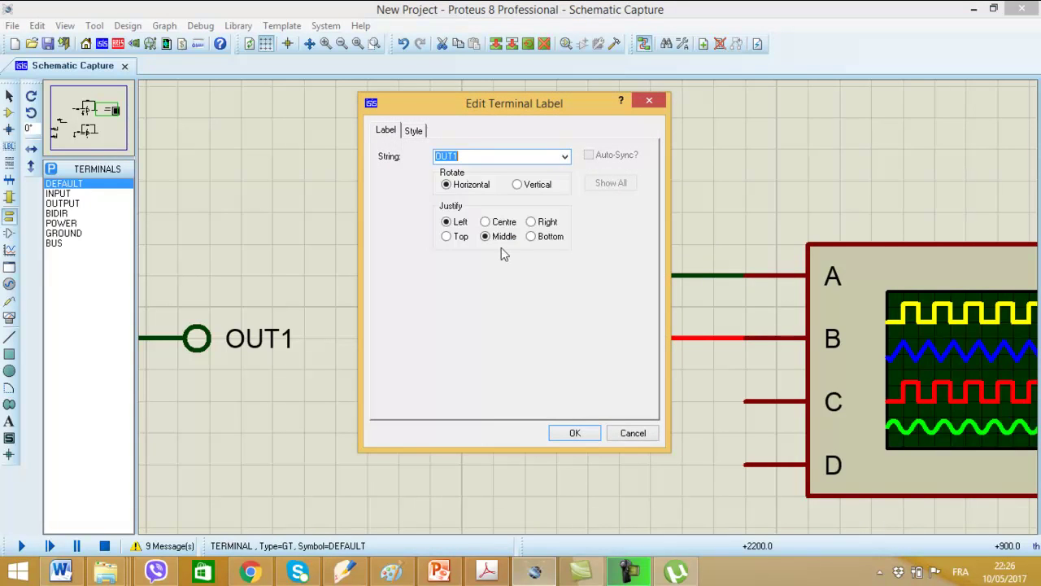
left_click(589, 438)
Step: Run the simulation to show the IN and OUT1 waveforms on the digital oscilloscope
scroll(553, 328, "down", 4)
scroll(470, 294, "up", 2)
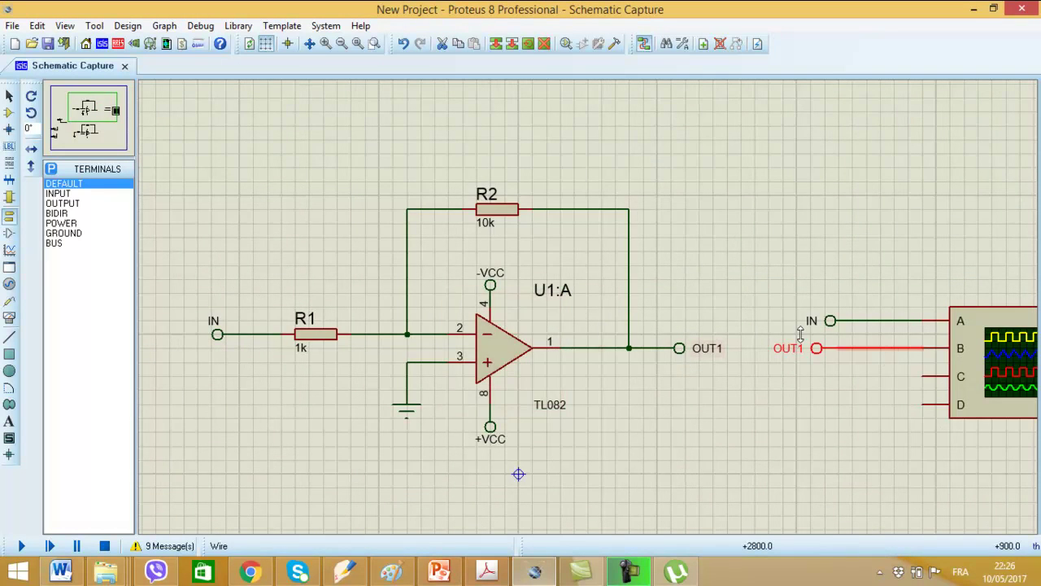
scroll(899, 350, "down", 1)
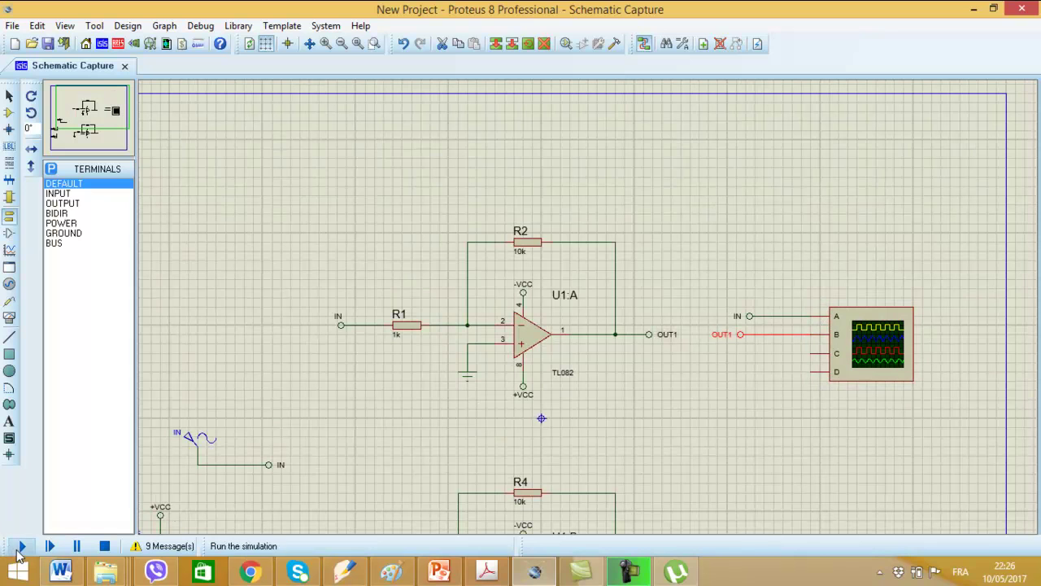
left_click(20, 549)
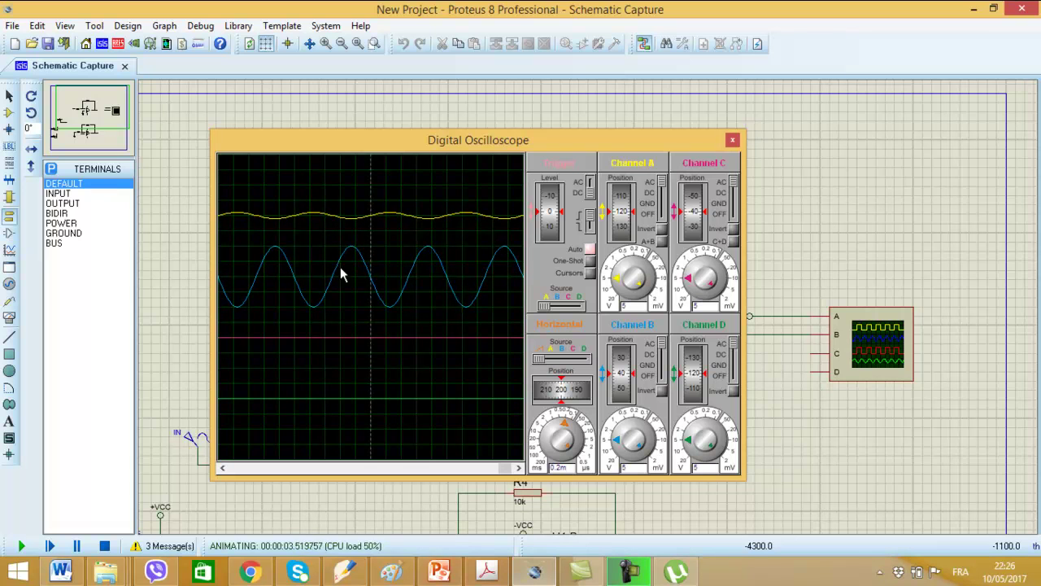
Step: Set oscilloscope channels B and A to 1 V per division and stop the simulation after viewing the waveforms
left_click(615, 440)
left_click(615, 432)
left_click(614, 433)
left_click(615, 281)
left_click(617, 272)
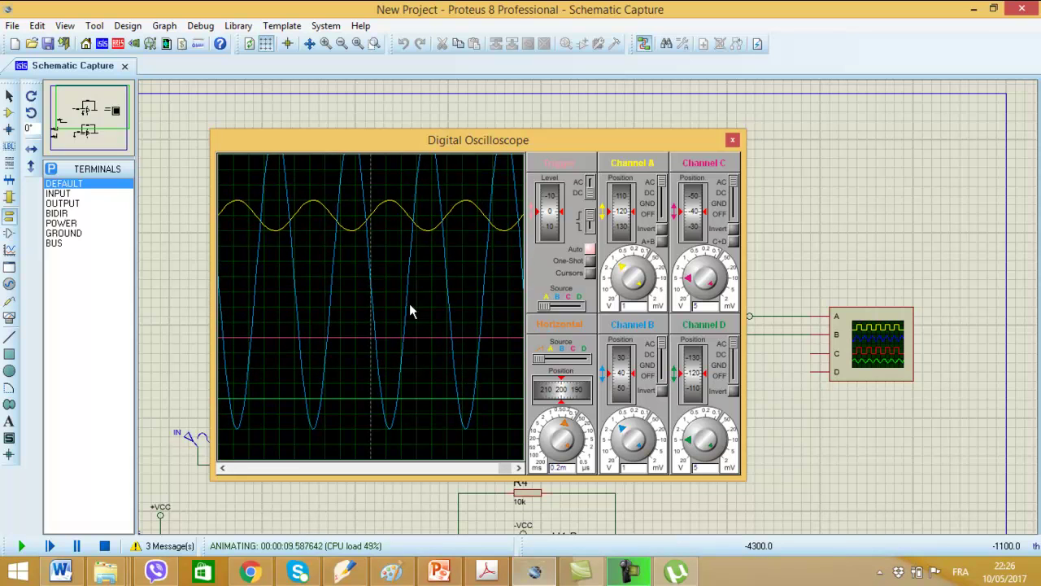
left_click(107, 546)
Step: Change the net name of the oscilloscope's channel B terminal to OUT2
scroll(719, 321, "down", 2)
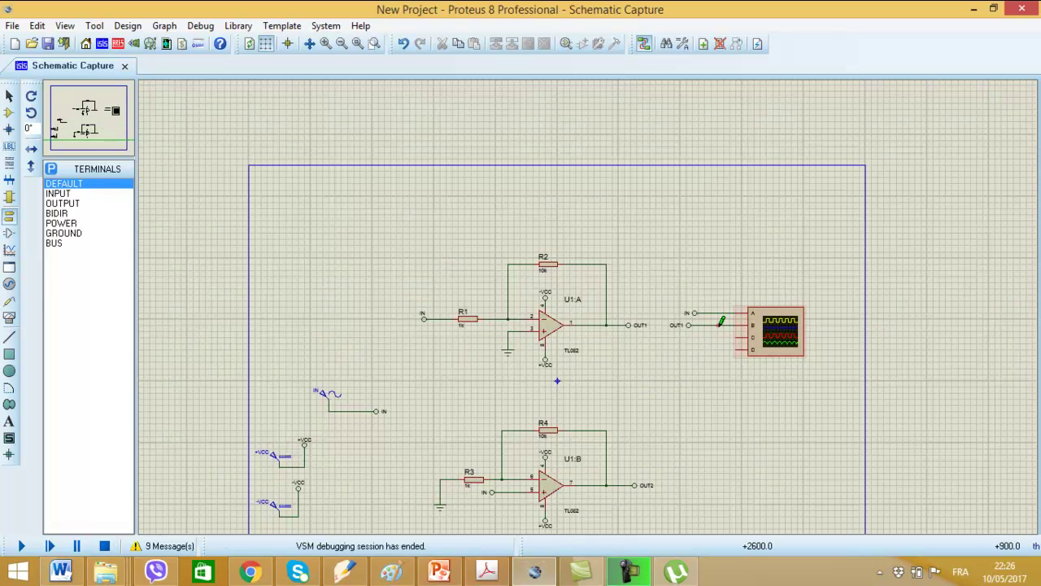
scroll(719, 322, "up", 2)
scroll(526, 318, "down", 2)
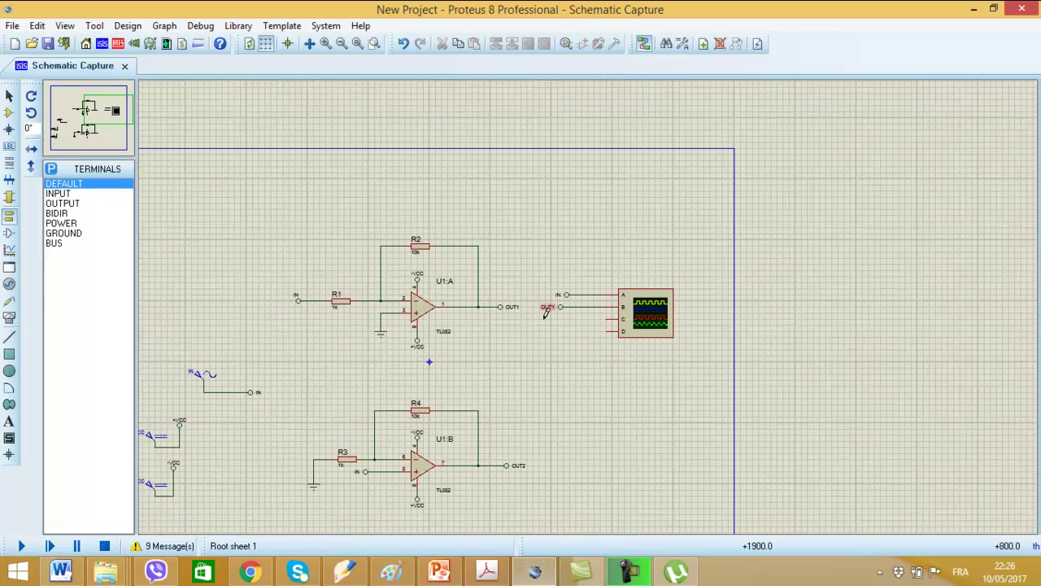
scroll(585, 303, "up", 1)
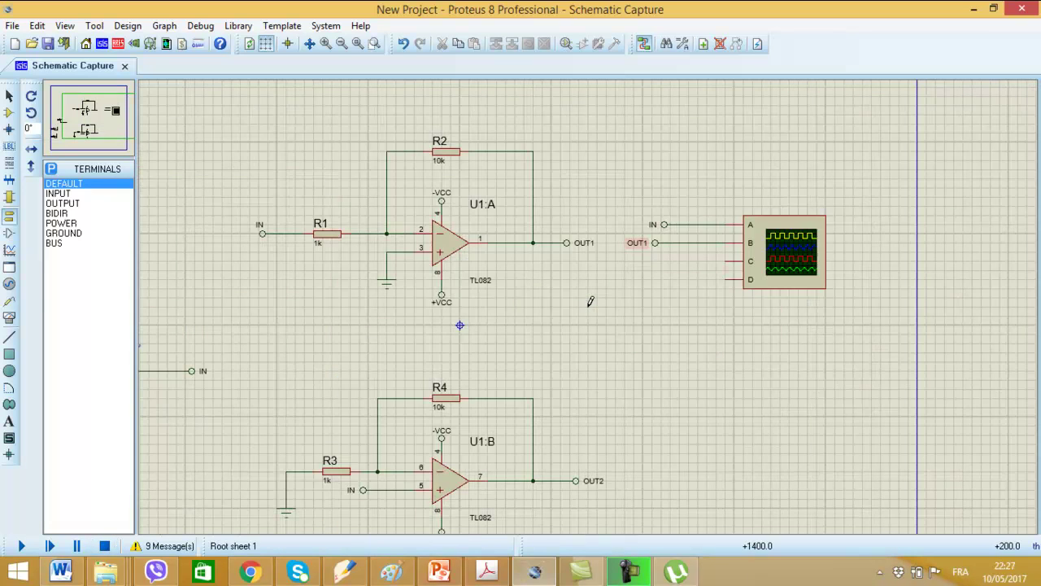
double_click(654, 244)
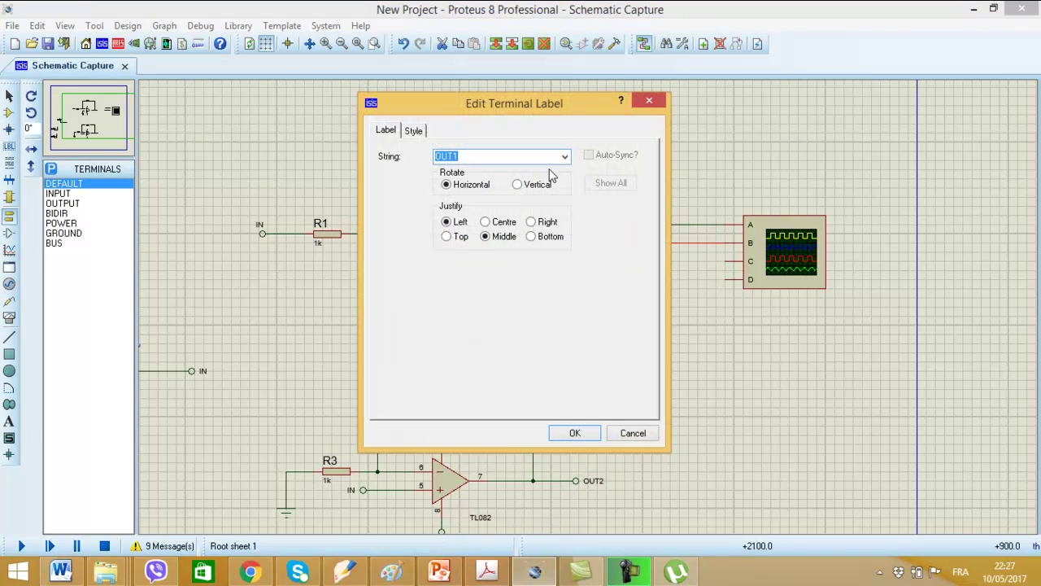
left_click(565, 156)
left_click(466, 218)
left_click(574, 432)
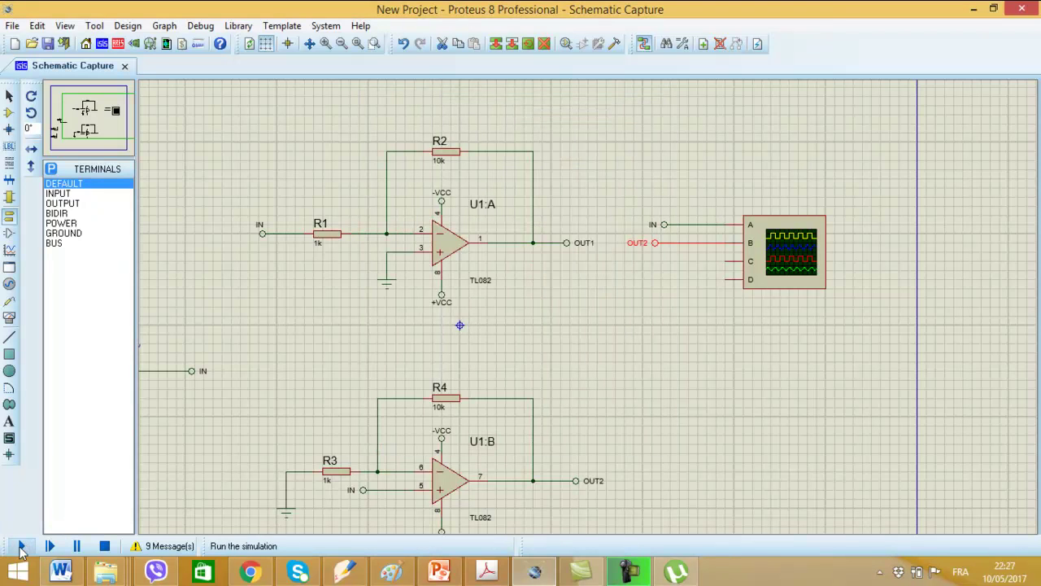
Step: Run the simulation to compare the IN and OUT2 waveforms on the oscilloscope, and stop it
left_click(22, 547)
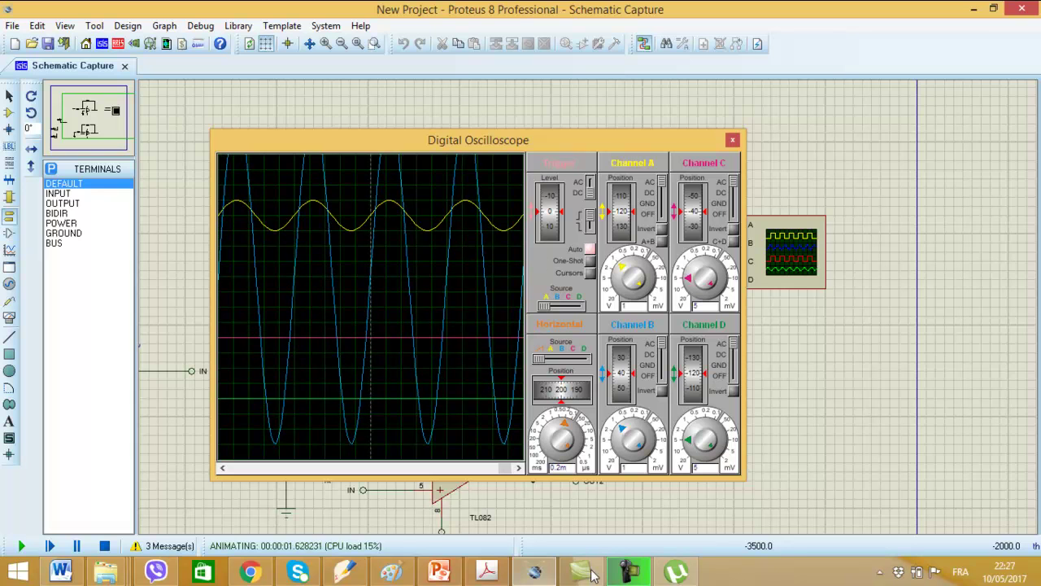
left_click(105, 546)
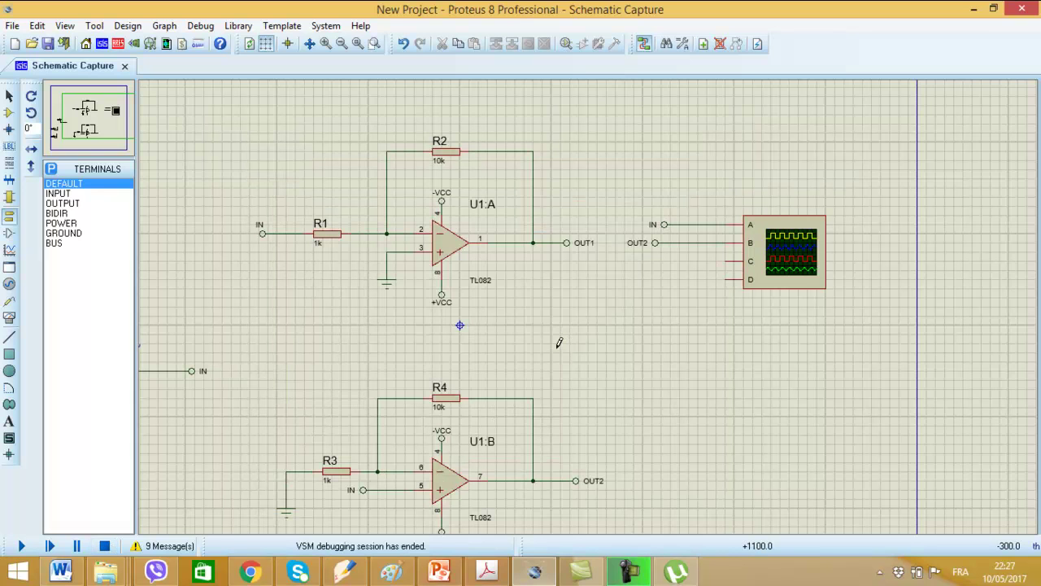
key("F8")
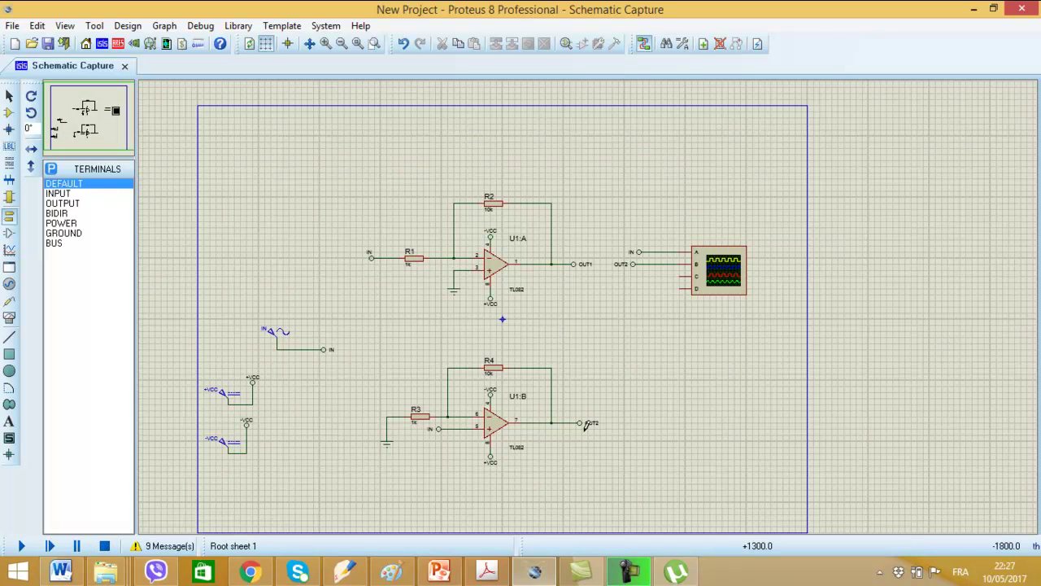